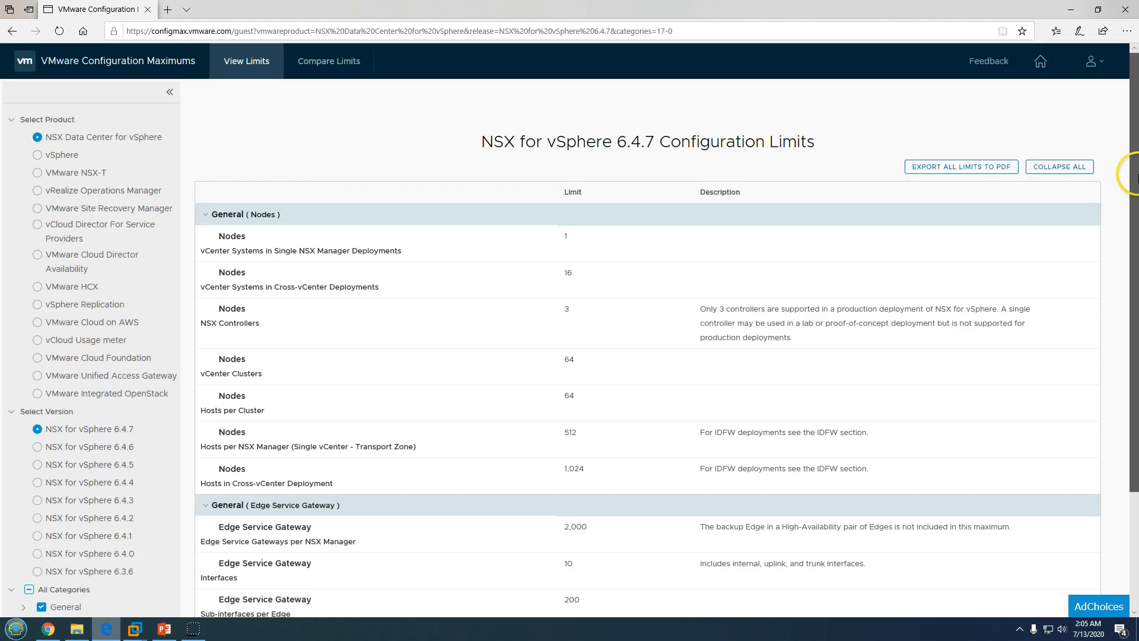
# Show the vSphere 7.0 limits and highlight the virtual CPUs per virtual machine row
pyautogui.click(38, 157)
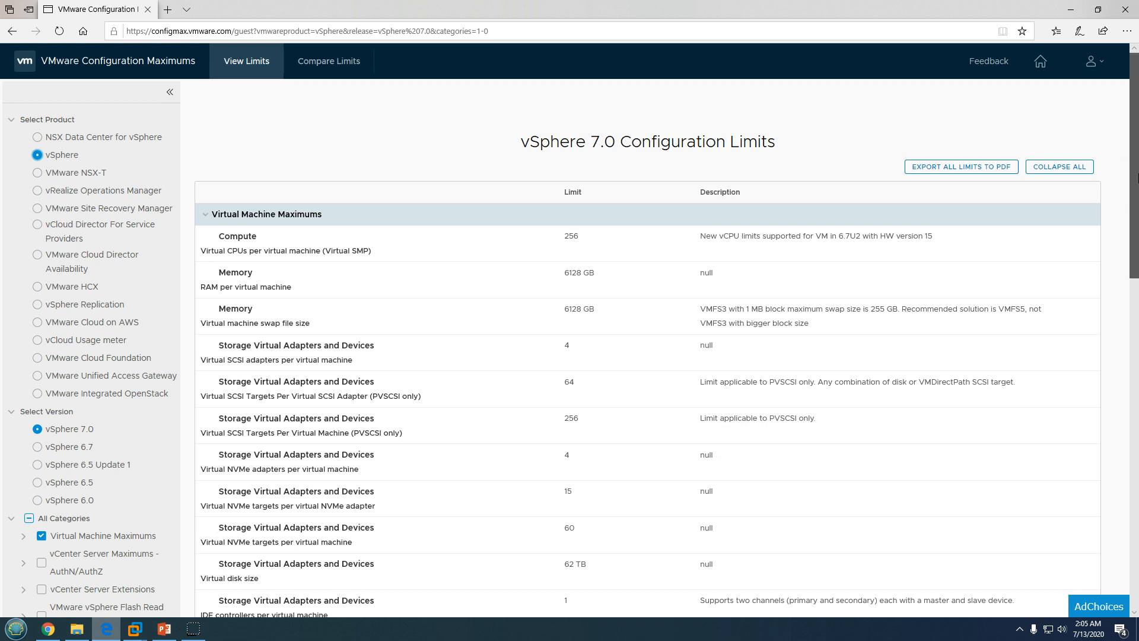
pyautogui.moveTo(1136, 177); pyautogui.dragTo(1136, 257)
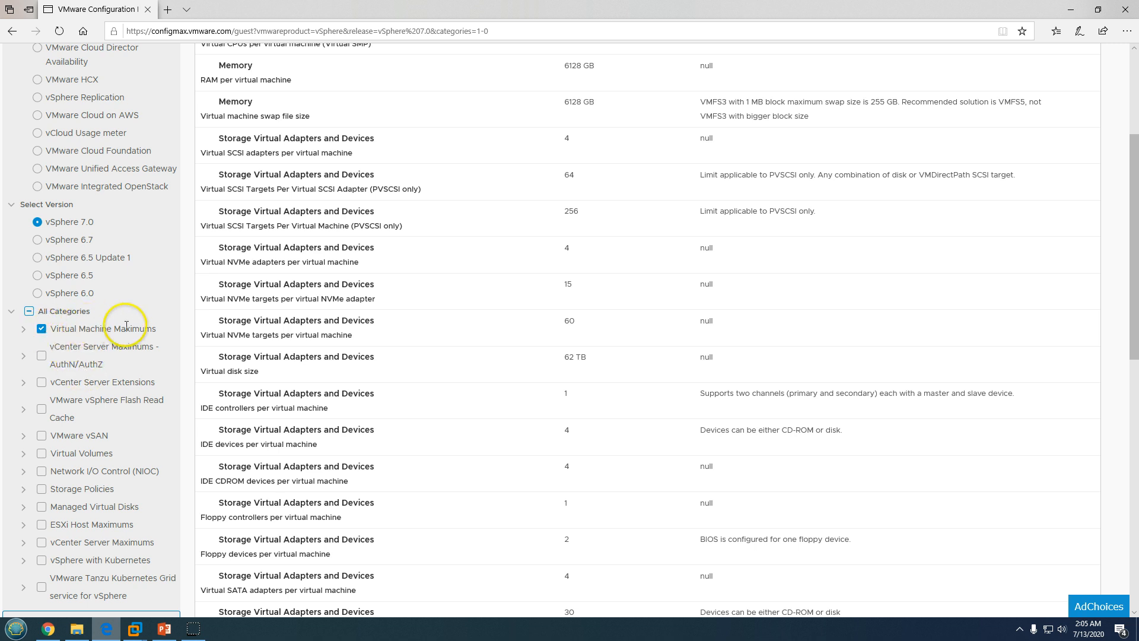
pyautogui.moveTo(1137, 227); pyautogui.dragTo(1134, 97)
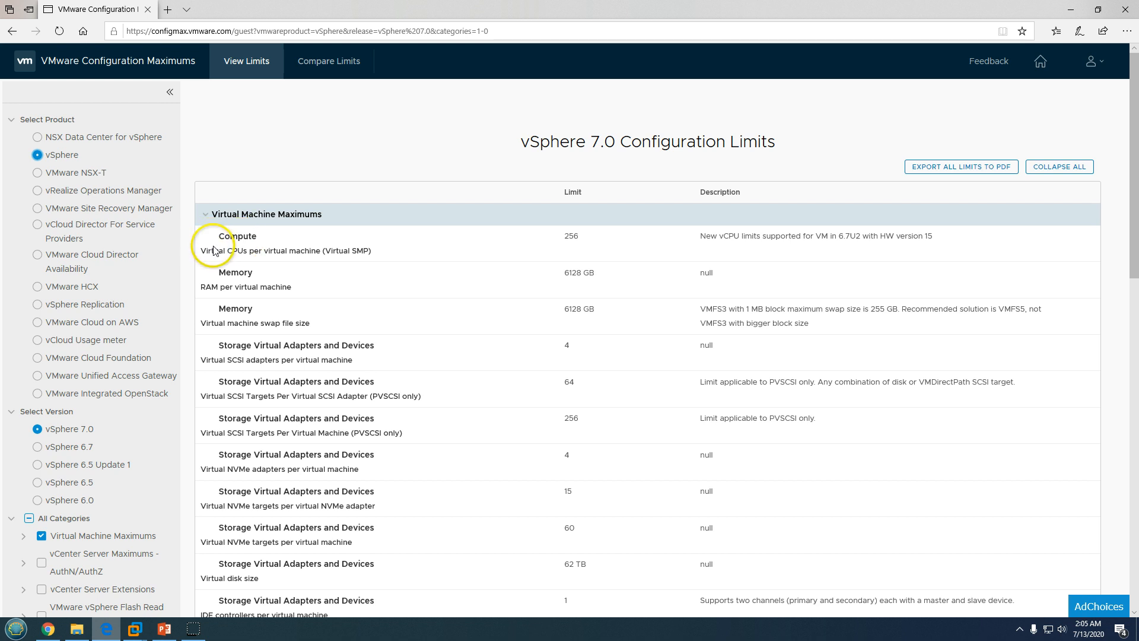
pyautogui.moveTo(225, 241); pyautogui.dragTo(591, 240)
pyautogui.click(570, 239)
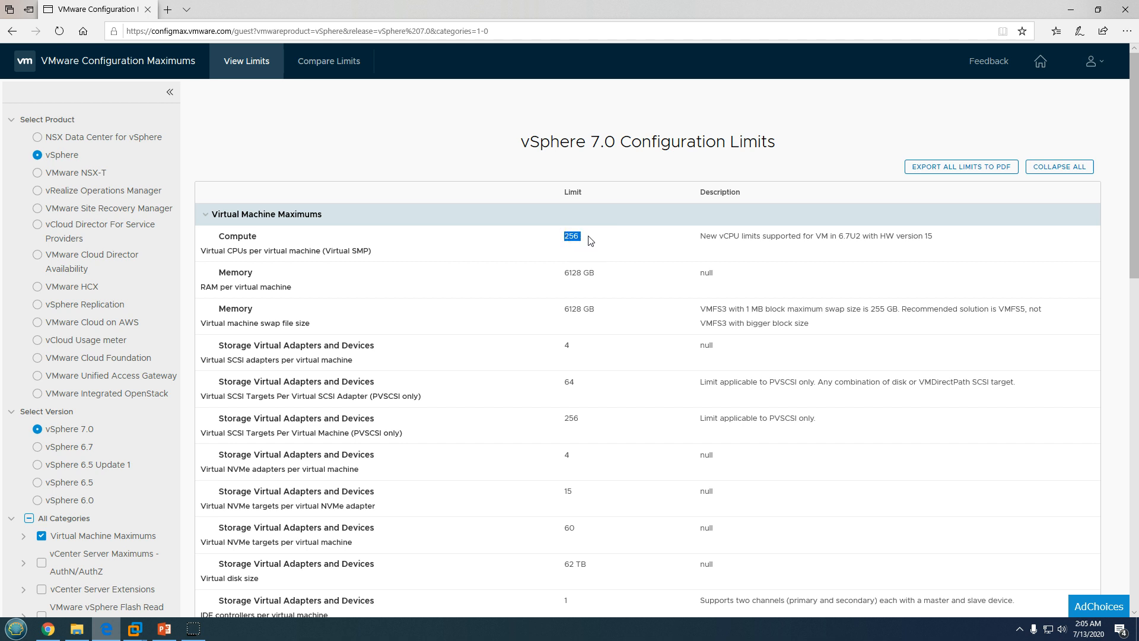
# Check the RAM per virtual machine limit, then select the vCenter Server Maximums - AuthN/AuthZ category
pyautogui.moveTo(244, 287); pyautogui.dragTo(630, 277)
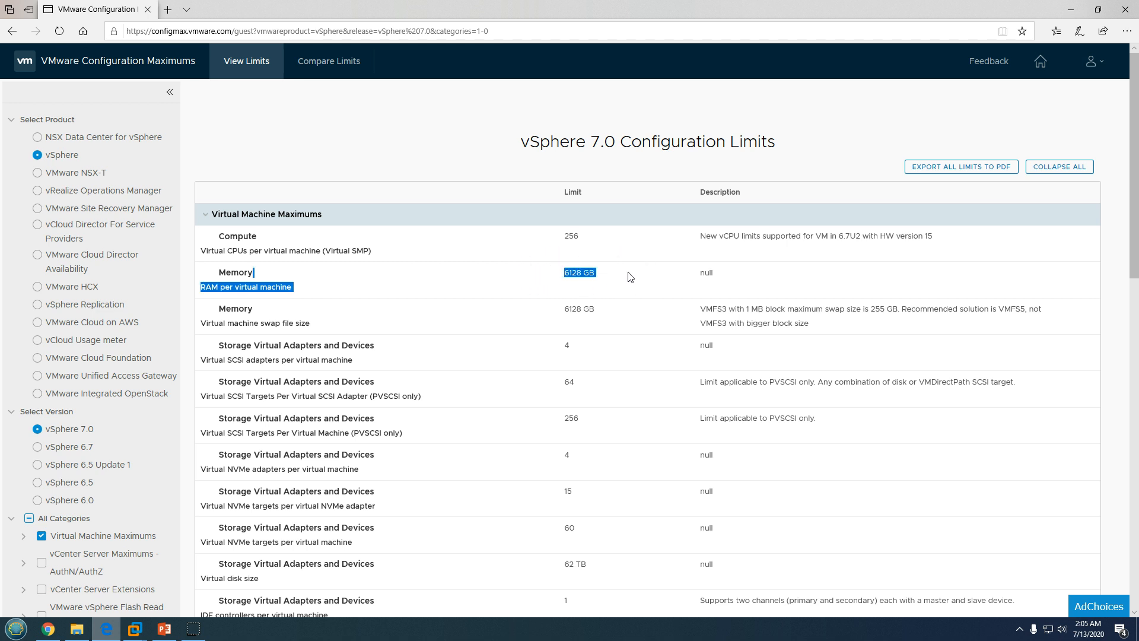
pyautogui.click(214, 321)
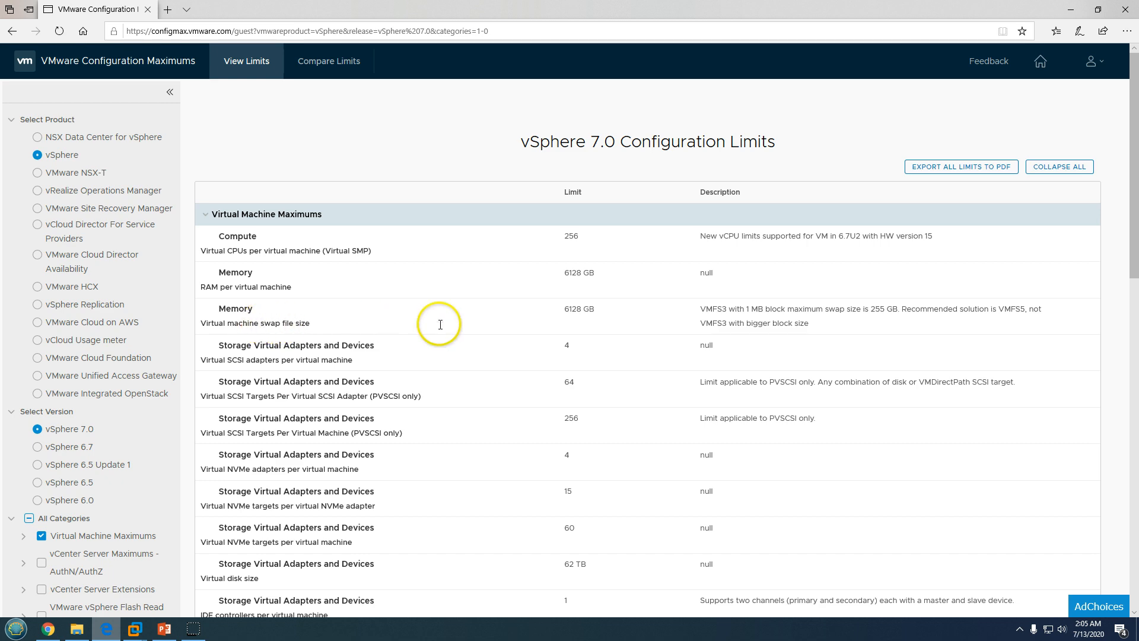
pyautogui.moveTo(440, 325); pyautogui.dragTo(683, 305)
pyautogui.moveTo(1137, 189); pyautogui.dragTo(1121, 310)
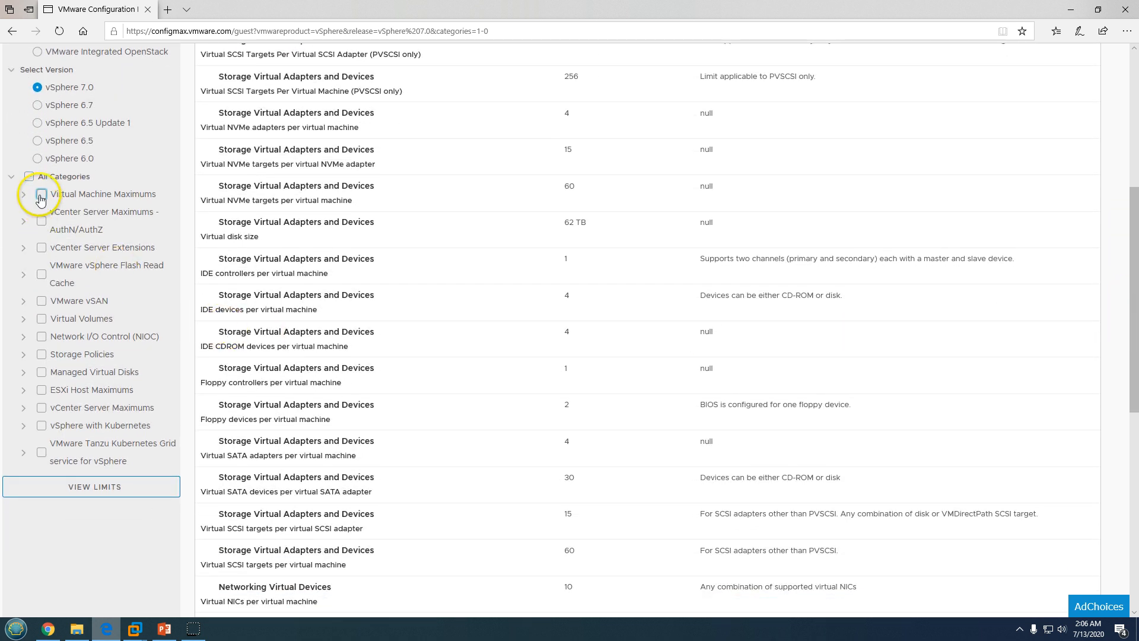
pyautogui.click(42, 222)
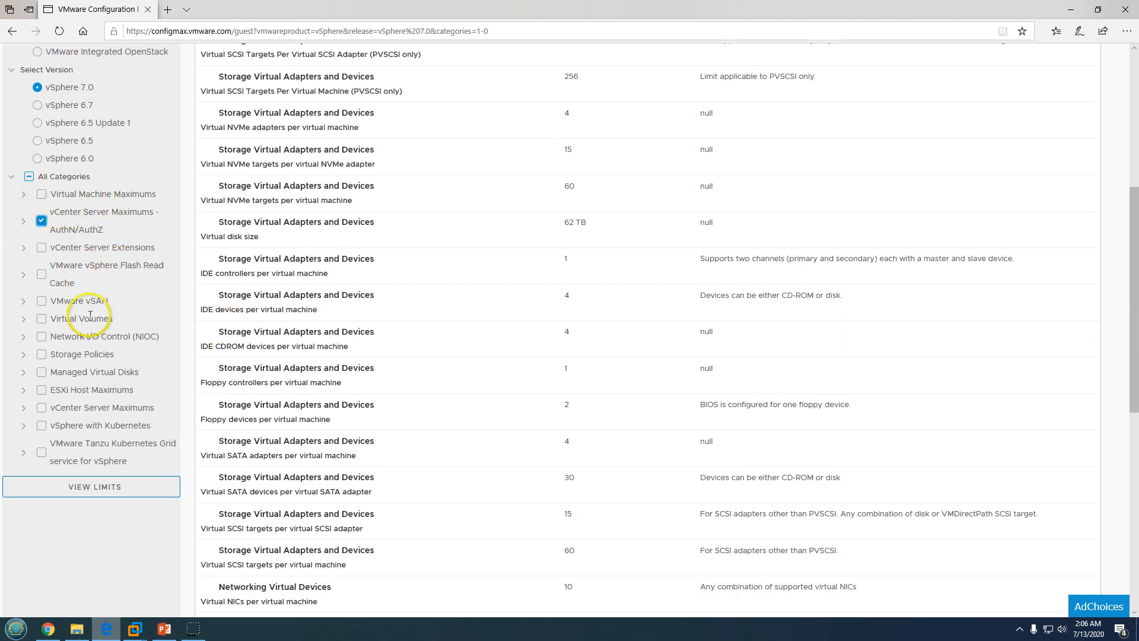
# Load the AuthN/AuthZ limits and highlight the 1000000 objects per vSphere domain entry
pyautogui.click(121, 493)
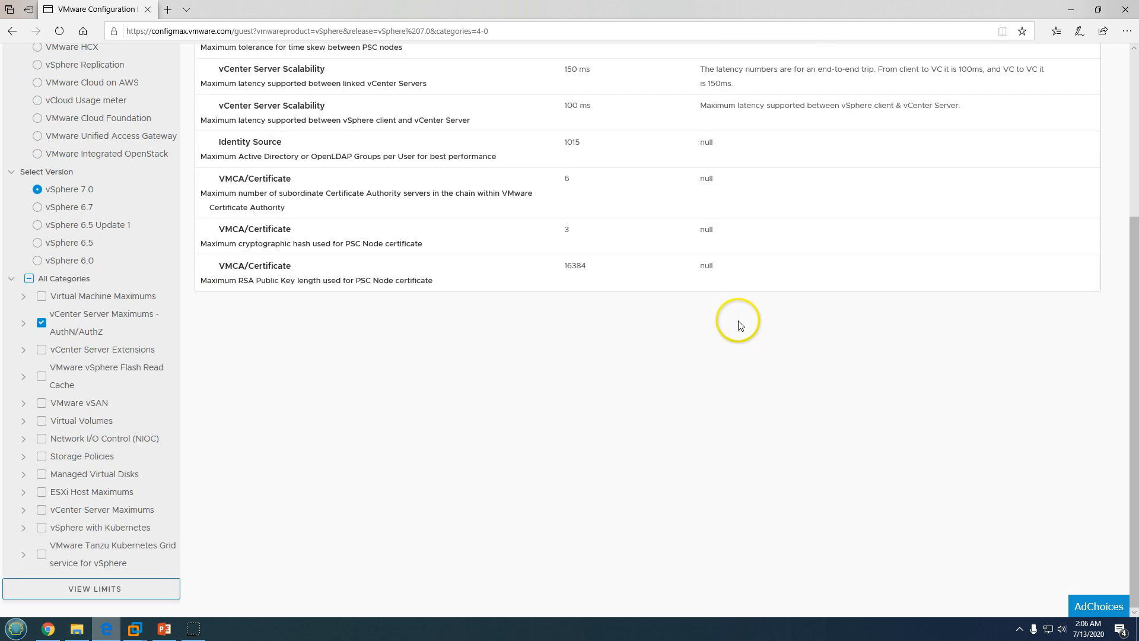
pyautogui.moveTo(1134, 375); pyautogui.dragTo(1134, 184)
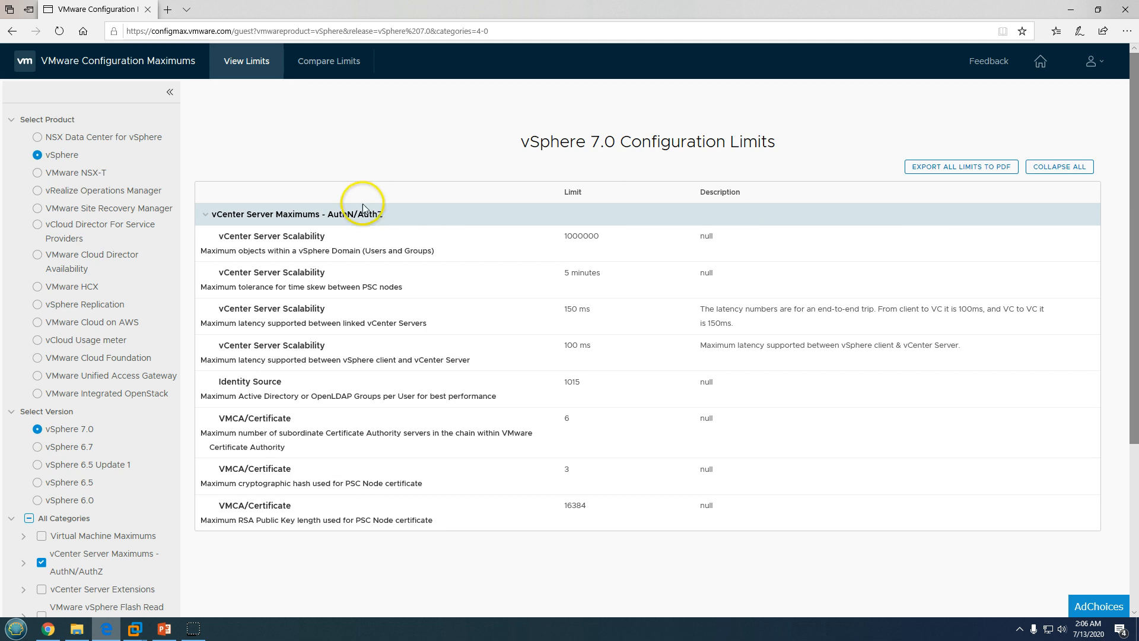
pyautogui.moveTo(221, 239); pyautogui.dragTo(537, 240)
pyautogui.click(569, 241)
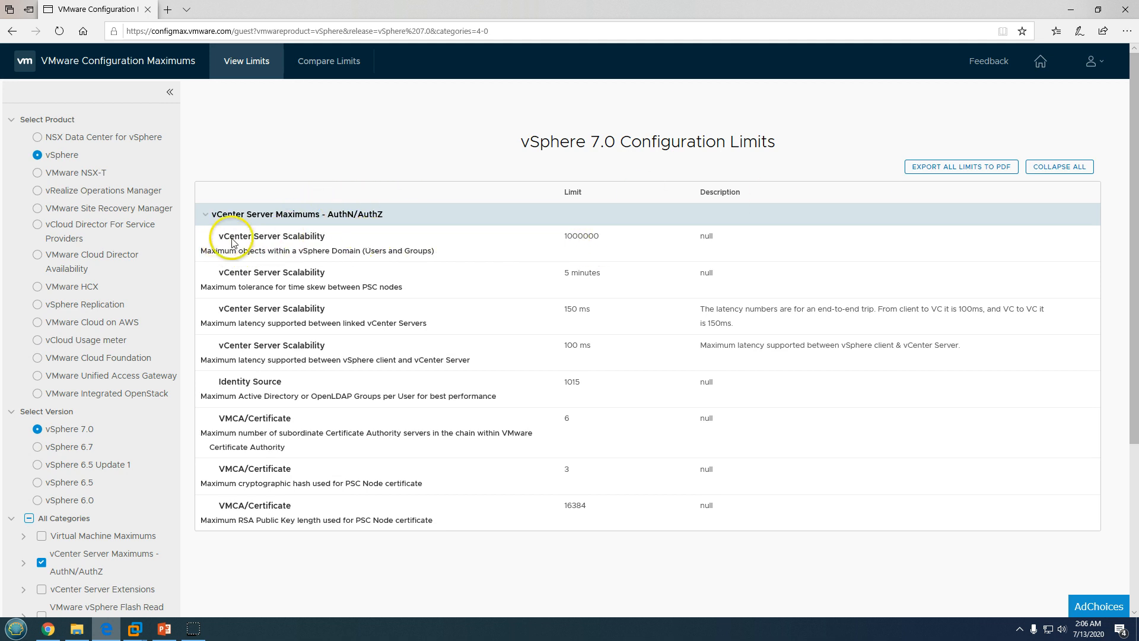
pyautogui.moveTo(211, 250); pyautogui.dragTo(448, 250)
pyautogui.click(579, 244)
pyautogui.moveTo(554, 238); pyautogui.dragTo(624, 236)
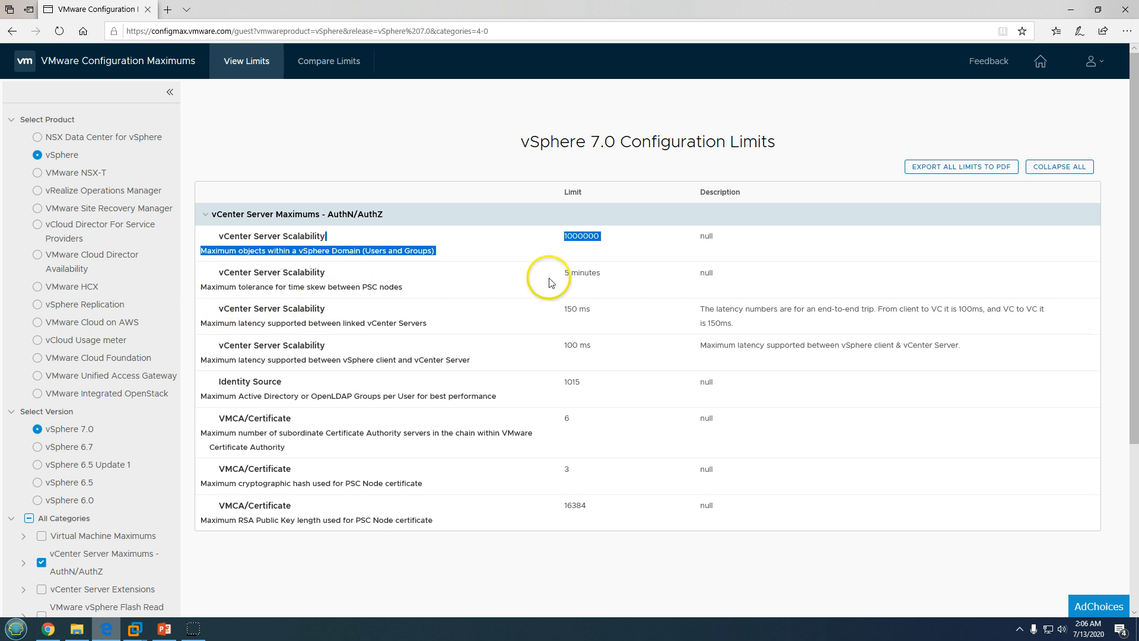
pyautogui.moveTo(1135, 246); pyautogui.dragTo(1120, 419)
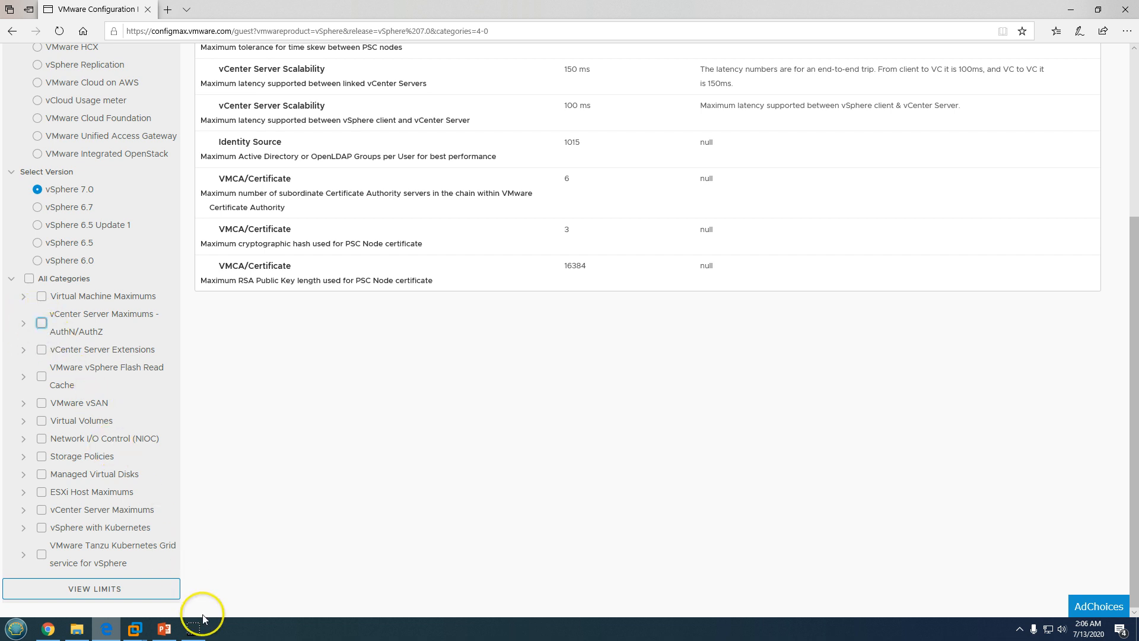
# Add vCenter Server Maximums and highlight the 2500 hosts, powered-on and registered VM limits
pyautogui.click(41, 511)
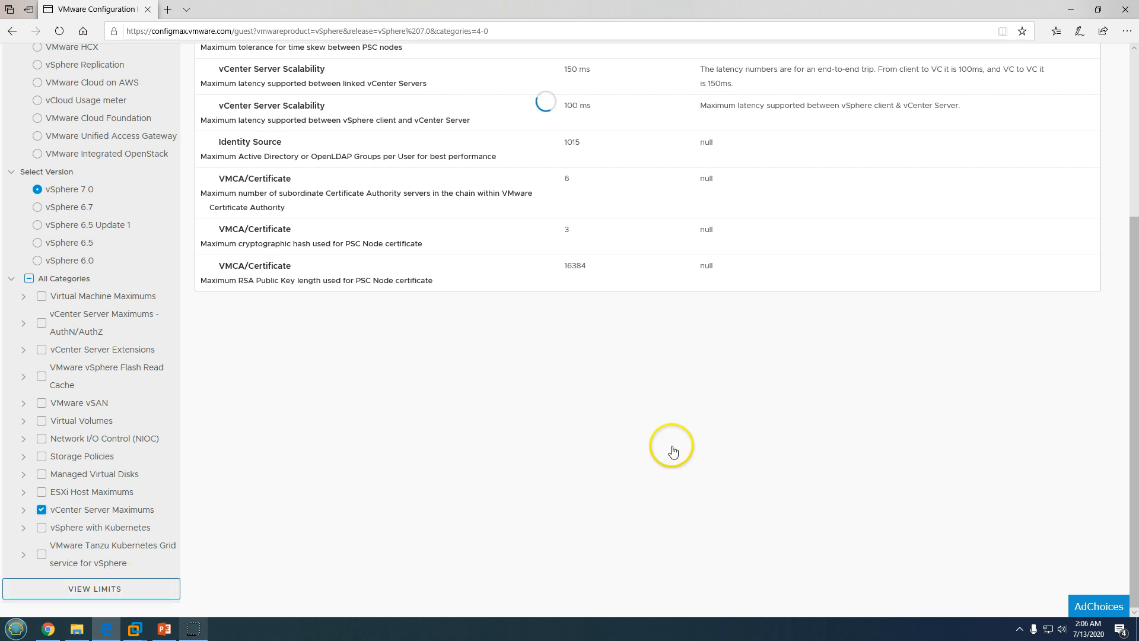
pyautogui.moveTo(1136, 261); pyautogui.dragTo(1136, 164)
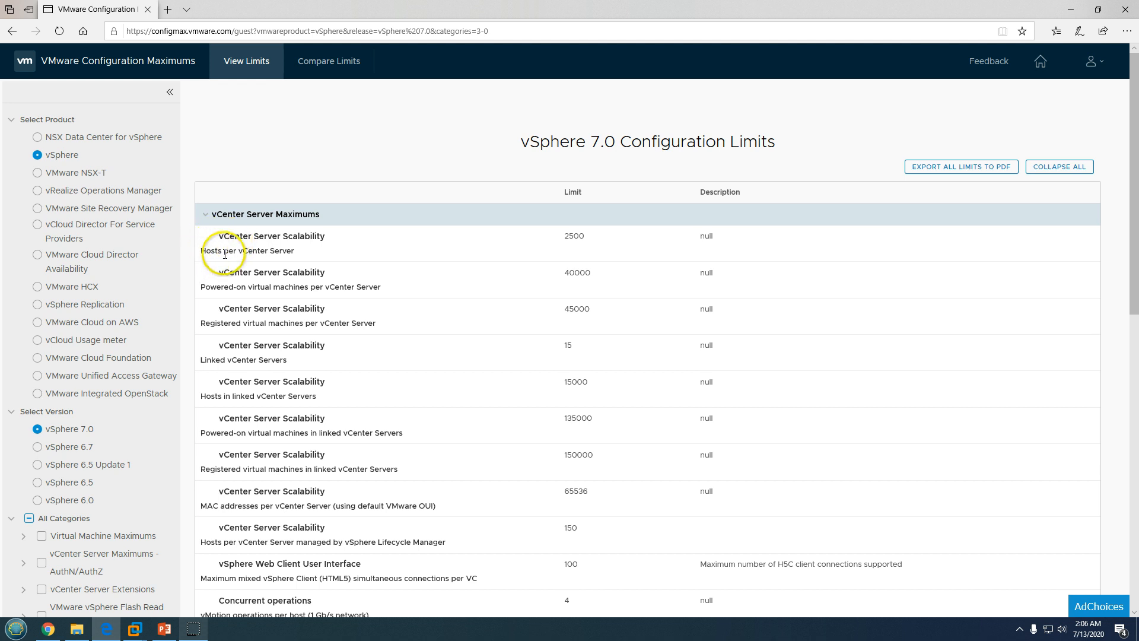
pyautogui.moveTo(200, 251); pyautogui.dragTo(320, 252)
pyautogui.moveTo(561, 239); pyautogui.dragTo(602, 240)
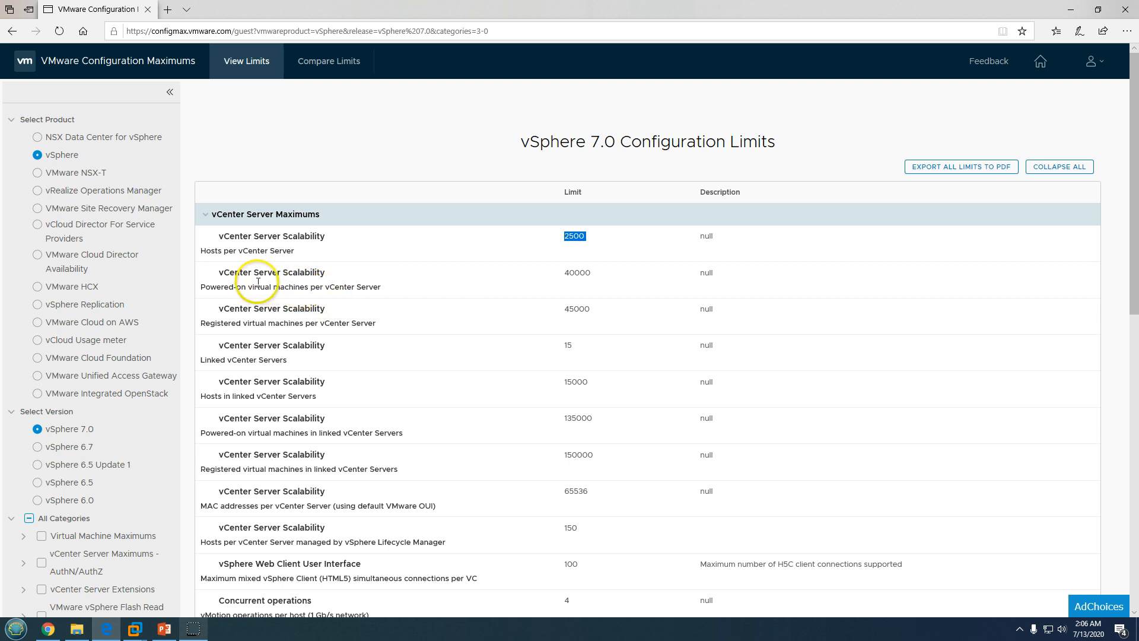
pyautogui.click(281, 274)
pyautogui.moveTo(281, 273); pyautogui.dragTo(331, 273)
pyautogui.click(205, 300)
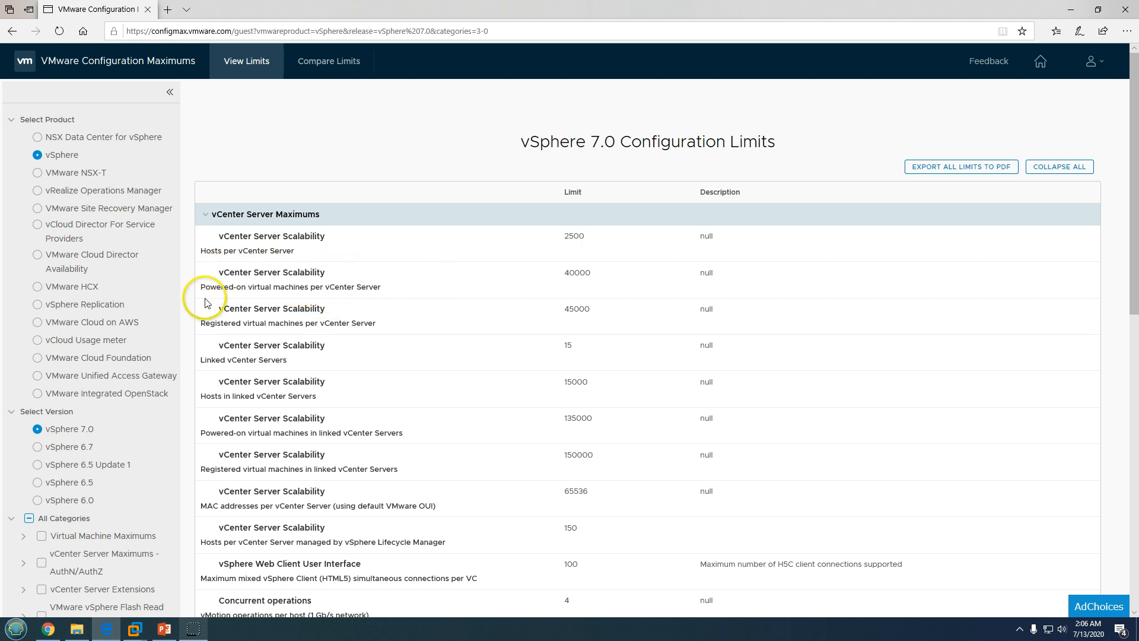
pyautogui.moveTo(216, 288); pyautogui.dragTo(378, 291)
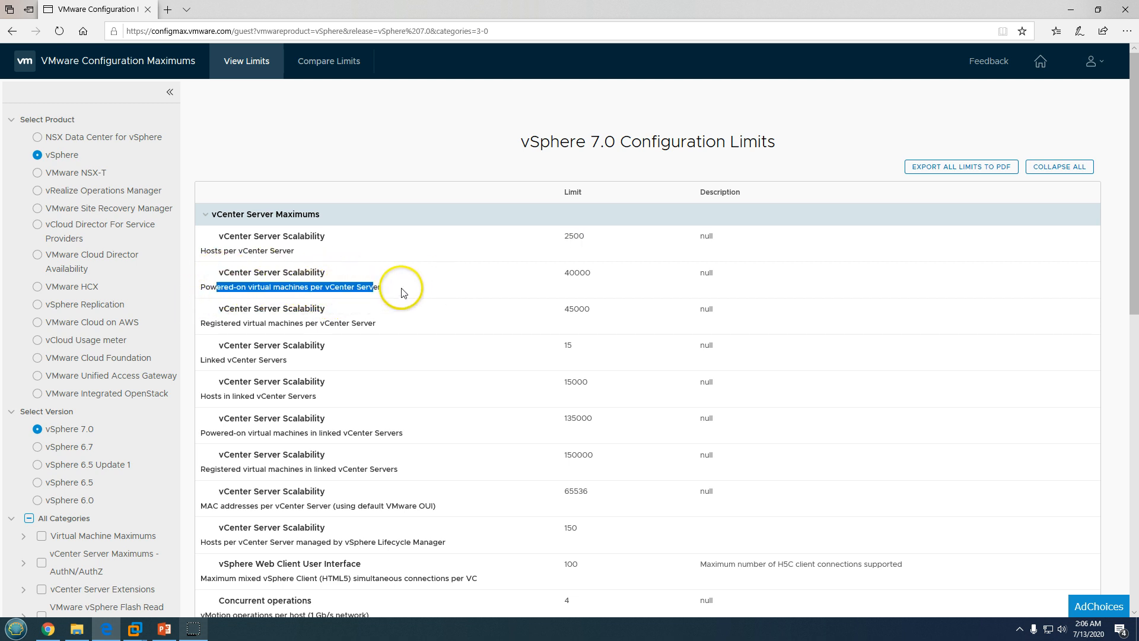
pyautogui.click(478, 286)
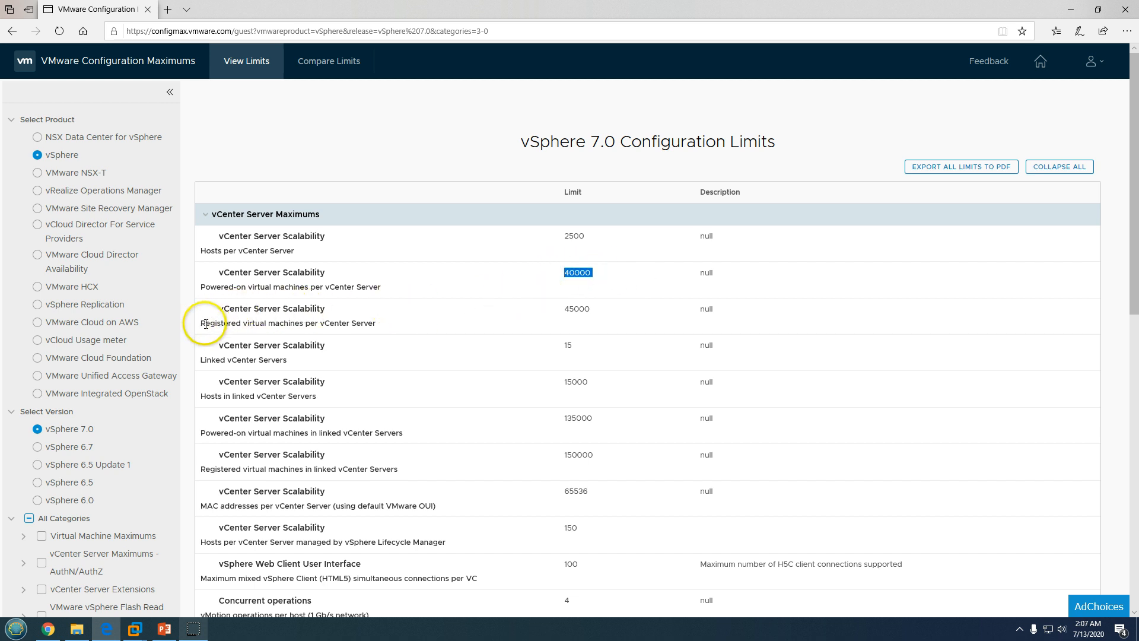
pyautogui.moveTo(205, 323); pyautogui.dragTo(622, 311)
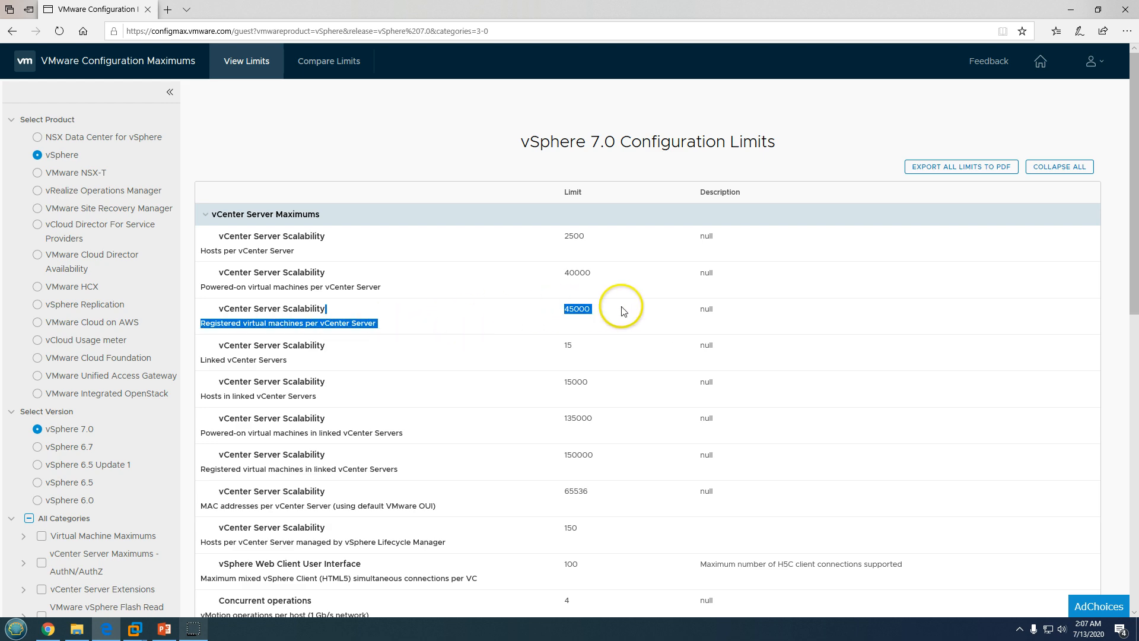
# Highlight vSphere 7.0 in the page title, then minimize the Edge browser
pyautogui.moveTo(1130, 120)
pyautogui.mouseDown()
pyautogui.moveTo(1131, 440)
pyautogui.moveTo(1131, 122)
pyautogui.mouseUp()
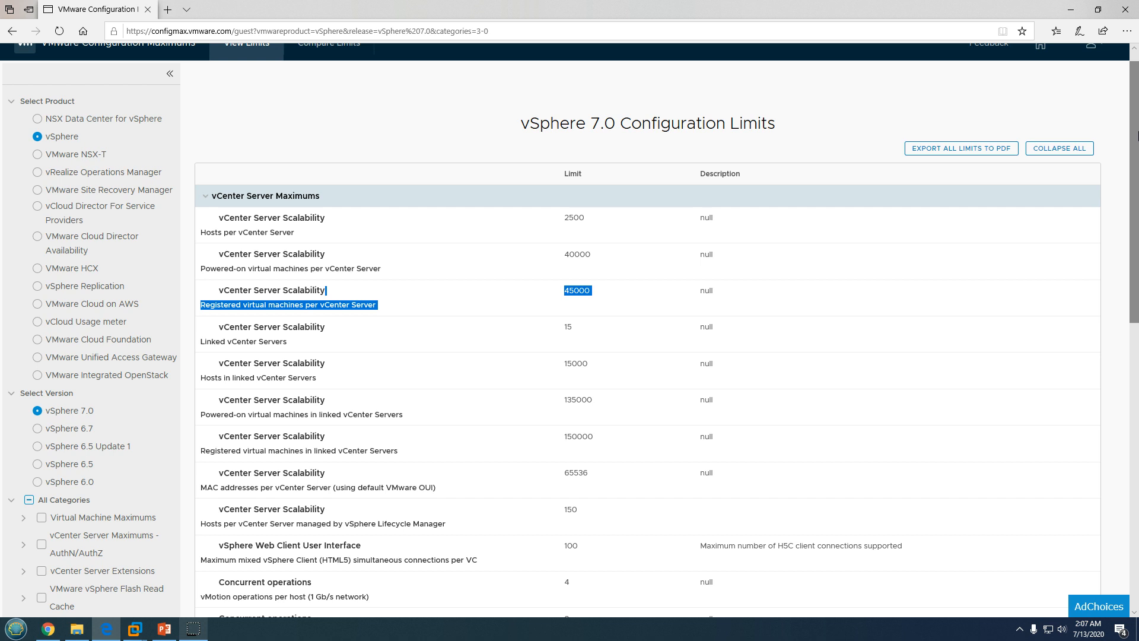
pyautogui.moveTo(1135, 184); pyautogui.dragTo(1128, 89)
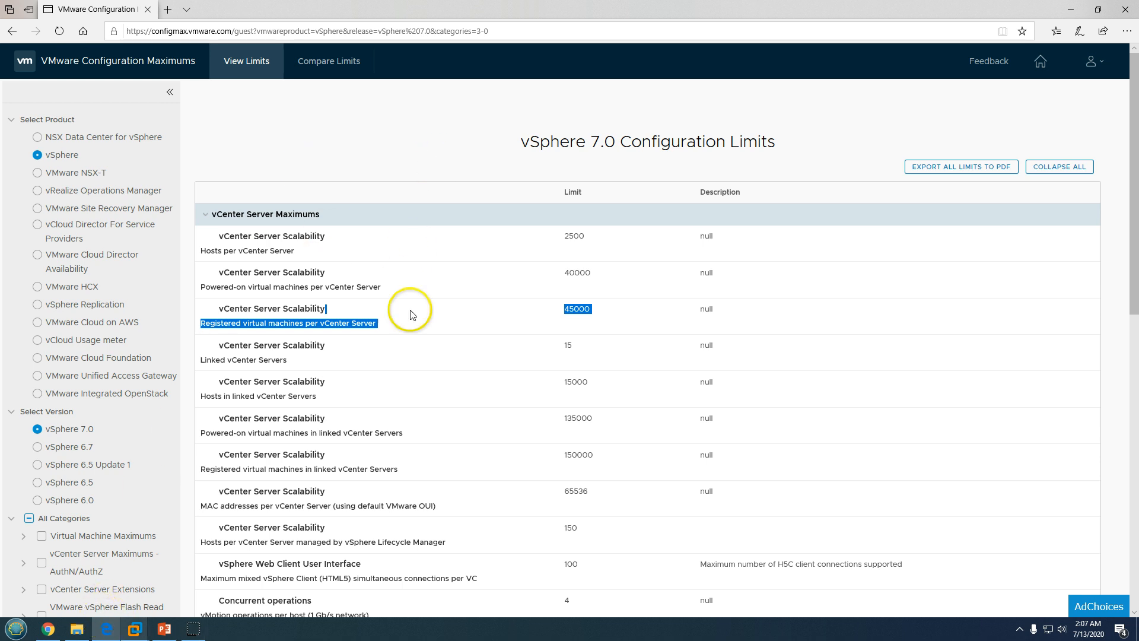
pyautogui.click(509, 145)
pyautogui.moveTo(511, 140); pyautogui.dragTo(602, 140)
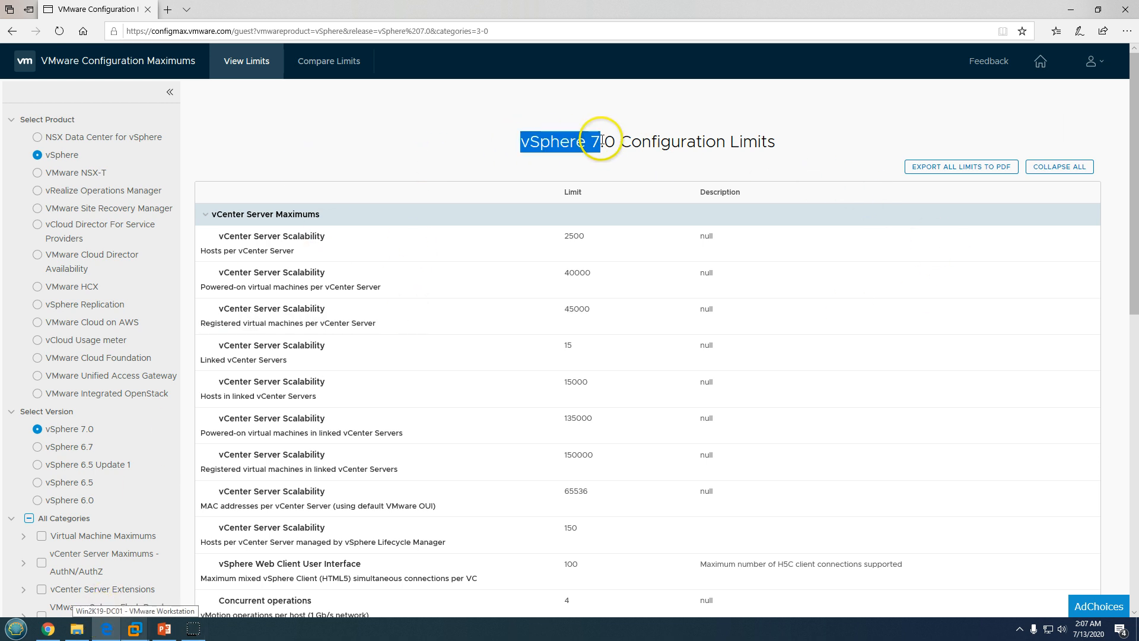
pyautogui.click(689, 150)
pyautogui.moveTo(520, 144); pyautogui.dragTo(615, 146)
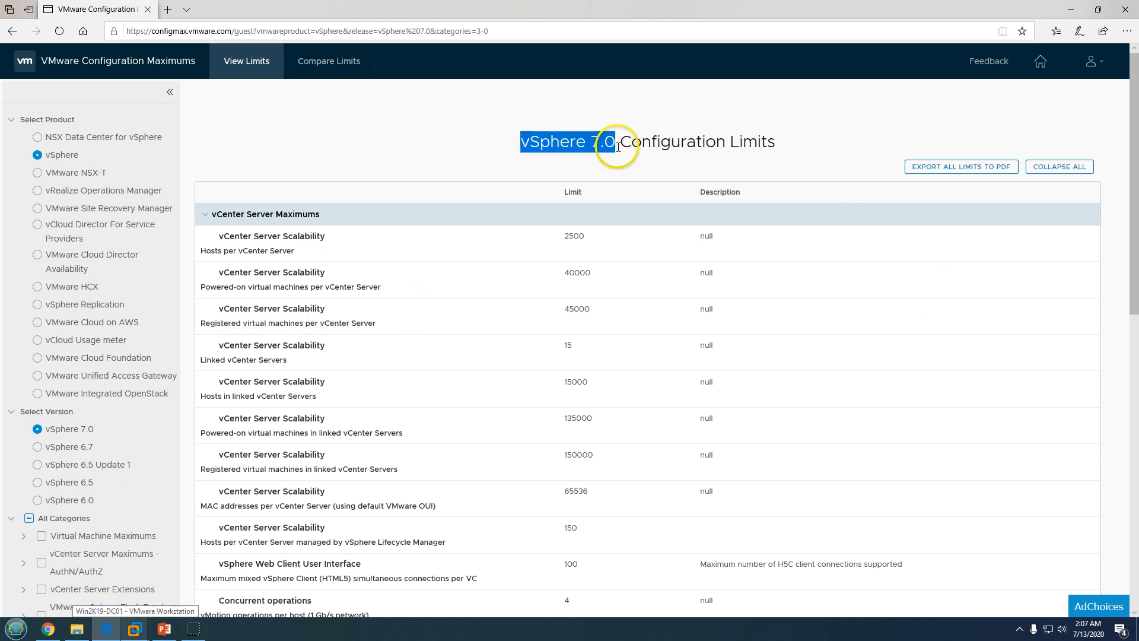
pyautogui.click(1074, 10)
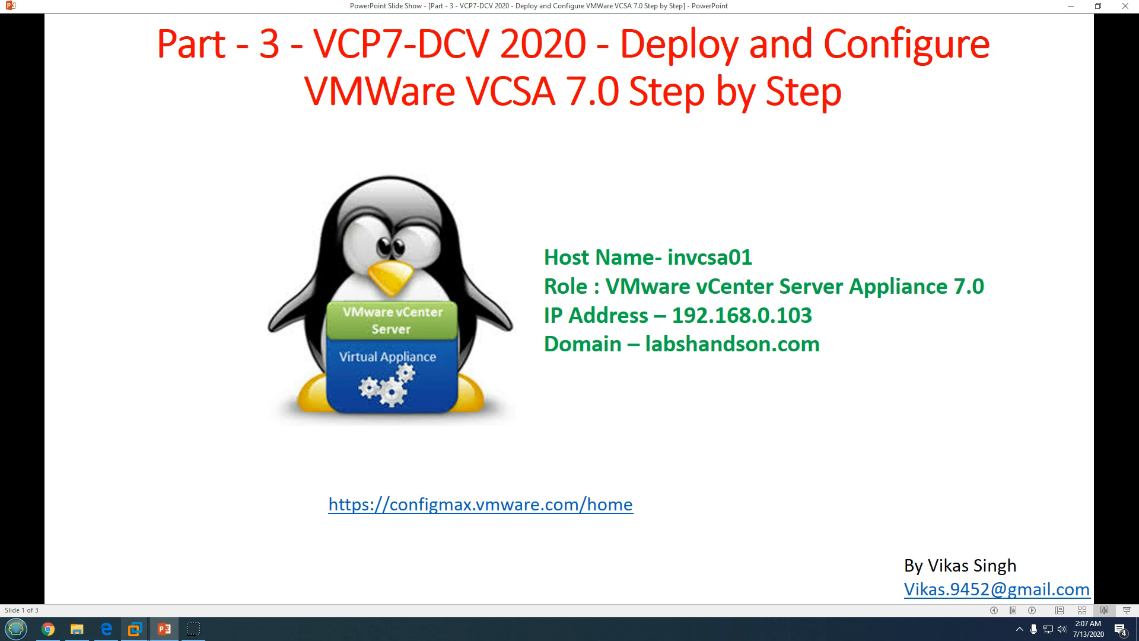
# Advance to the demo environment slide, then bring up Win2K19-DC01's Server Manager in VMware Workstation
pyautogui.press('Right')
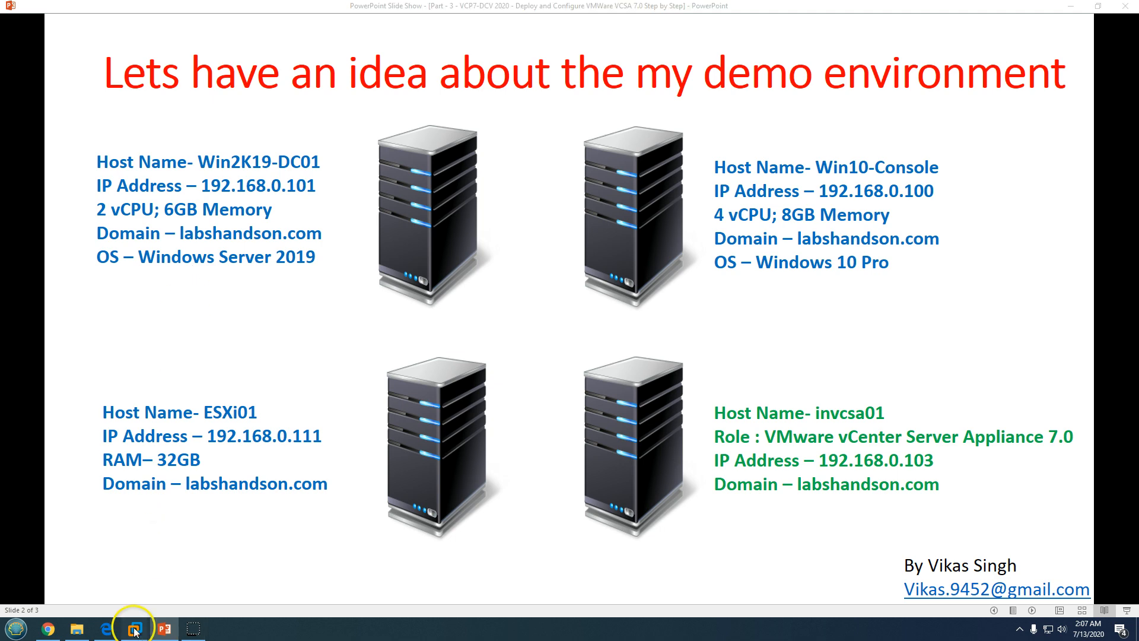
pyautogui.moveTo(135, 627)
pyautogui.click(144, 572)
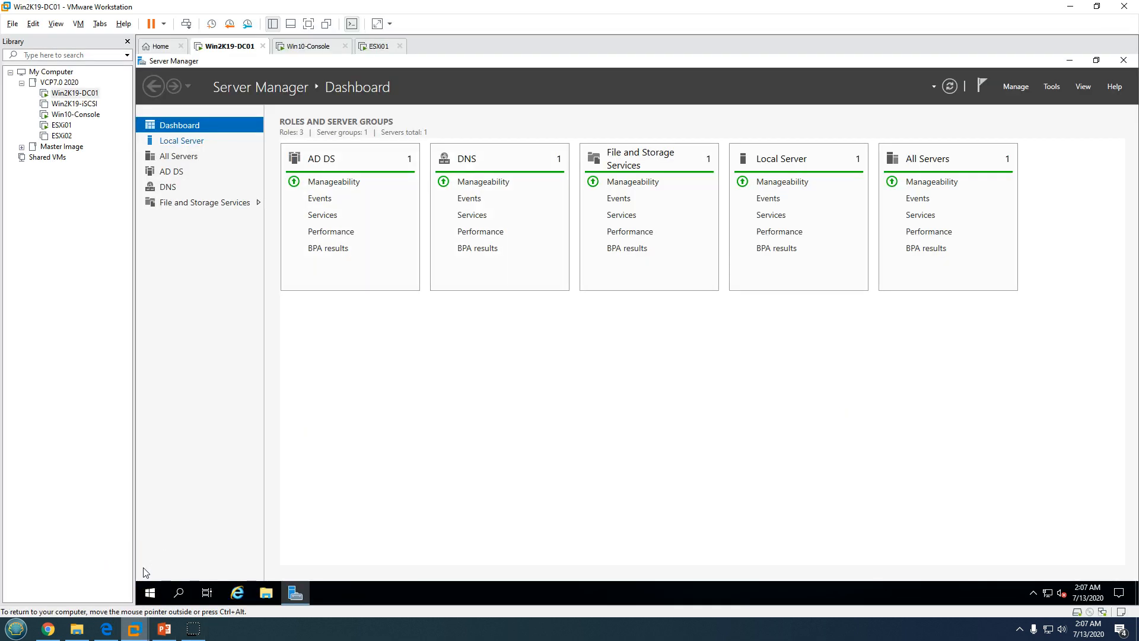
# Look over the Server Manager Local Server page and the demo environment slide
pyautogui.click(182, 141)
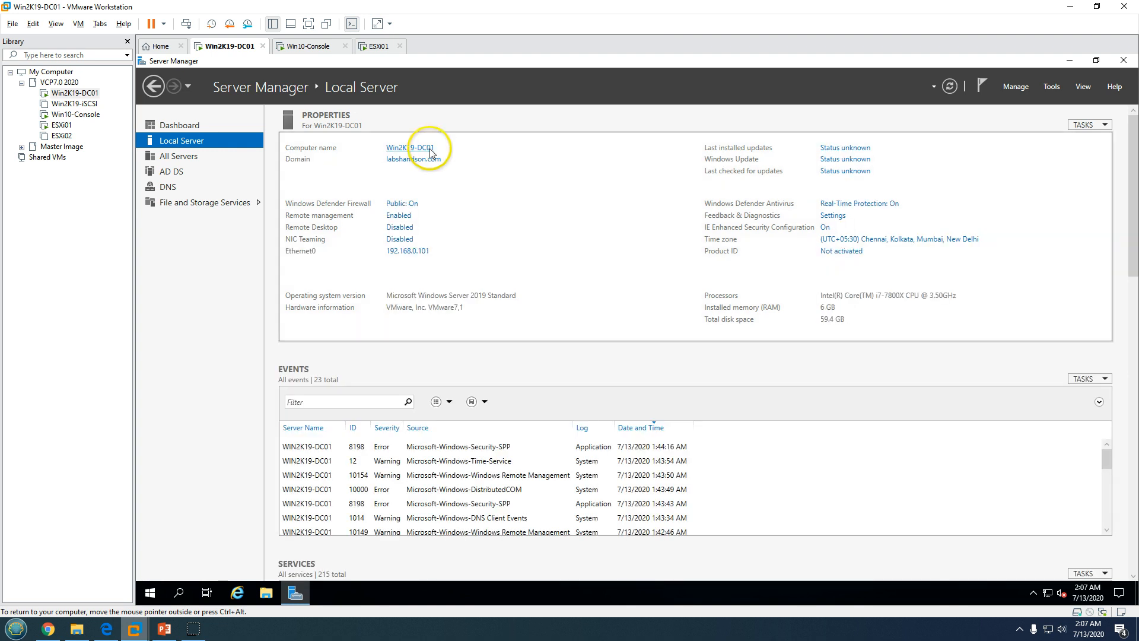
pyautogui.click(186, 127)
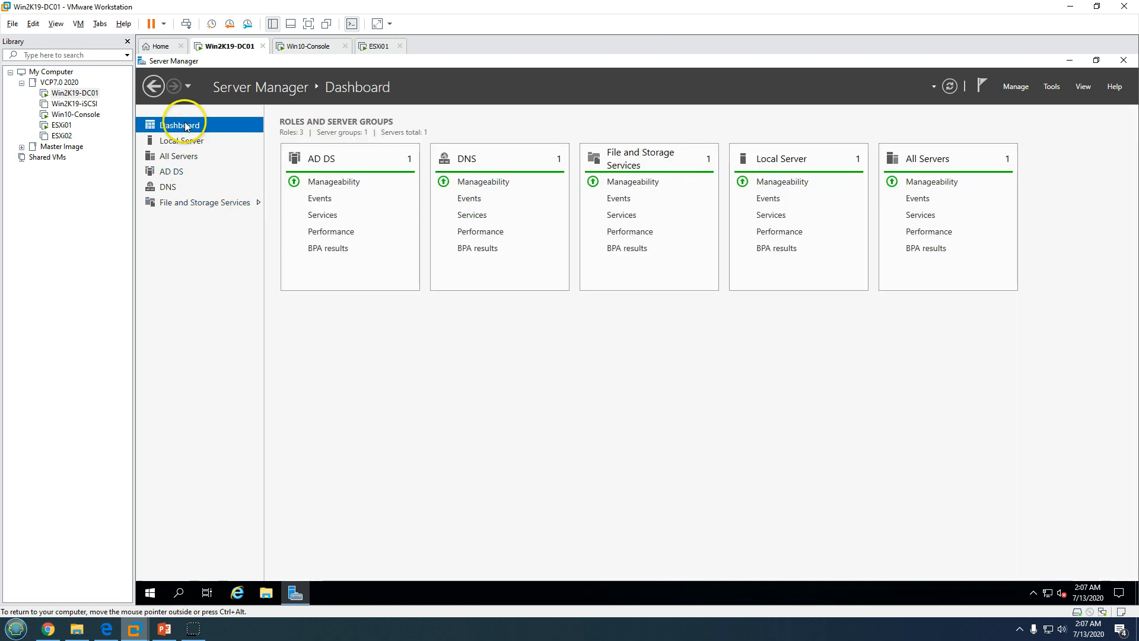
pyautogui.click(165, 629)
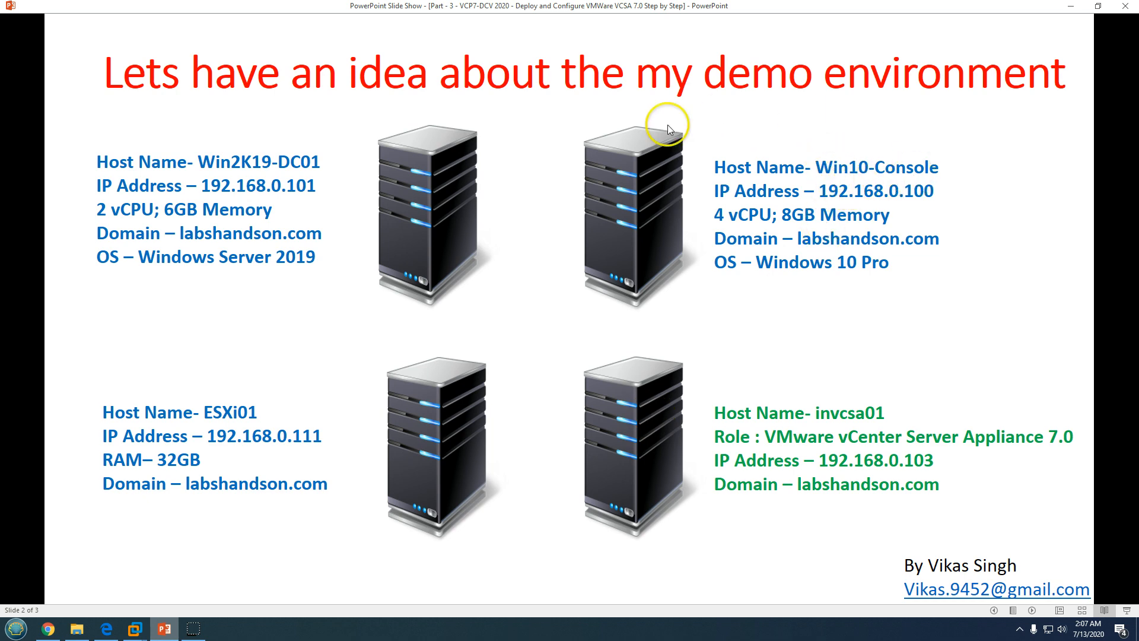
pyautogui.click(135, 629)
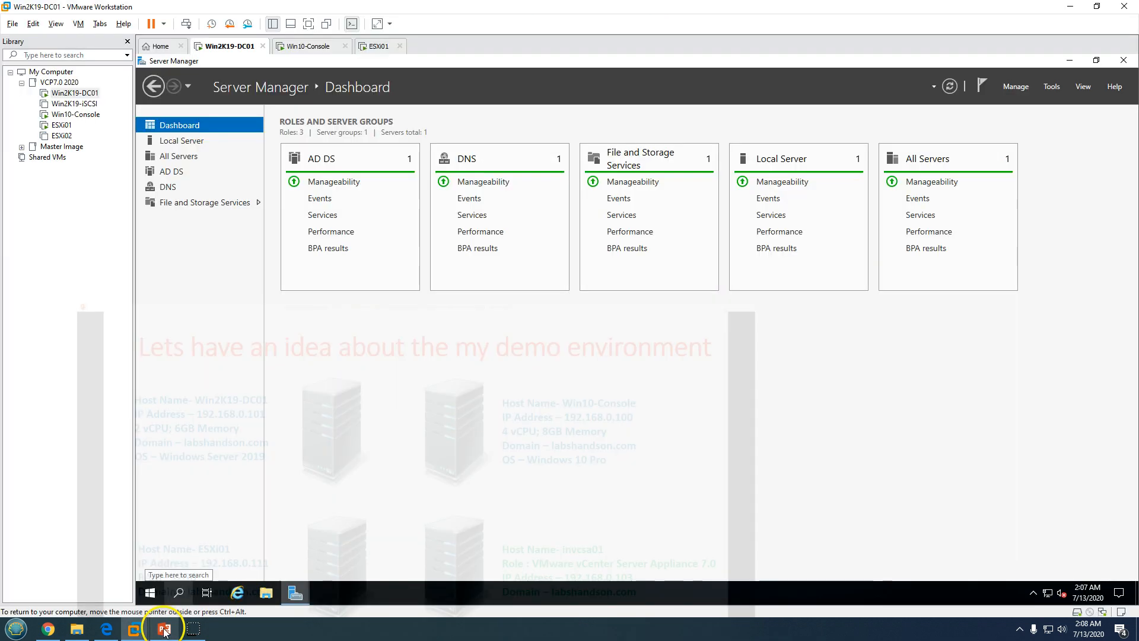
# Log in to the ESXi01 host client as root from Win10-Console's browser, then show the slide
pyautogui.click(321, 47)
pyautogui.click(238, 593)
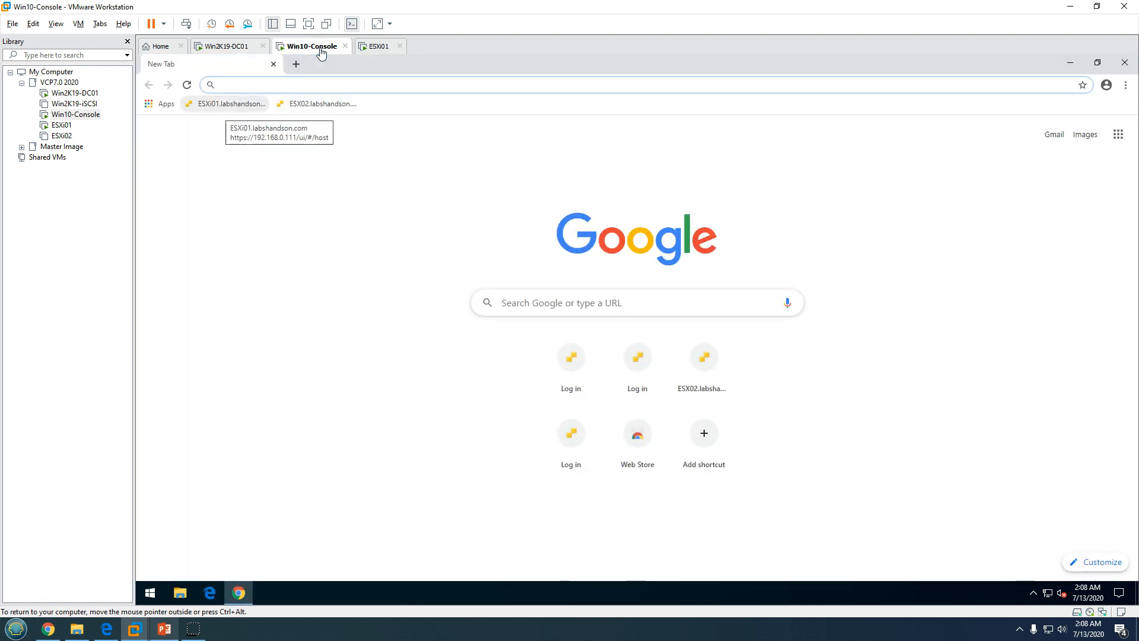
pyautogui.click(228, 104)
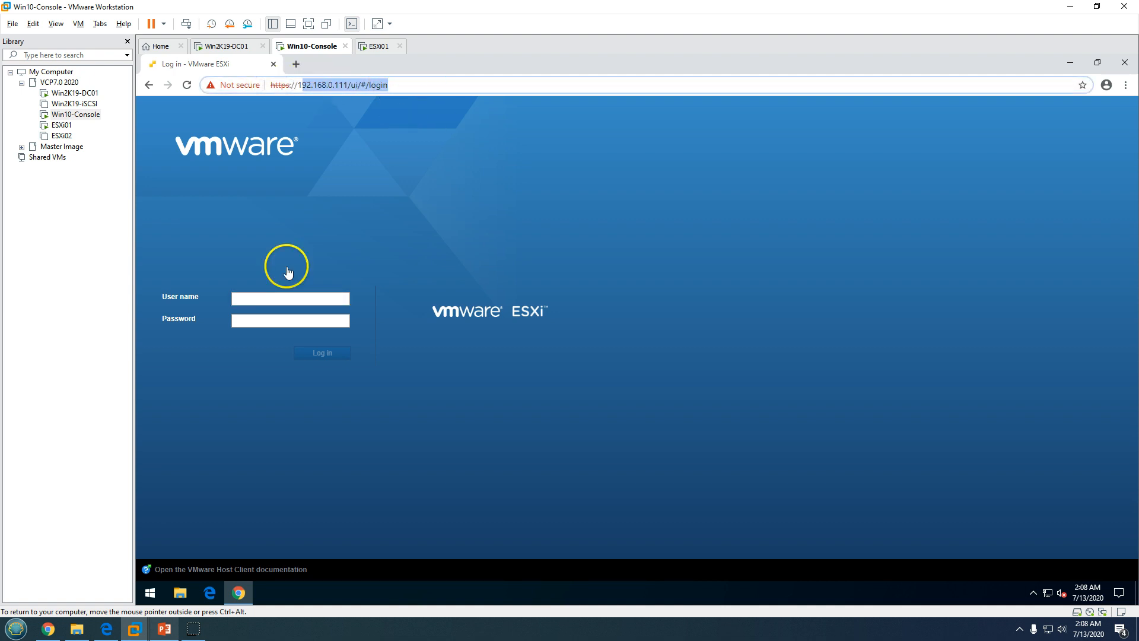
pyautogui.click(266, 298)
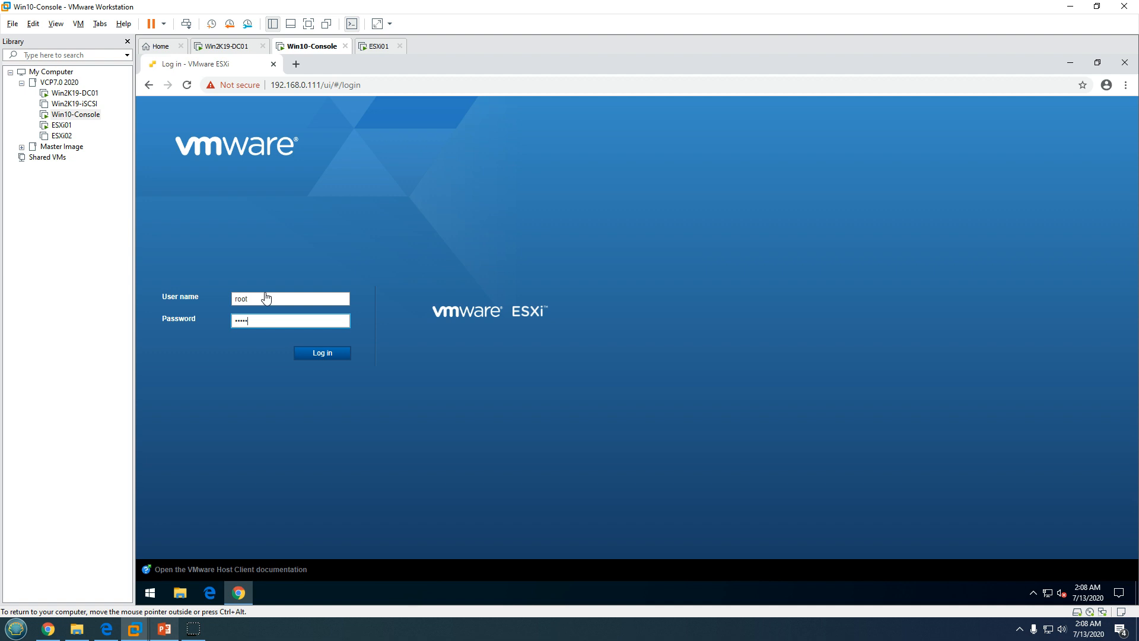
pyautogui.press('Return')
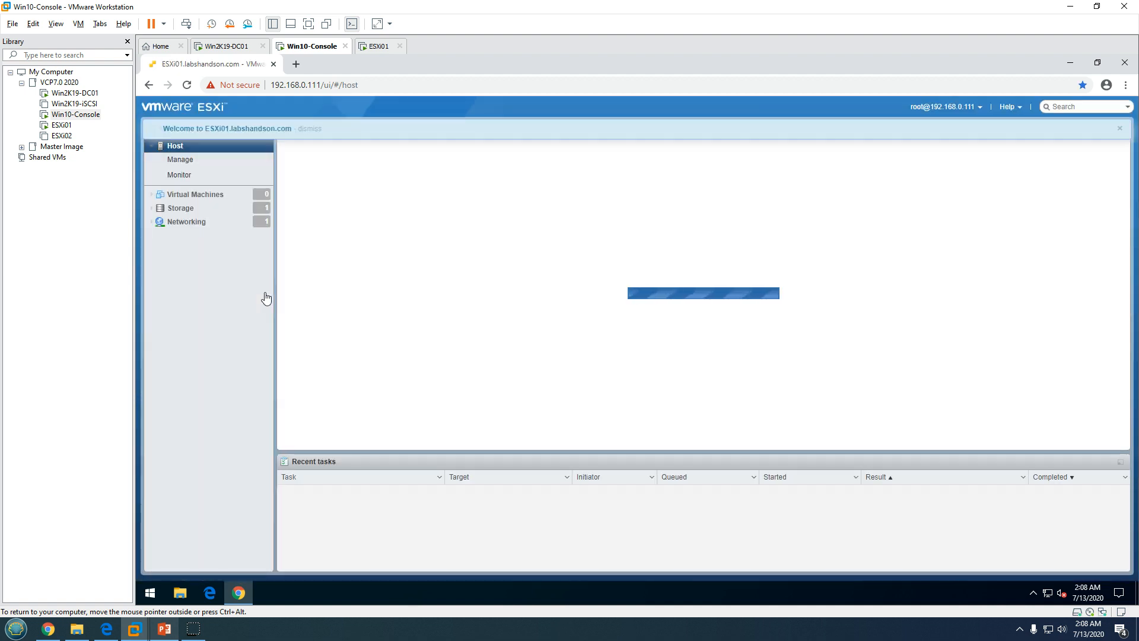
pyautogui.click(244, 291)
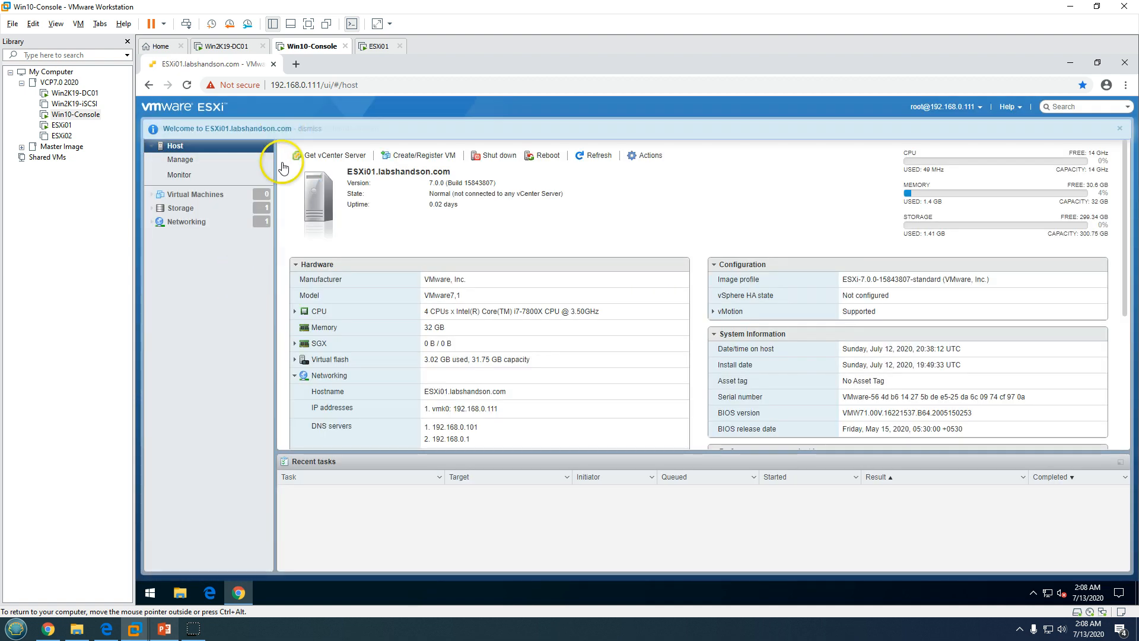
pyautogui.click(1121, 129)
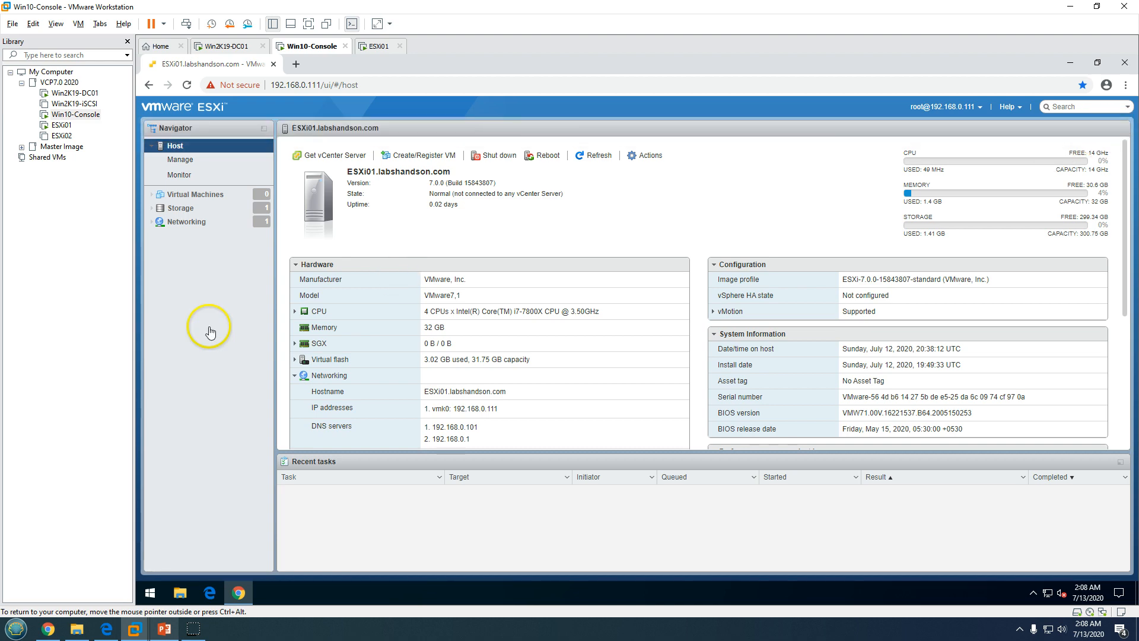
pyautogui.click(166, 628)
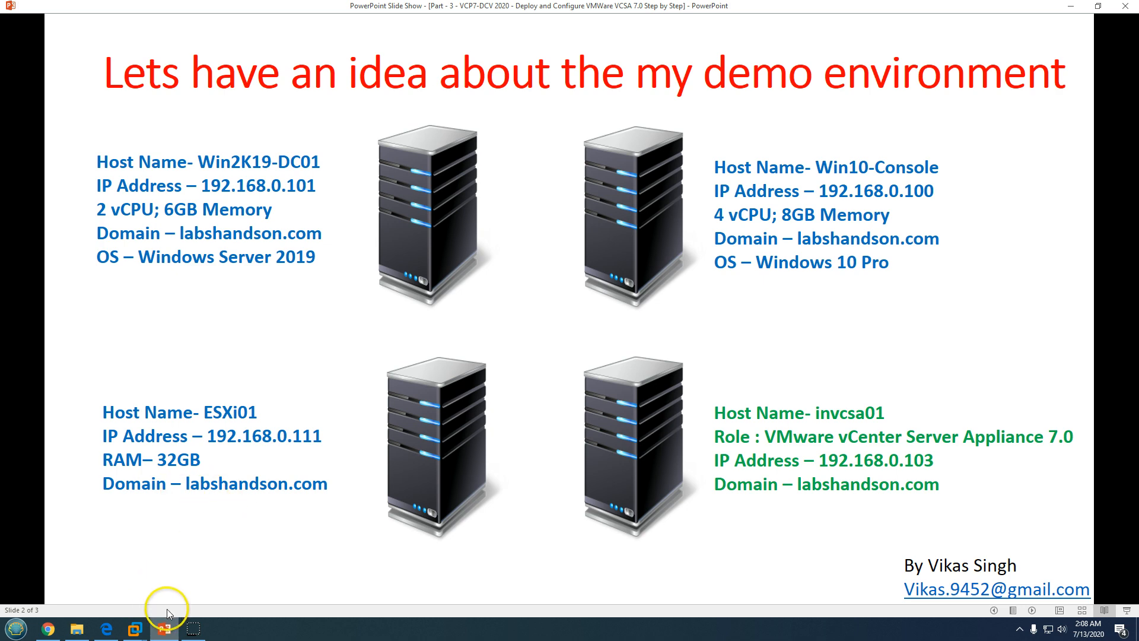
# Check the ESXi01 console, release input with Ctrl+Alt, and return to Win10-Console
pyautogui.click(165, 629)
pyautogui.click(379, 48)
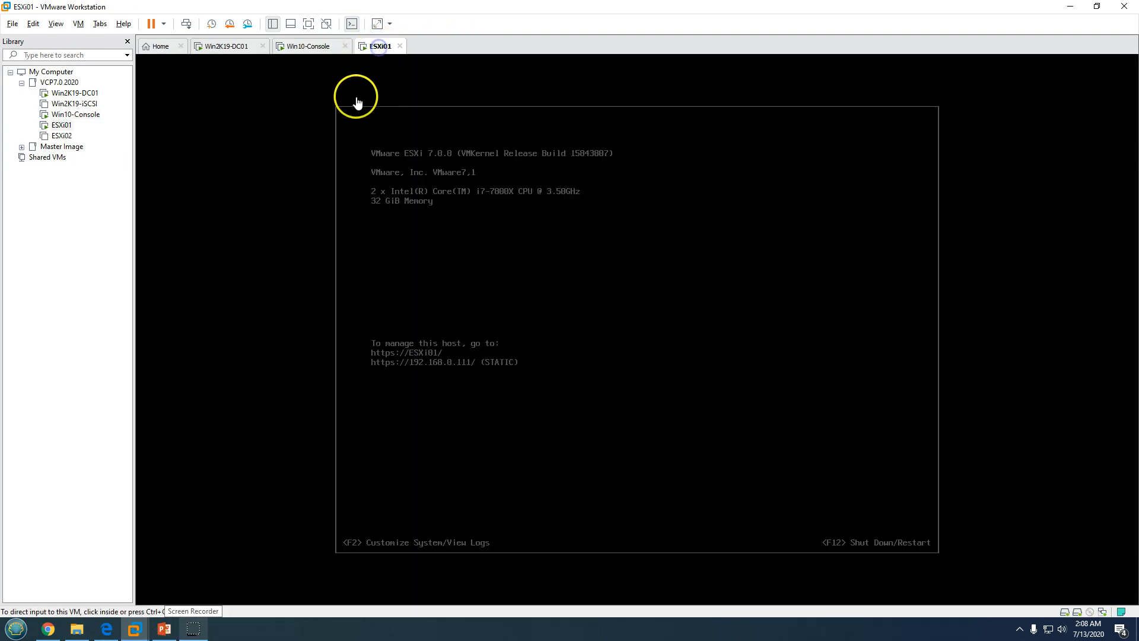
pyautogui.hotkey('ctrl', 'alt')
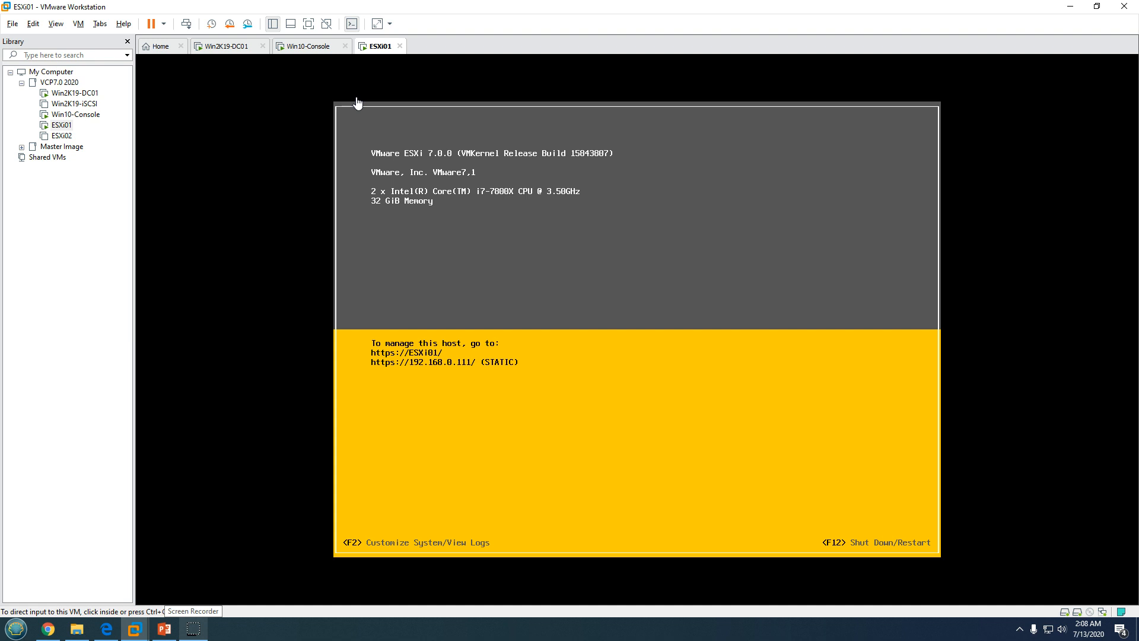
pyautogui.click(330, 47)
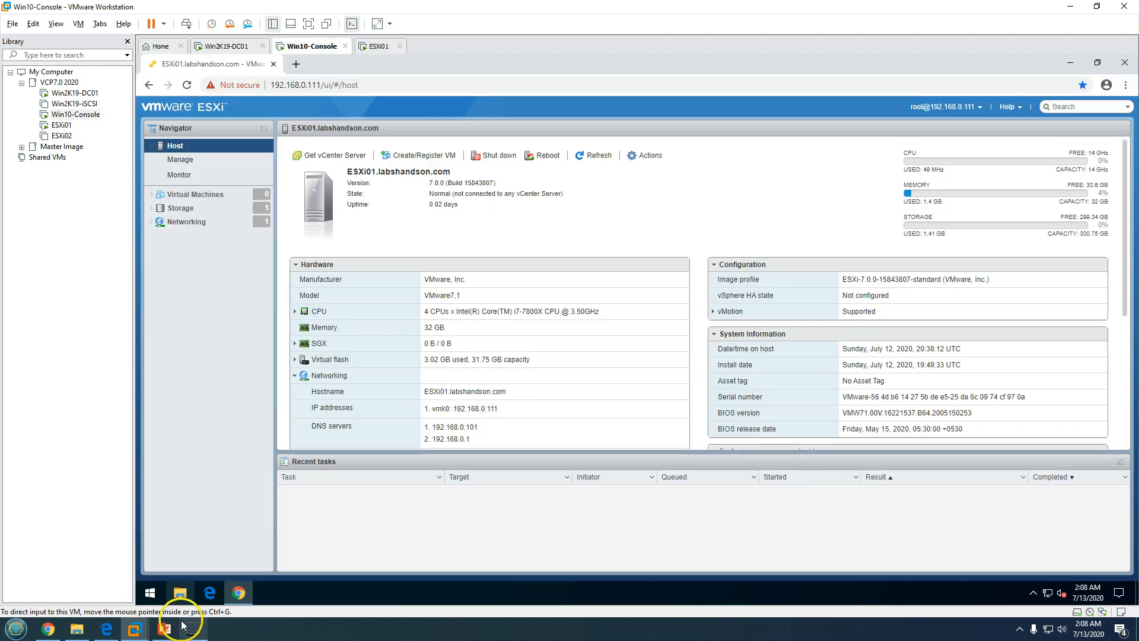
# Review the demo slide again, then open File Explorer in the Win10-Console VM
pyautogui.click(163, 629)
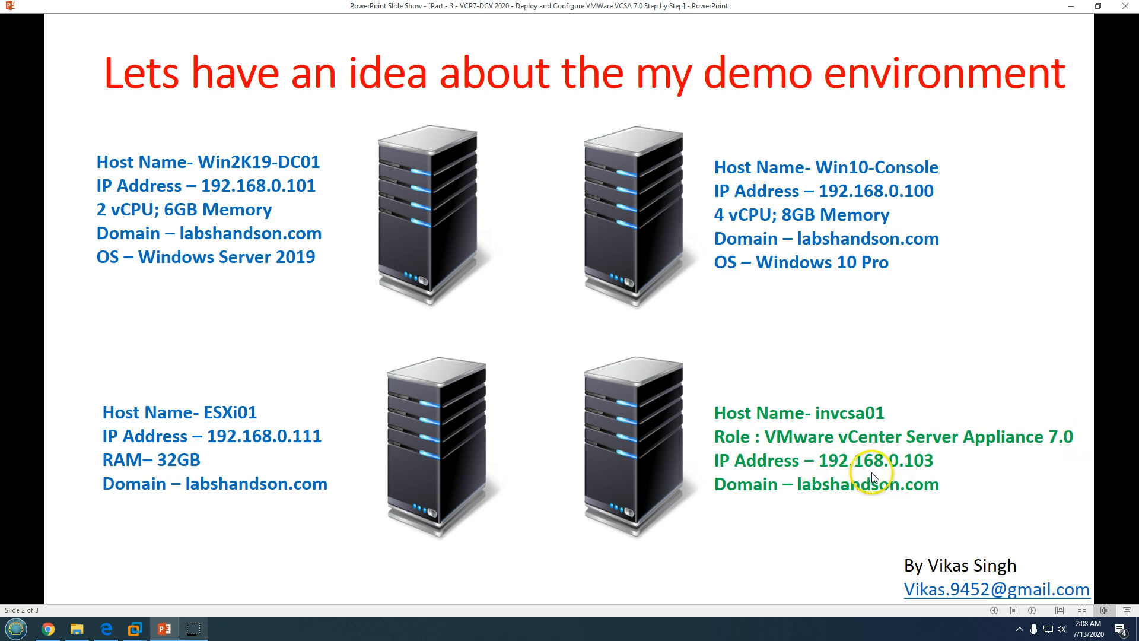
pyautogui.click(164, 628)
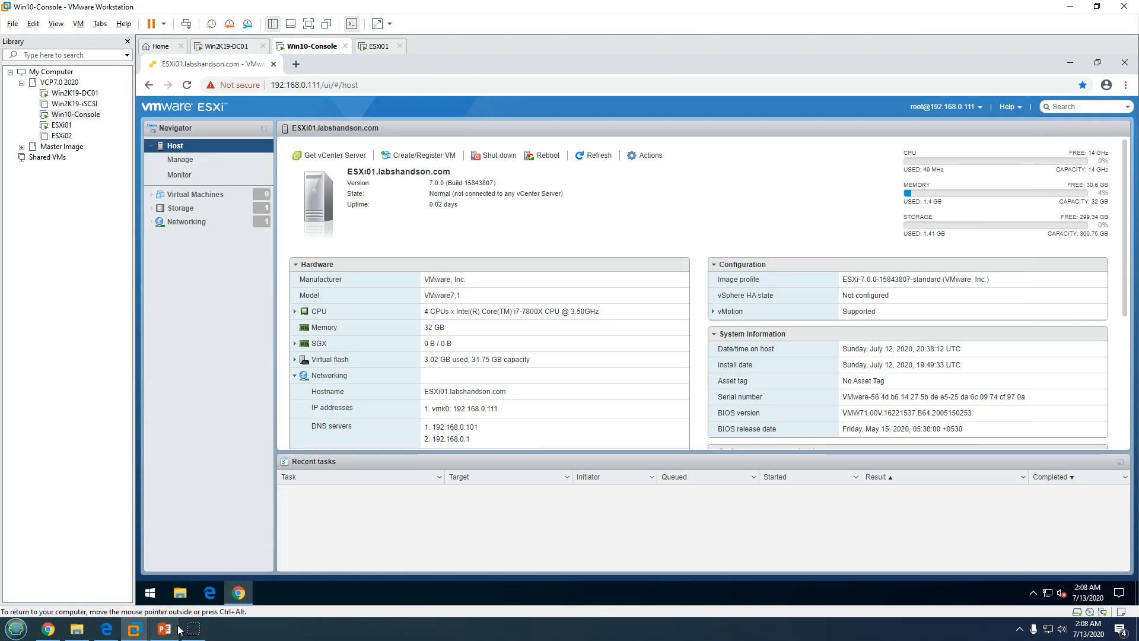
pyautogui.click(180, 593)
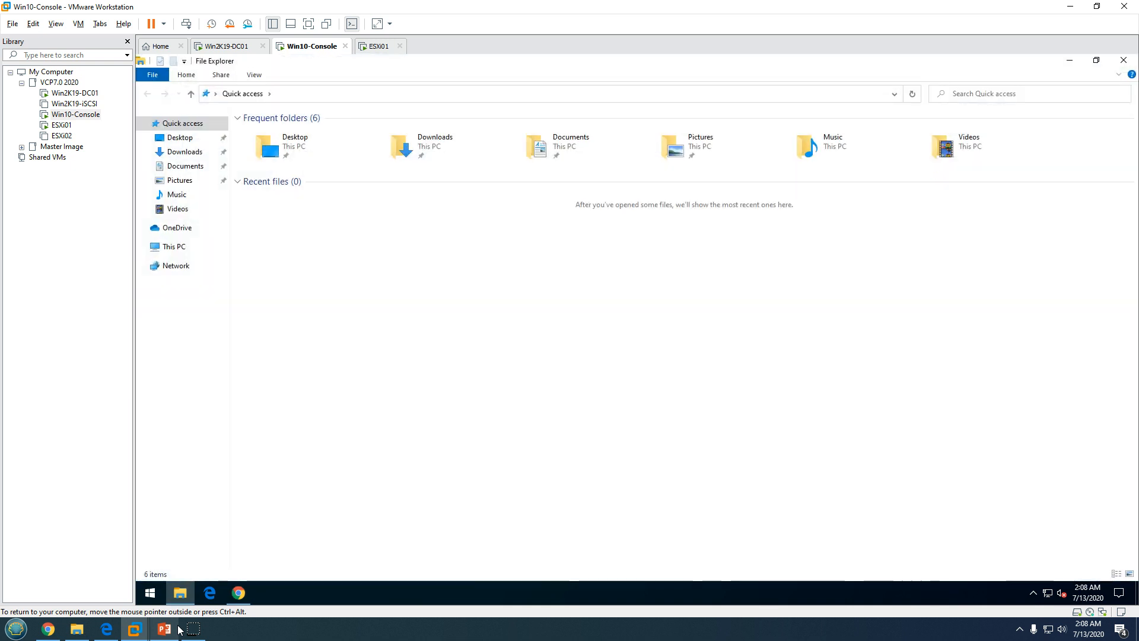
# Browse to DVD Drive (D:) VMware VCSA > vcsa-ui-installer > win32 and launch installer
pyautogui.click(174, 247)
pyautogui.doubleClick(442, 224)
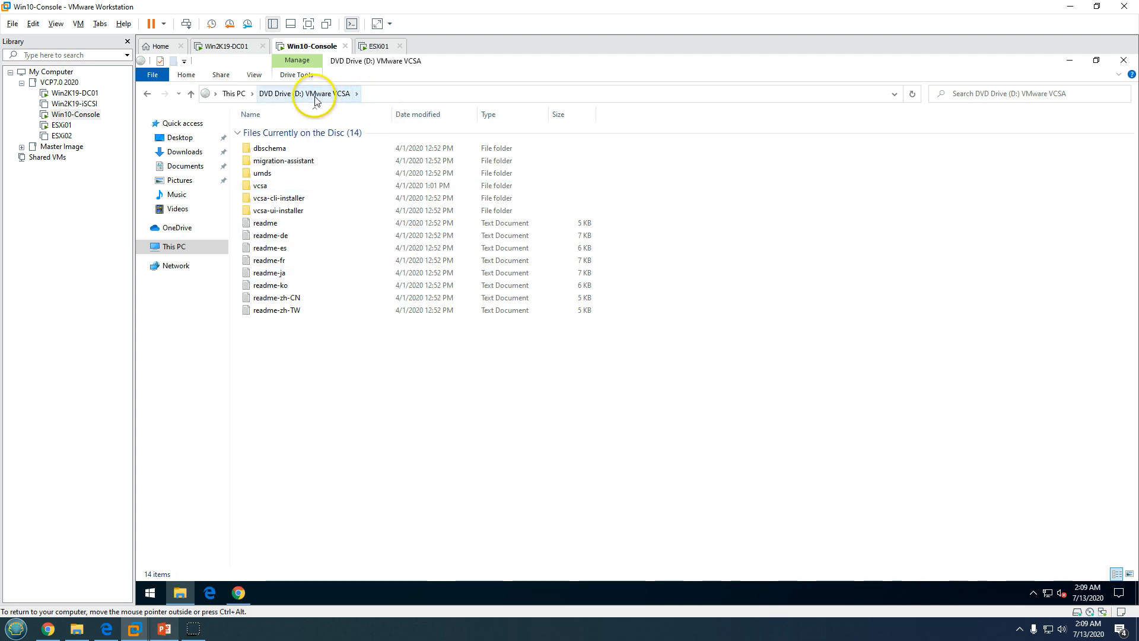
pyautogui.doubleClick(290, 217)
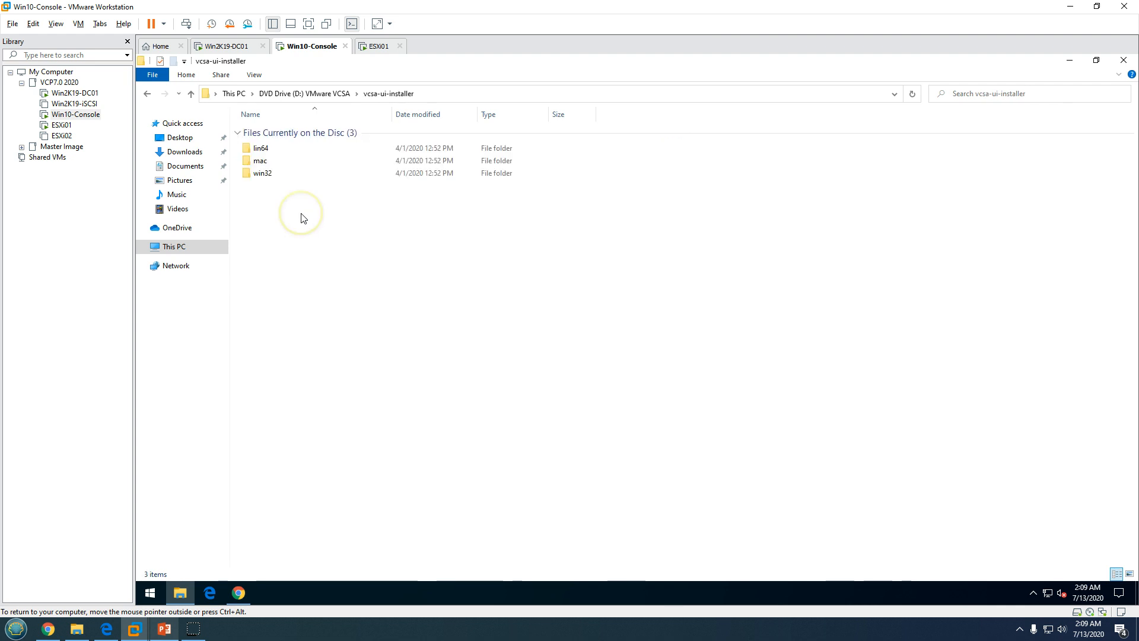
pyautogui.doubleClick(275, 178)
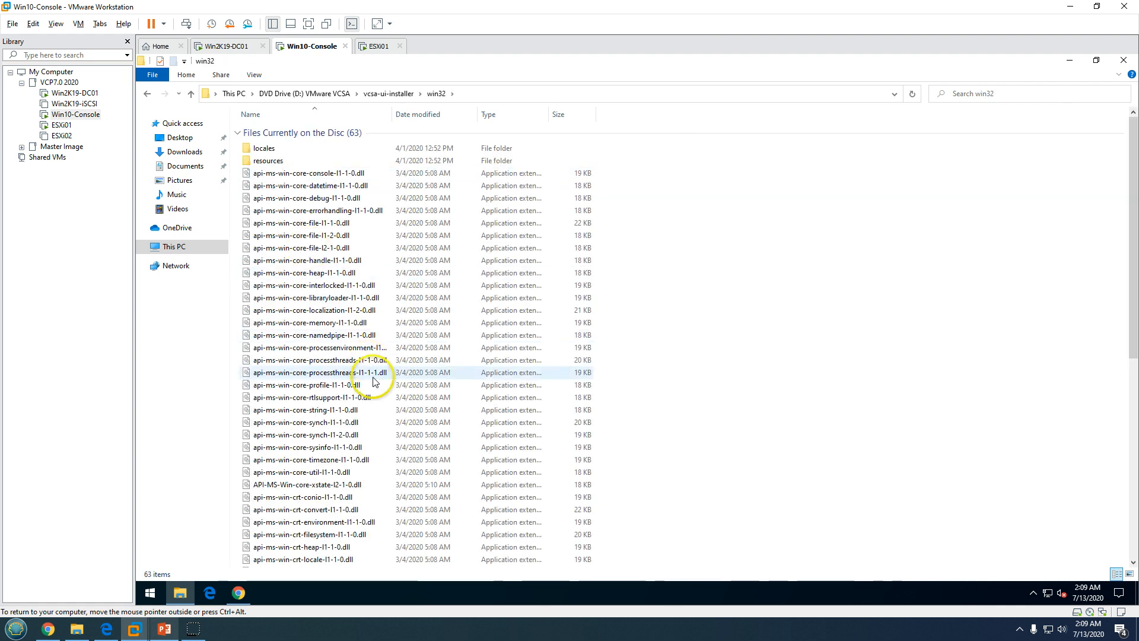
pyautogui.click(374, 385)
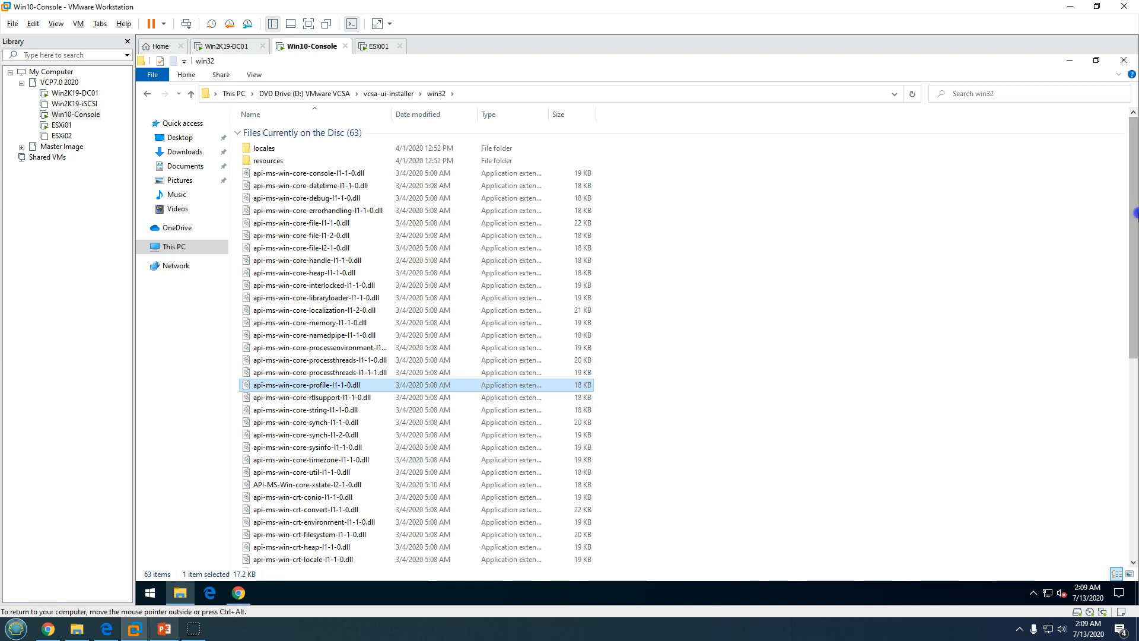
pyautogui.scroll(-9, 1135, 214)
pyautogui.moveTo(1134, 383); pyautogui.dragTo(1134, 386)
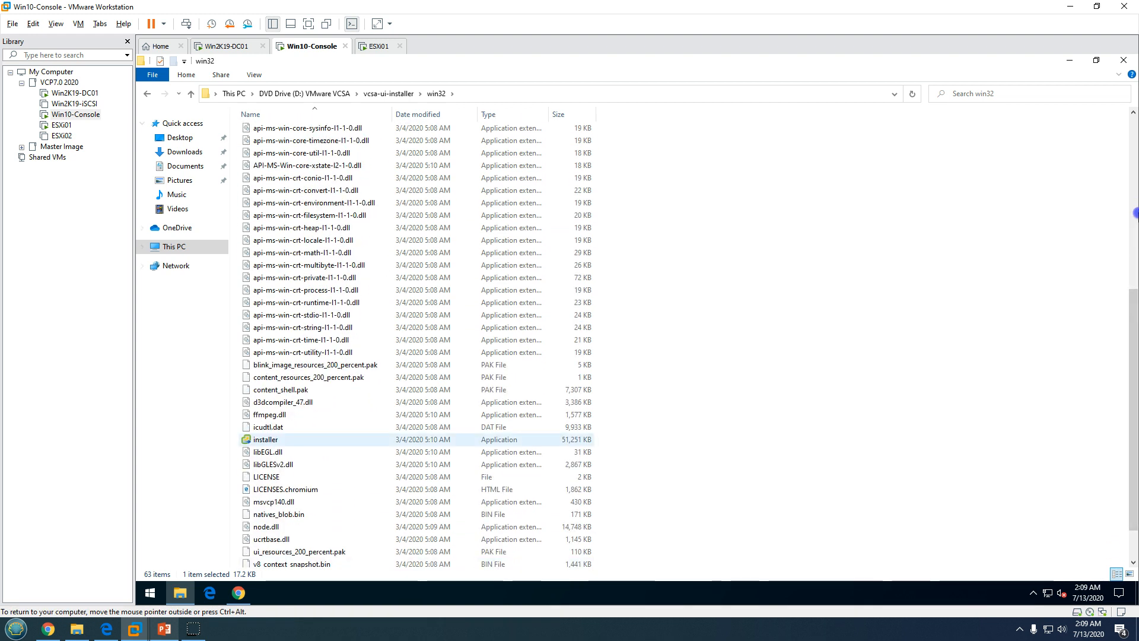
pyautogui.doubleClick(265, 439)
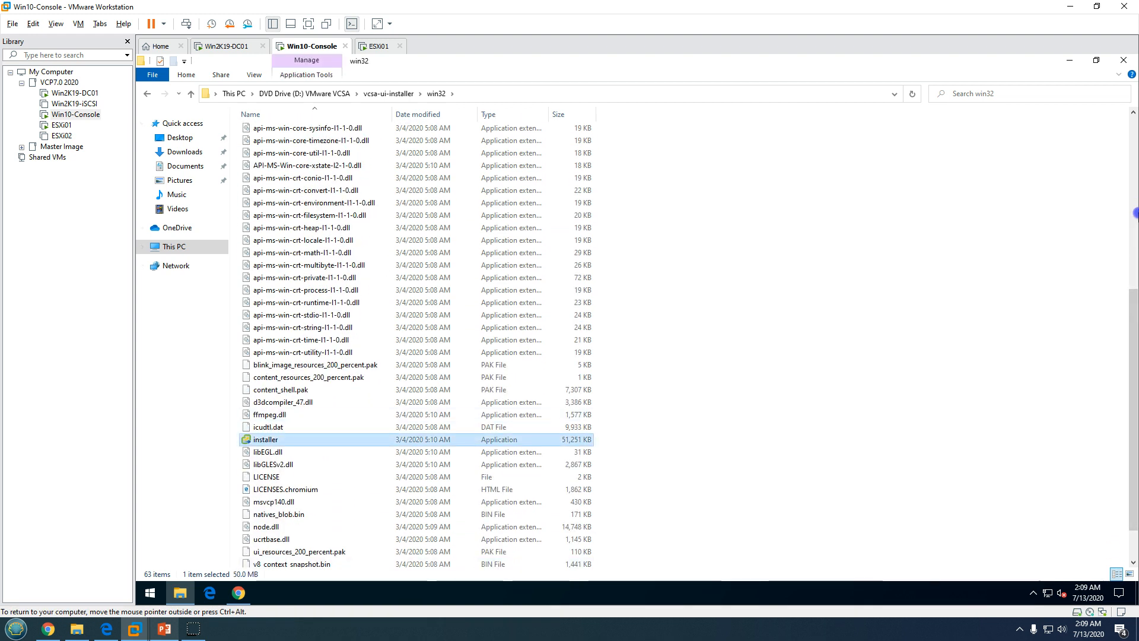
# Minimize File Explorer and Chrome so the vCenter Server 7.0 Installer start page shows
pyautogui.click(1070, 61)
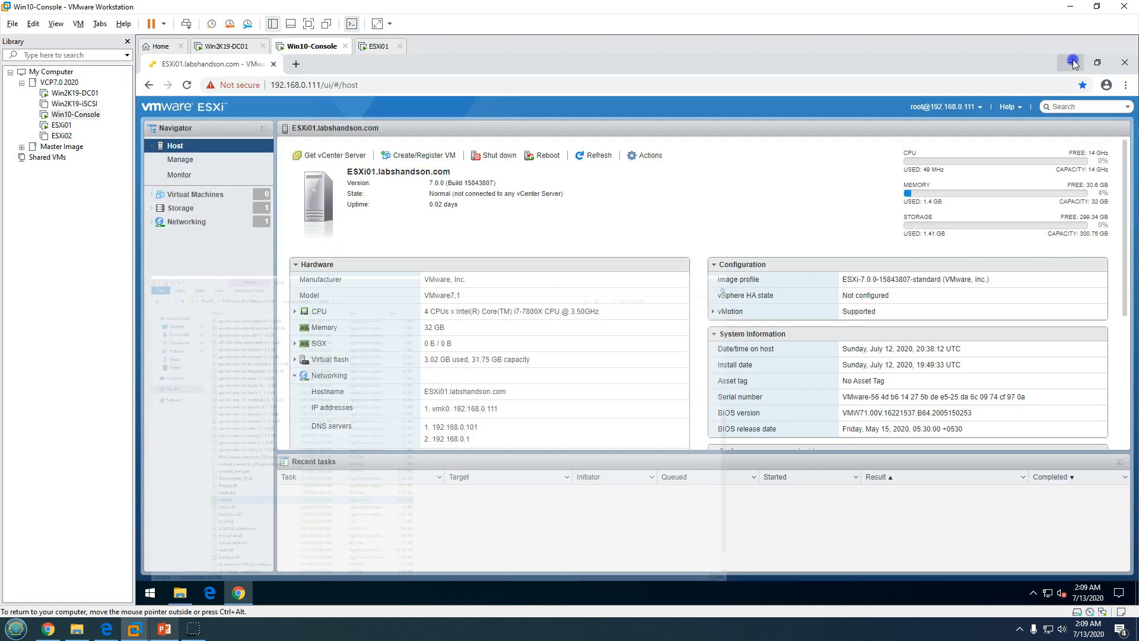
pyautogui.click(1070, 62)
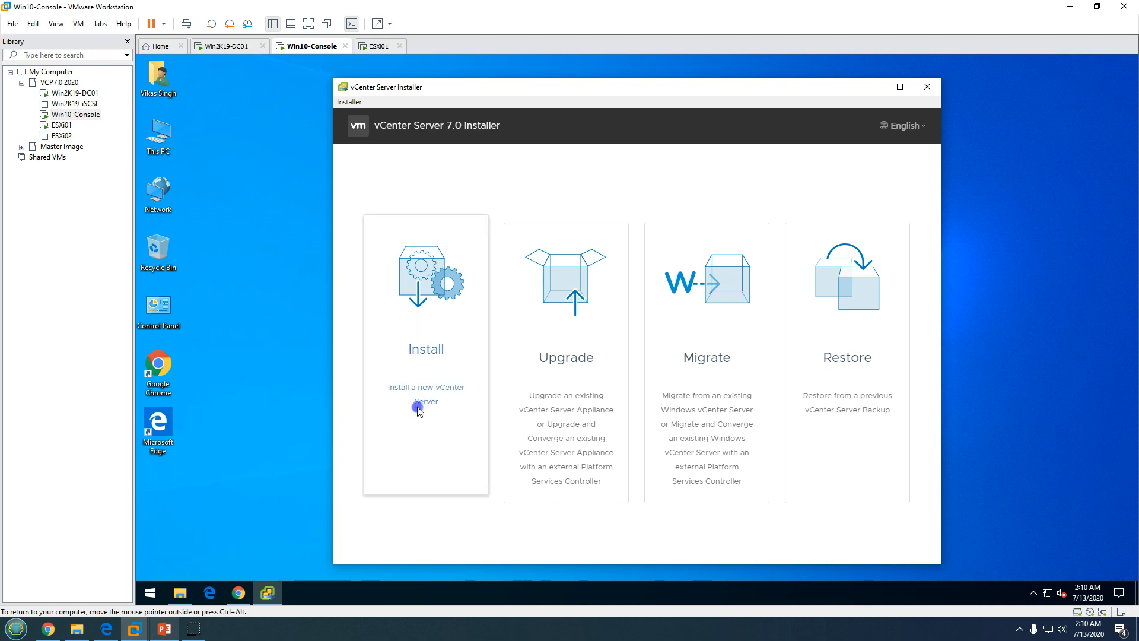
# Return to the Deploy VCSA 7.0 title slide, then hide the slide show again
pyautogui.click(165, 632)
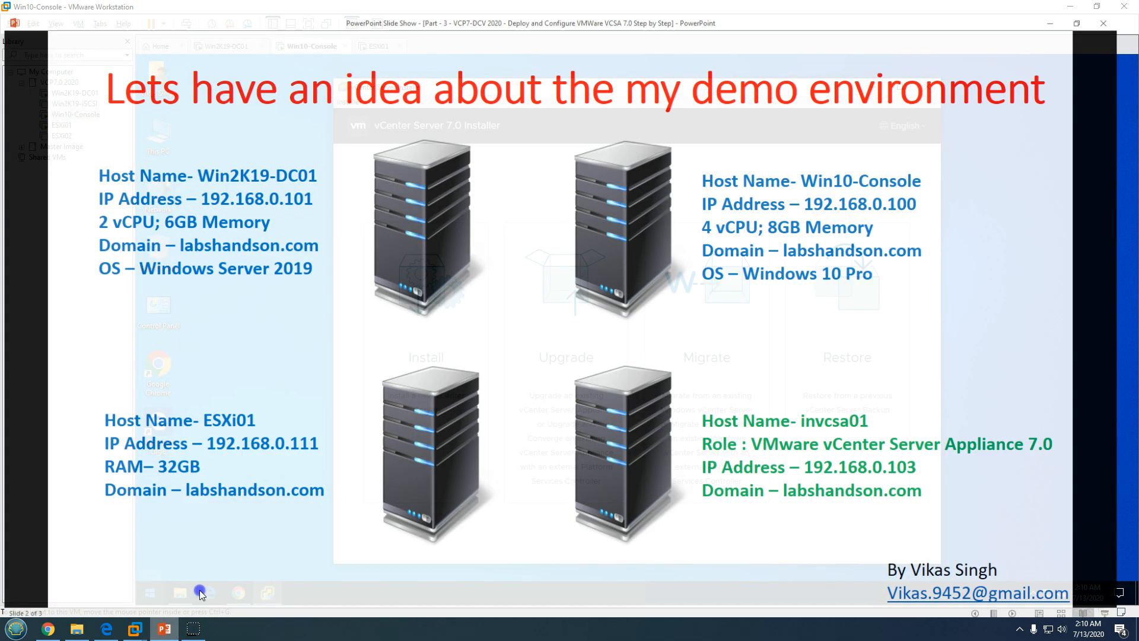
pyautogui.scroll(1, 380, 297)
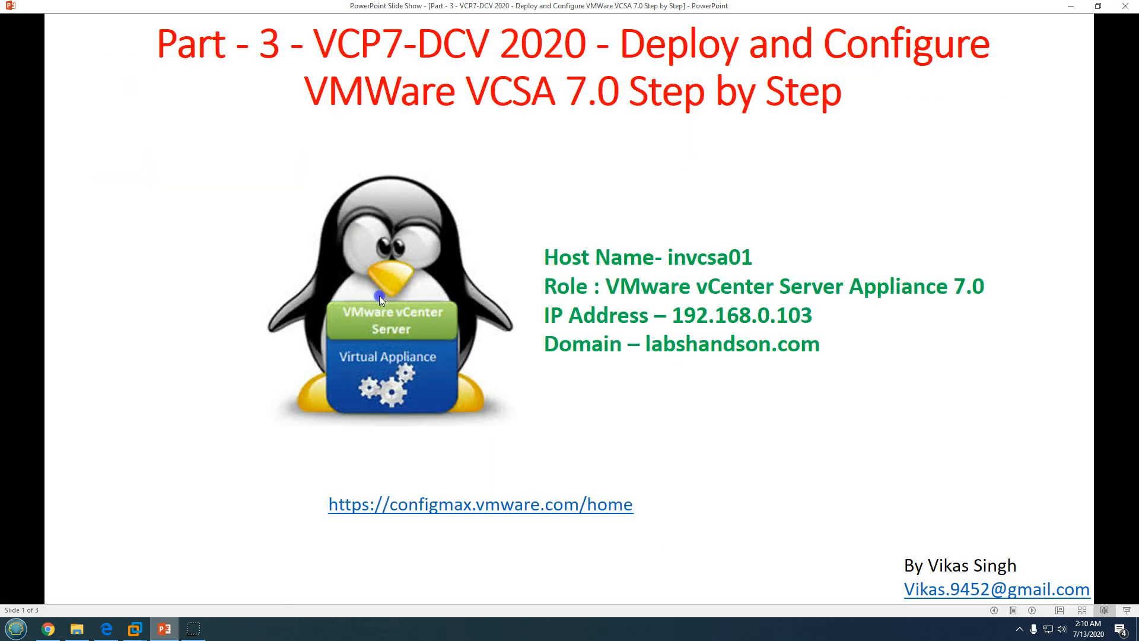
pyautogui.click(163, 634)
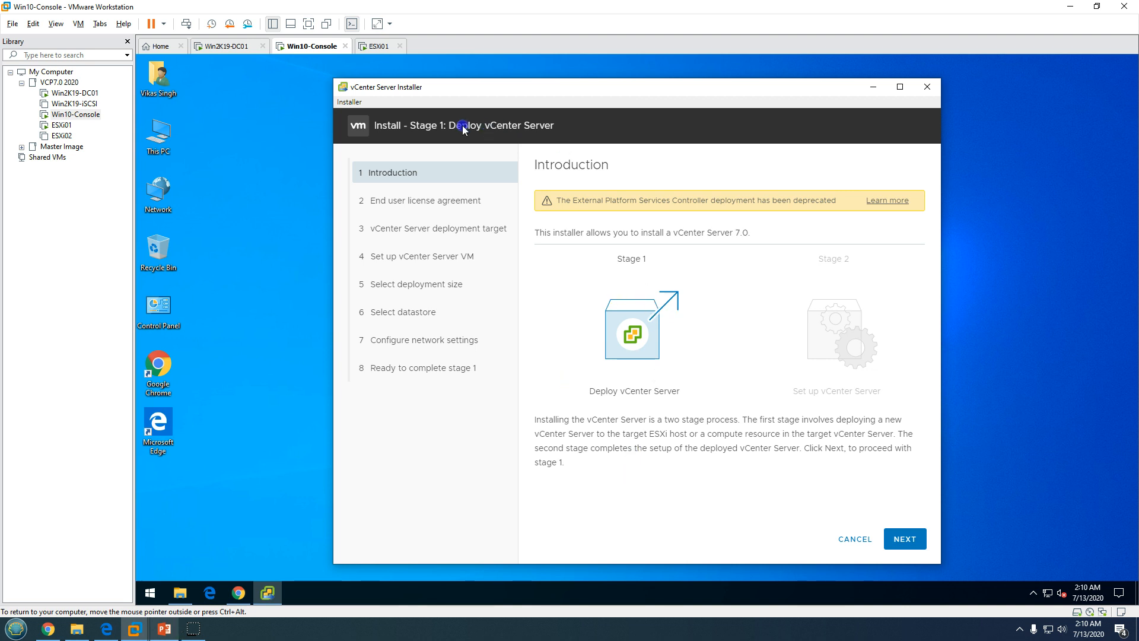
# Review the Stage 1 Deploy vCenter Server and Stage 2 Set up vCenter Server overview
pyautogui.moveTo(463, 126); pyautogui.dragTo(576, 123)
pyautogui.click(232, 453)
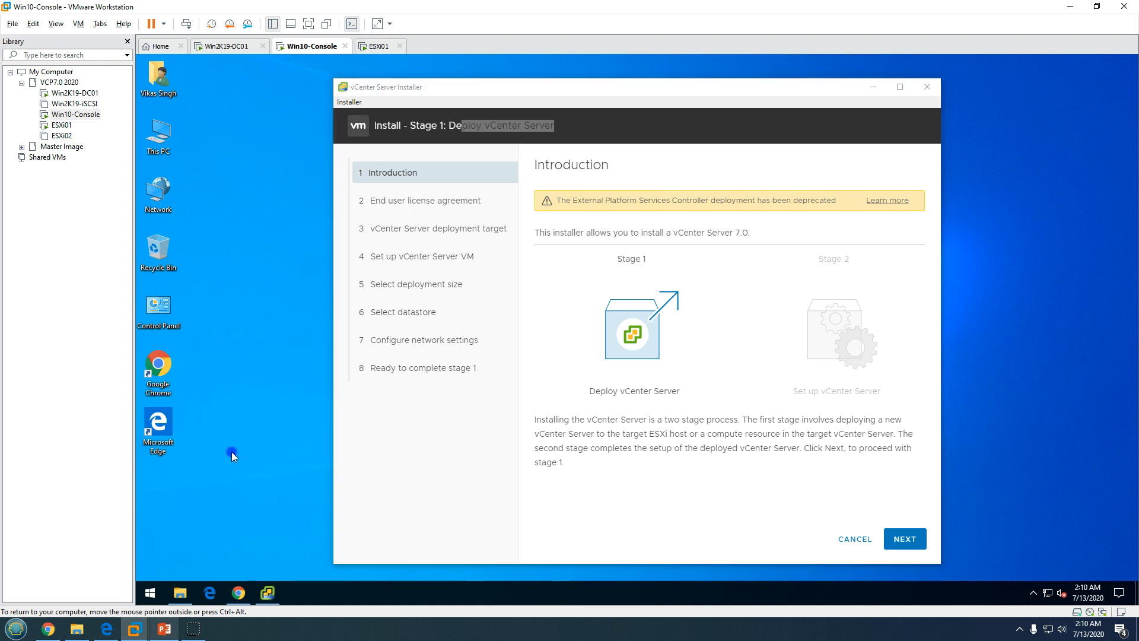
pyautogui.click(239, 594)
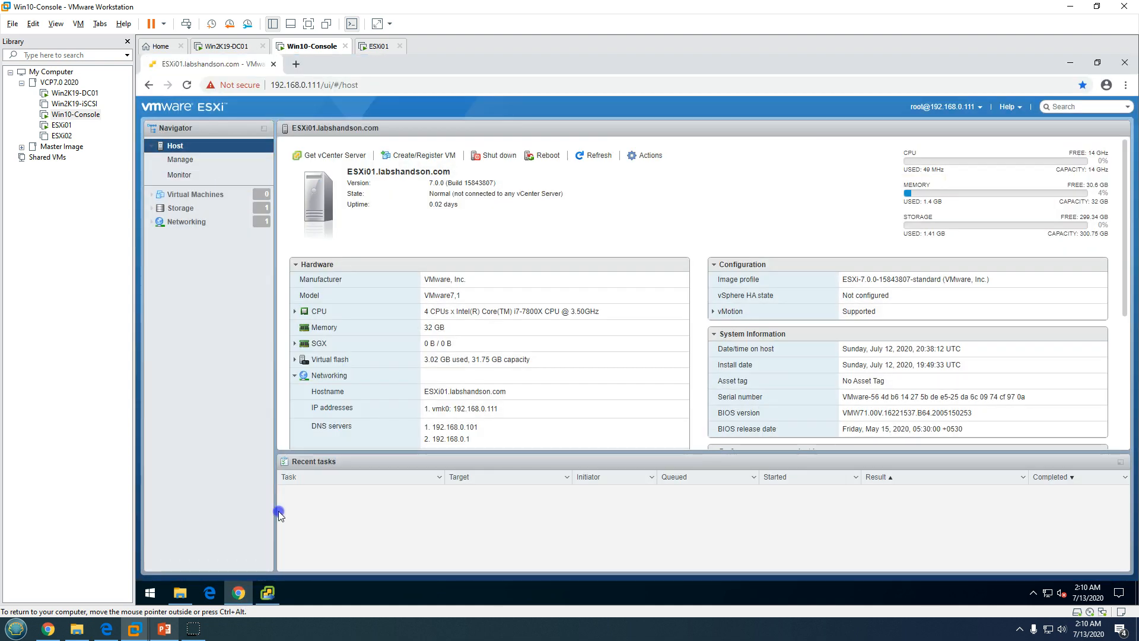
pyautogui.click(275, 597)
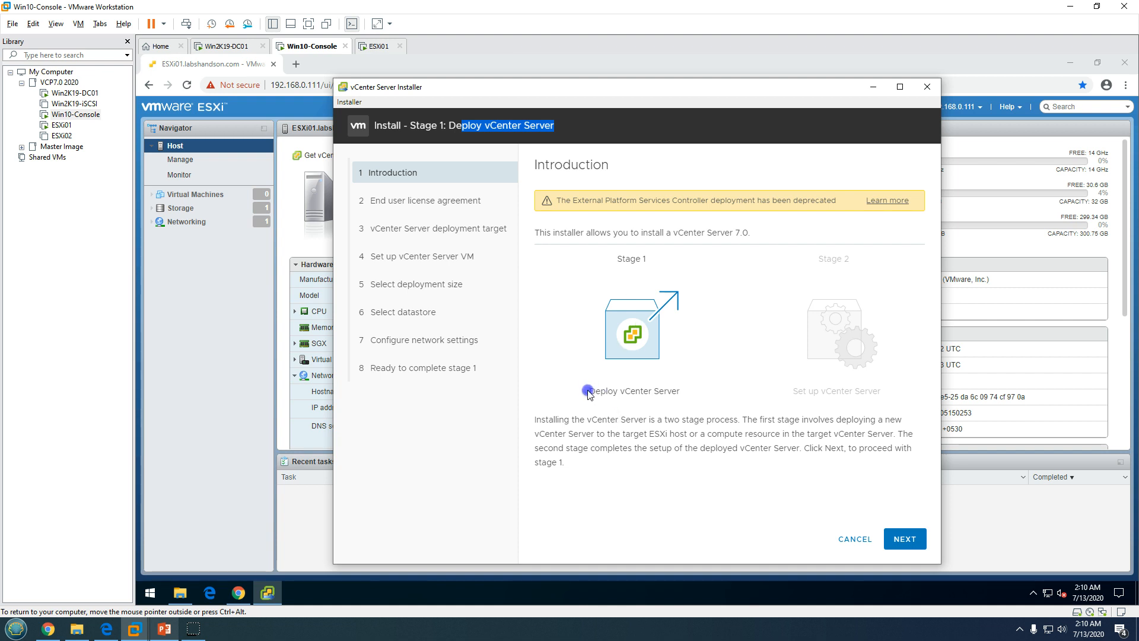
pyautogui.moveTo(587, 393); pyautogui.dragTo(682, 393)
pyautogui.moveTo(797, 392); pyautogui.dragTo(892, 397)
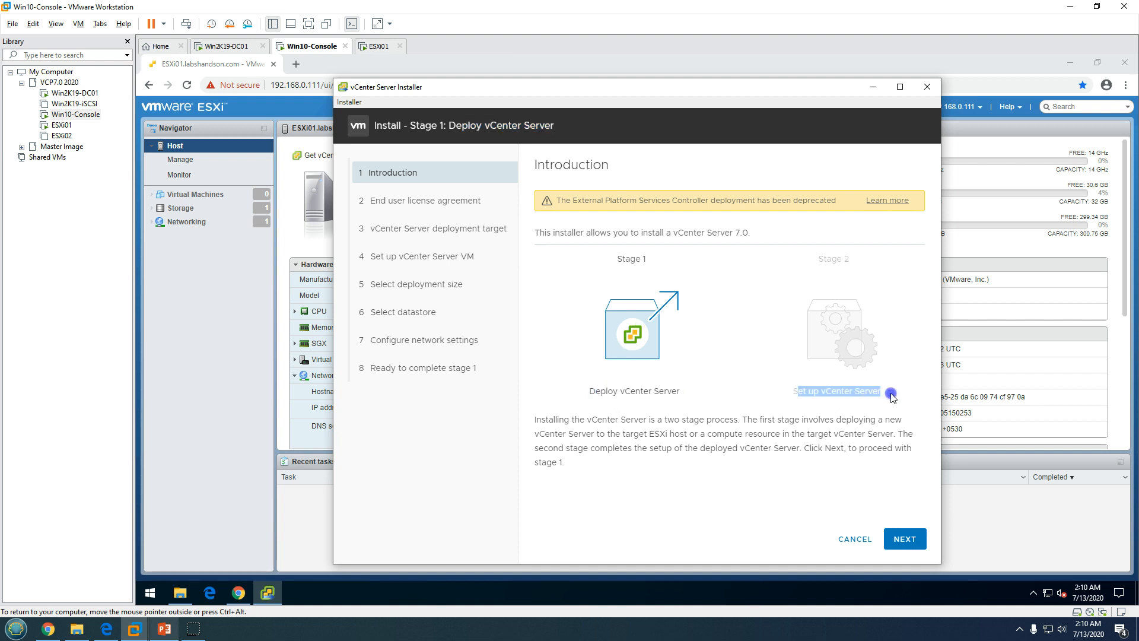
pyautogui.moveTo(587, 394); pyautogui.dragTo(744, 394)
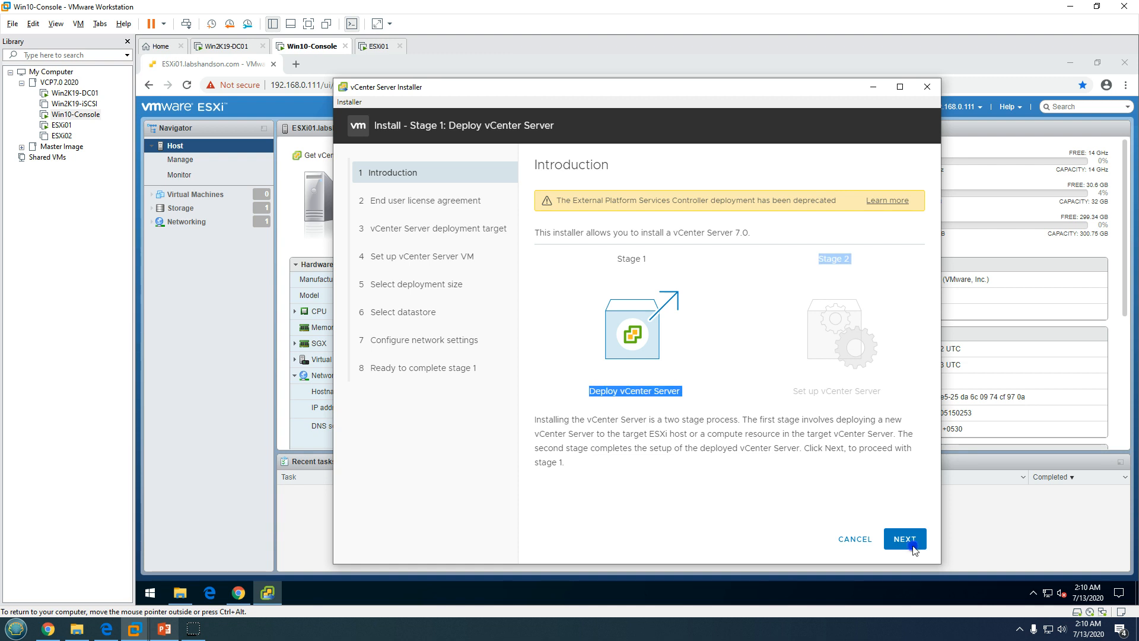
# Accept the license agreement and continue to the vCenter Server deployment target step
pyautogui.click(914, 548)
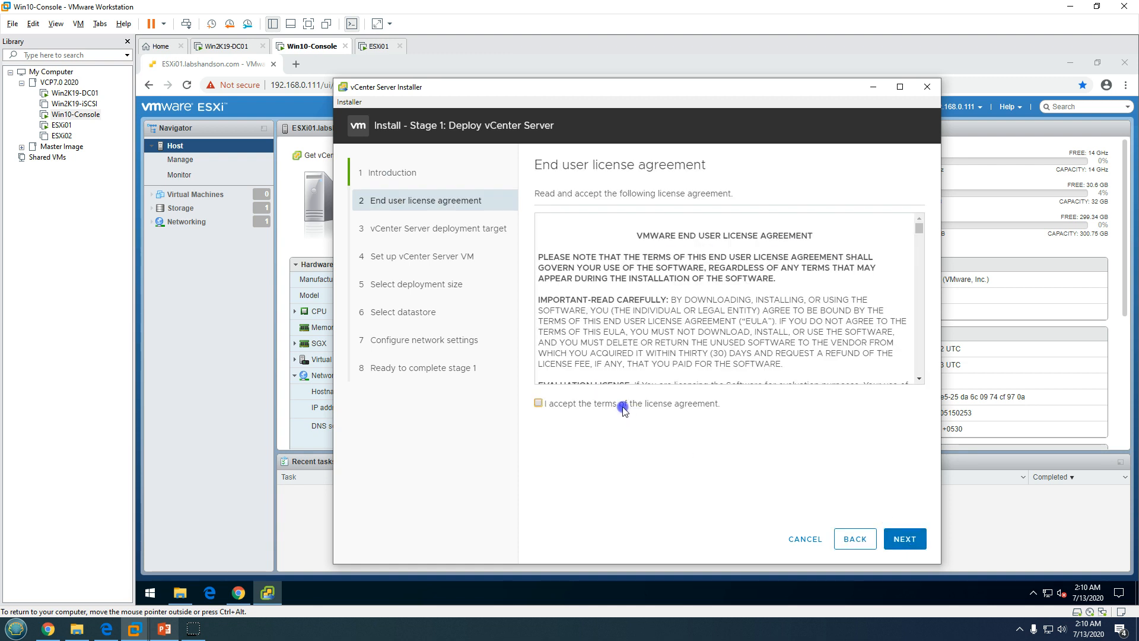
pyautogui.click(613, 402)
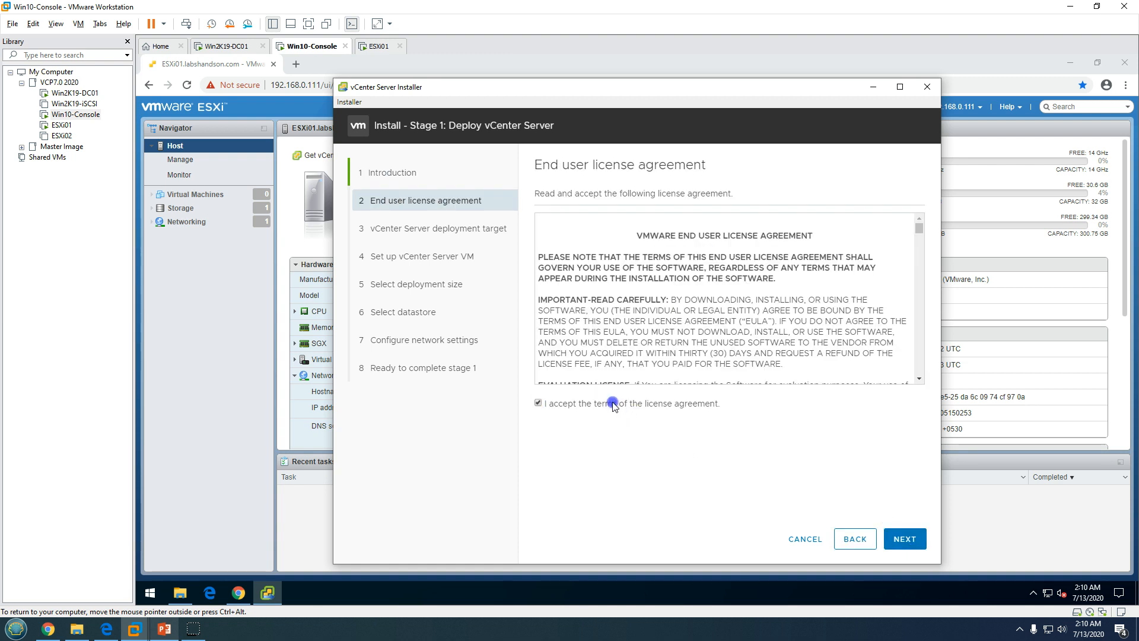
pyautogui.click(905, 538)
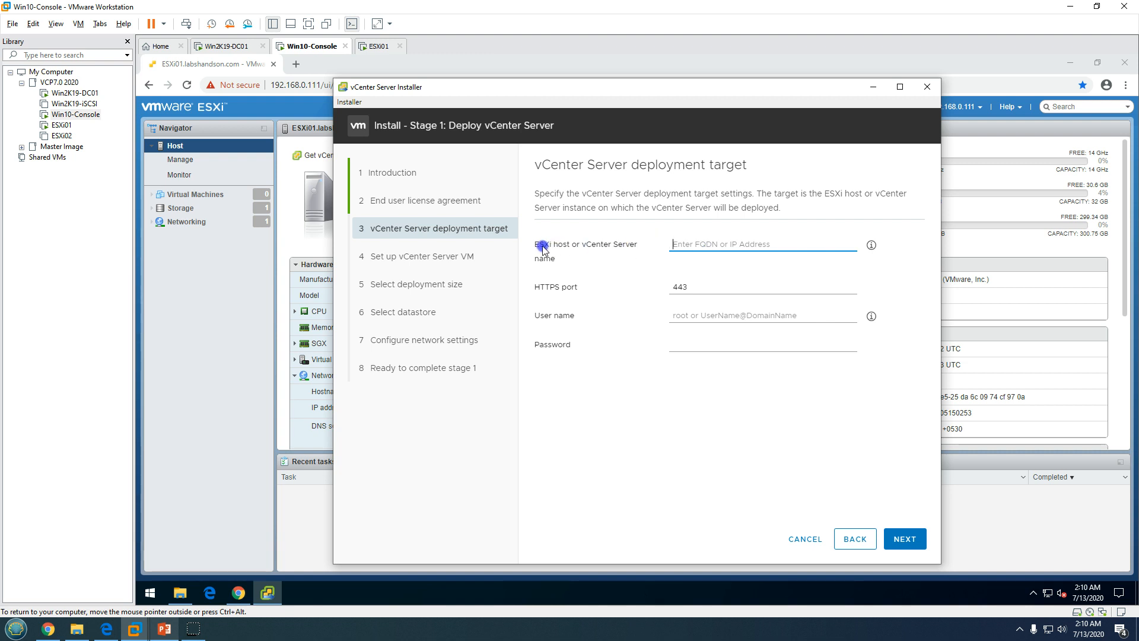
# Target ESXi host 192.168.0.111 on port 443 as root with its password, and trust its certificate
pyautogui.moveTo(539, 245); pyautogui.dragTo(626, 256)
pyautogui.click(734, 239)
pyautogui.write('192.168.0.111')
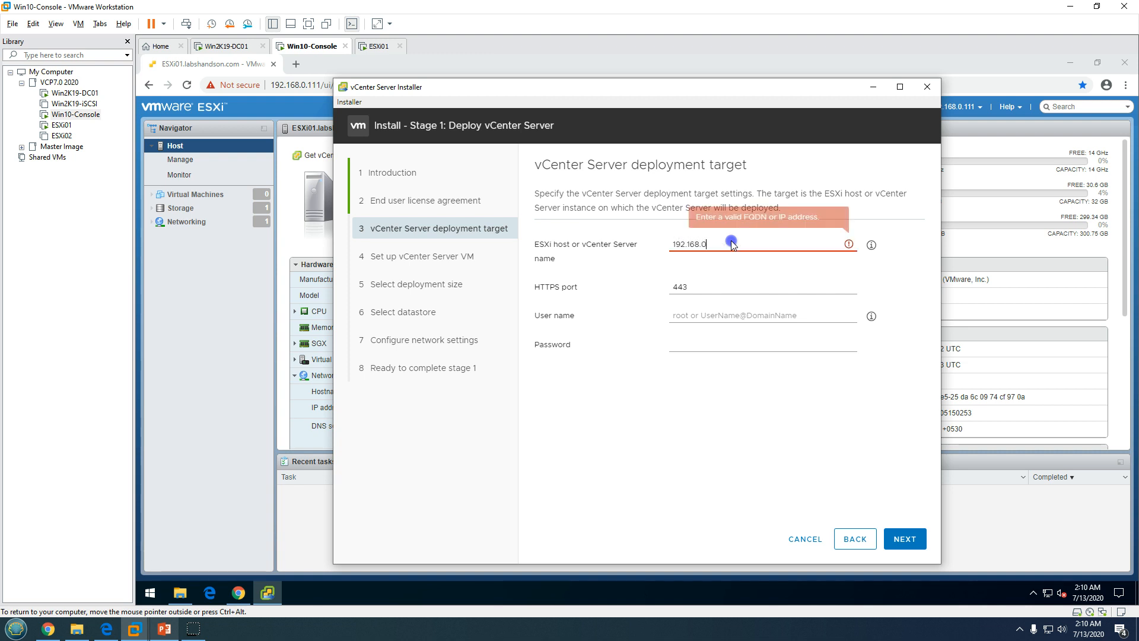
pyautogui.click(704, 315)
pyautogui.write('root')
pyautogui.press('Tab')
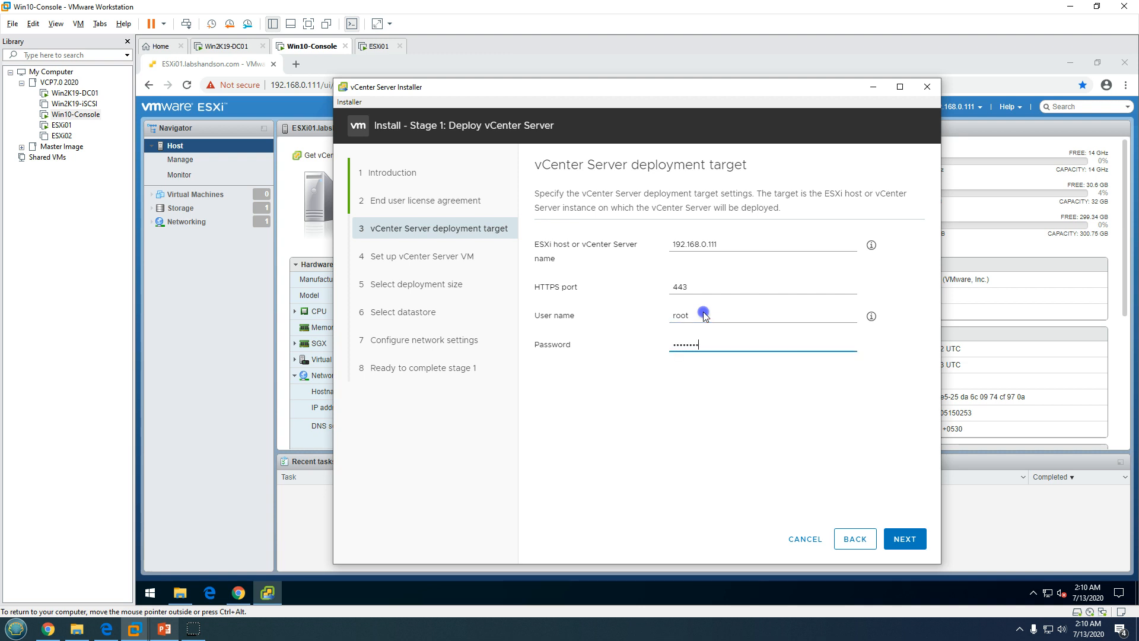
pyautogui.click(907, 538)
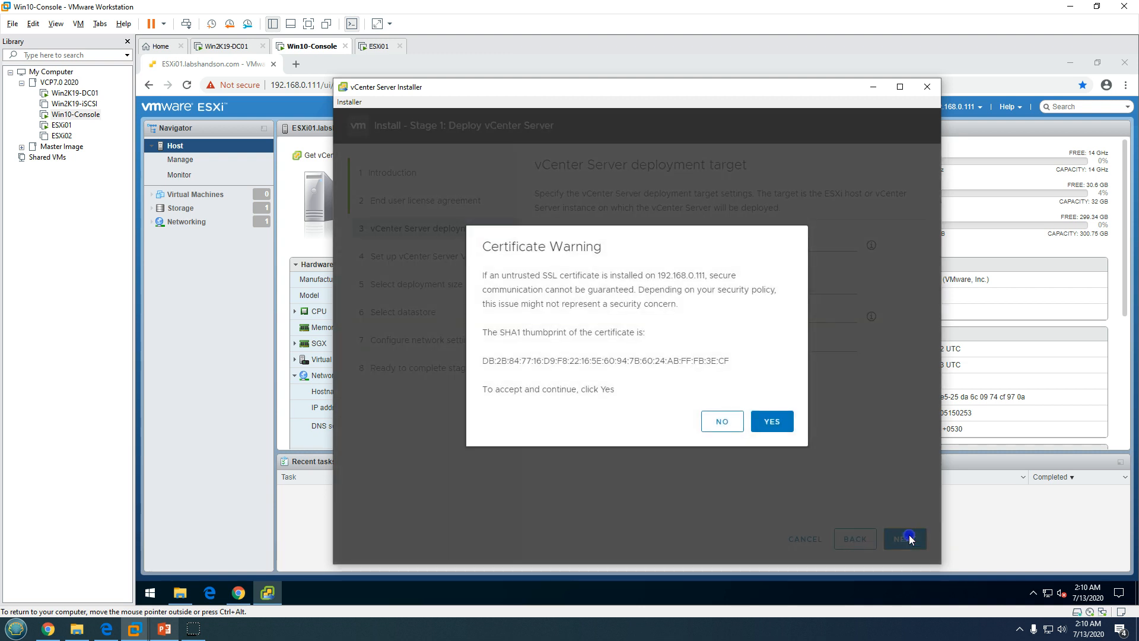
pyautogui.click(770, 423)
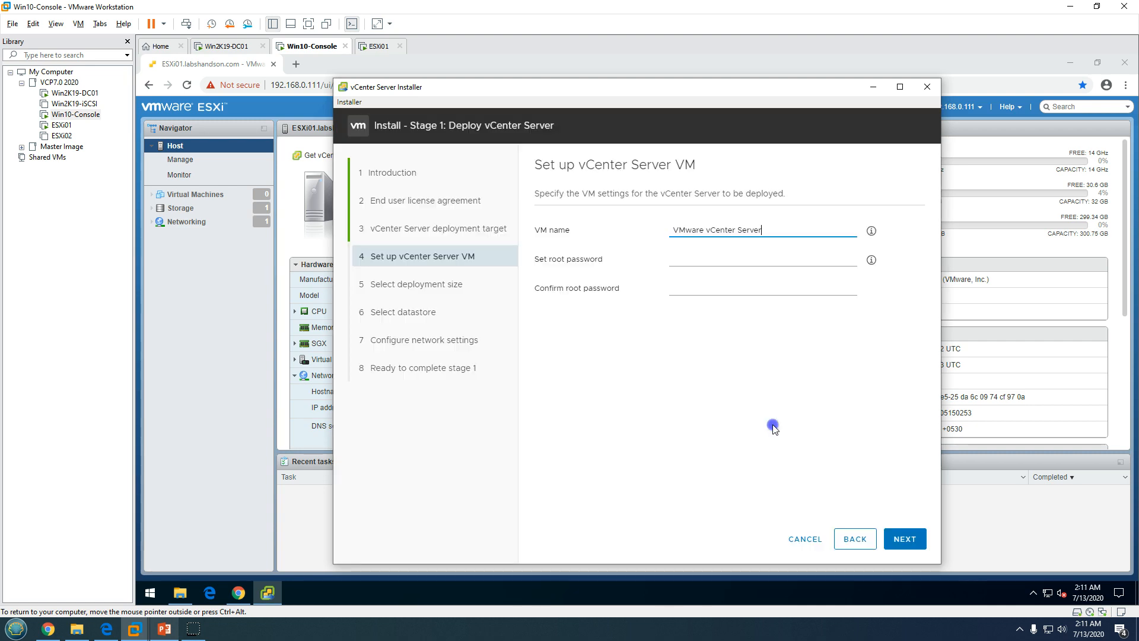
# Name the appliance VM invcsa01 and enter a matching root password in both password fields
pyautogui.moveTo(778, 231); pyautogui.dragTo(647, 231)
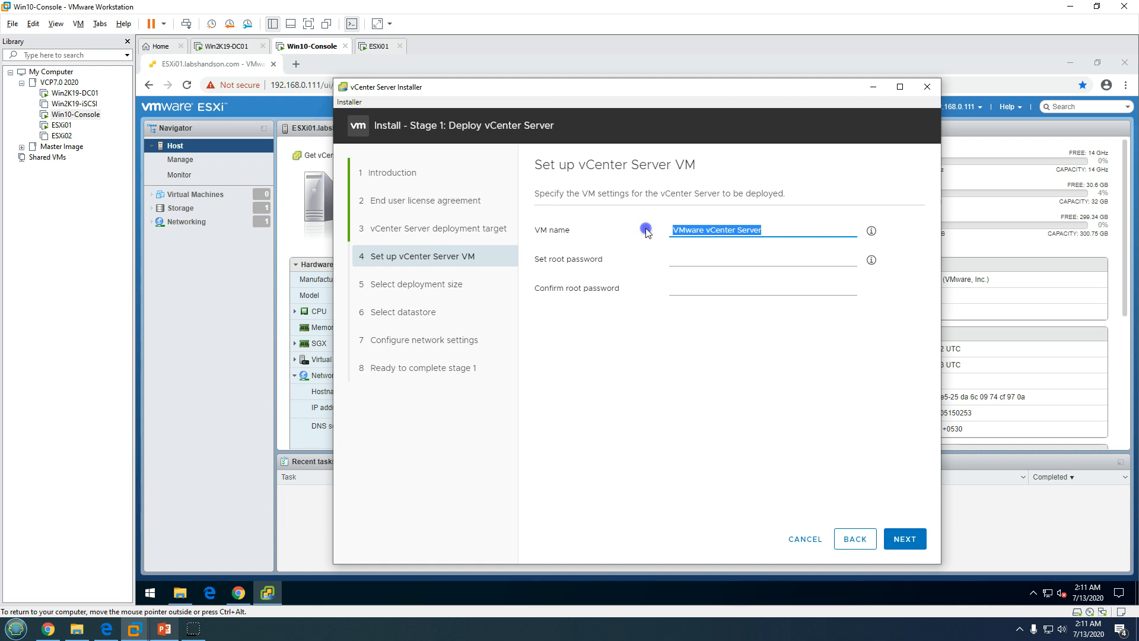
pyautogui.write('invcsa01')
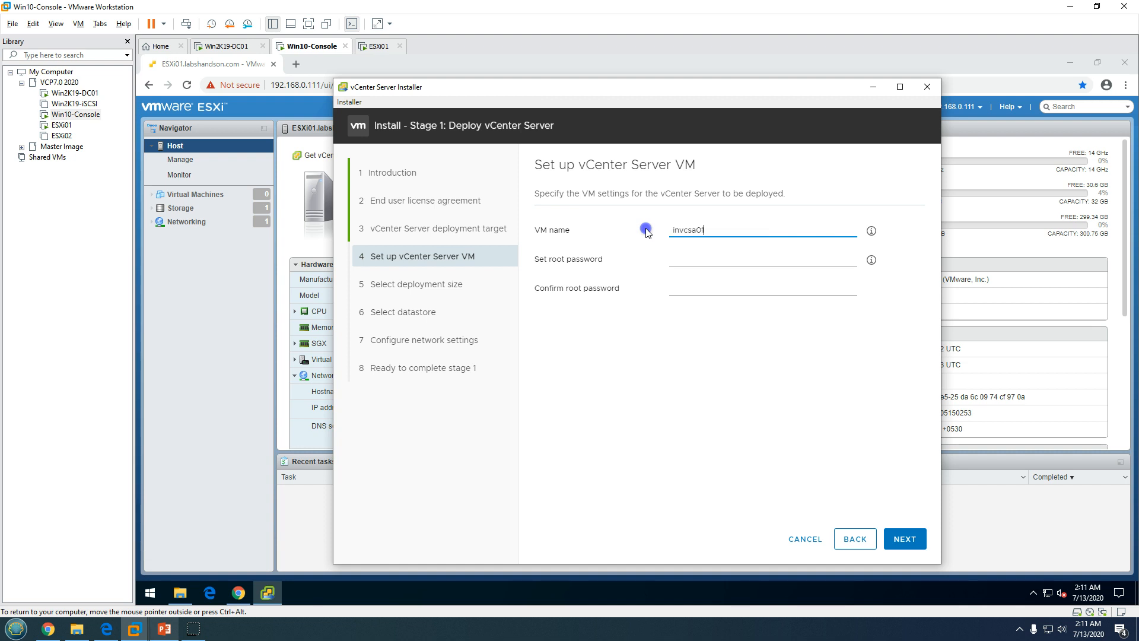
pyautogui.click(685, 261)
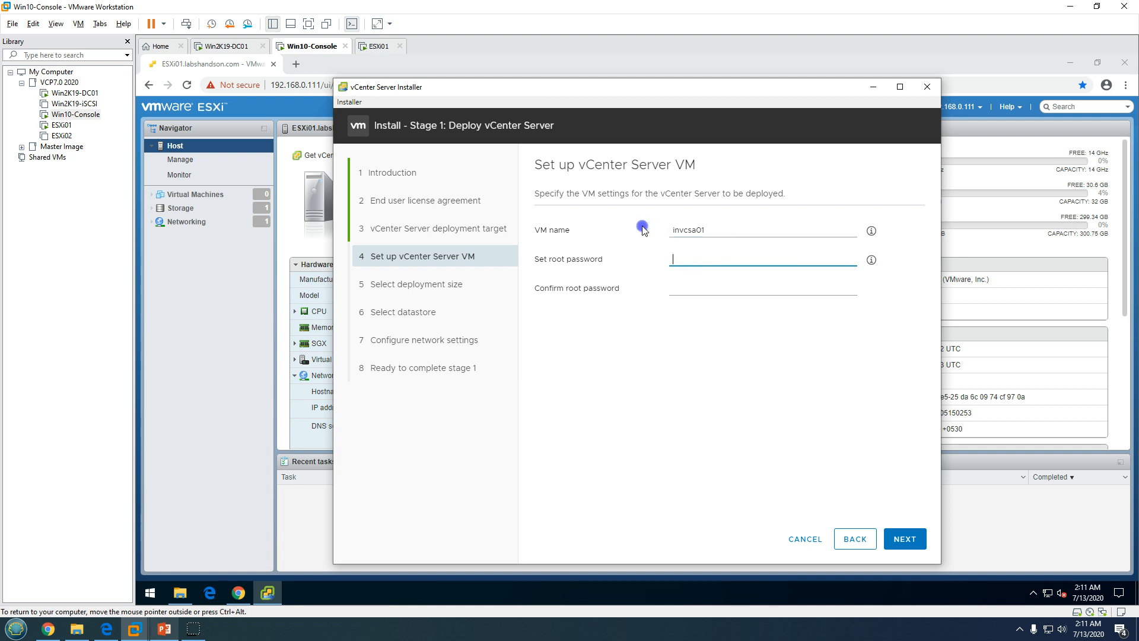
pyautogui.moveTo(585, 171); pyautogui.dragTo(706, 166)
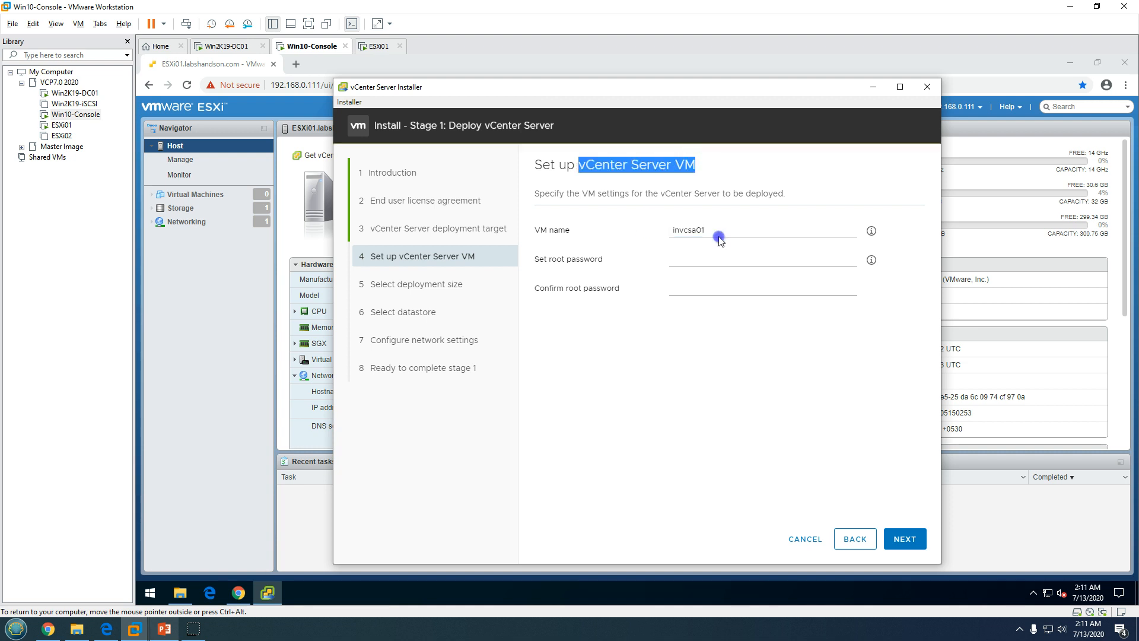
pyautogui.click(720, 259)
pyautogui.write('•••')
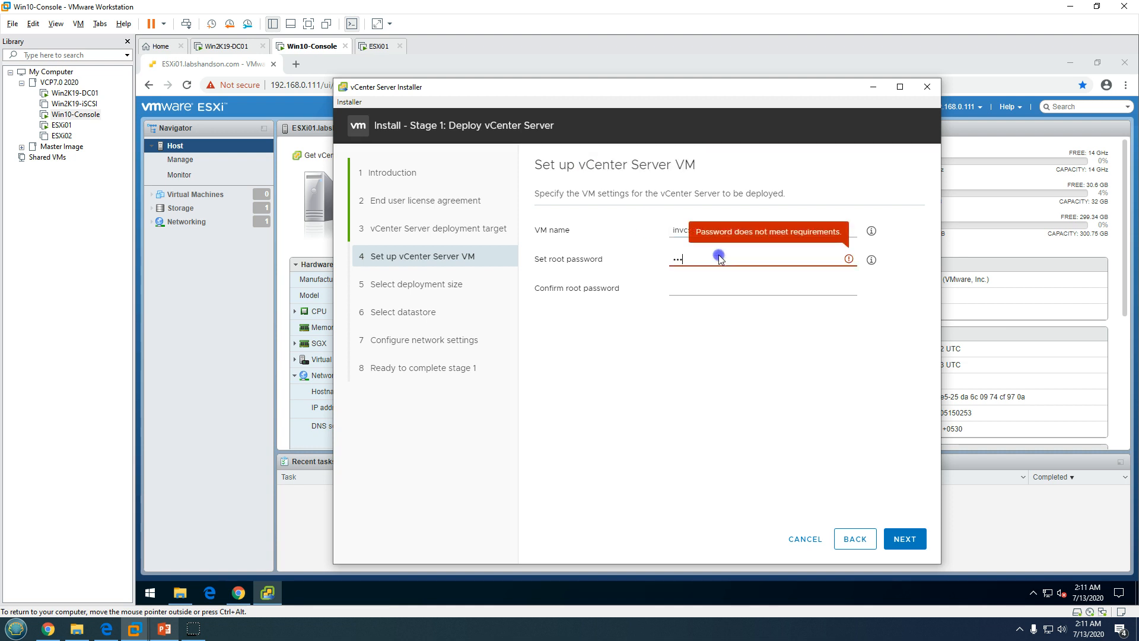
pyautogui.write('•••••')
pyautogui.press('Tab')
pyautogui.write('•••')
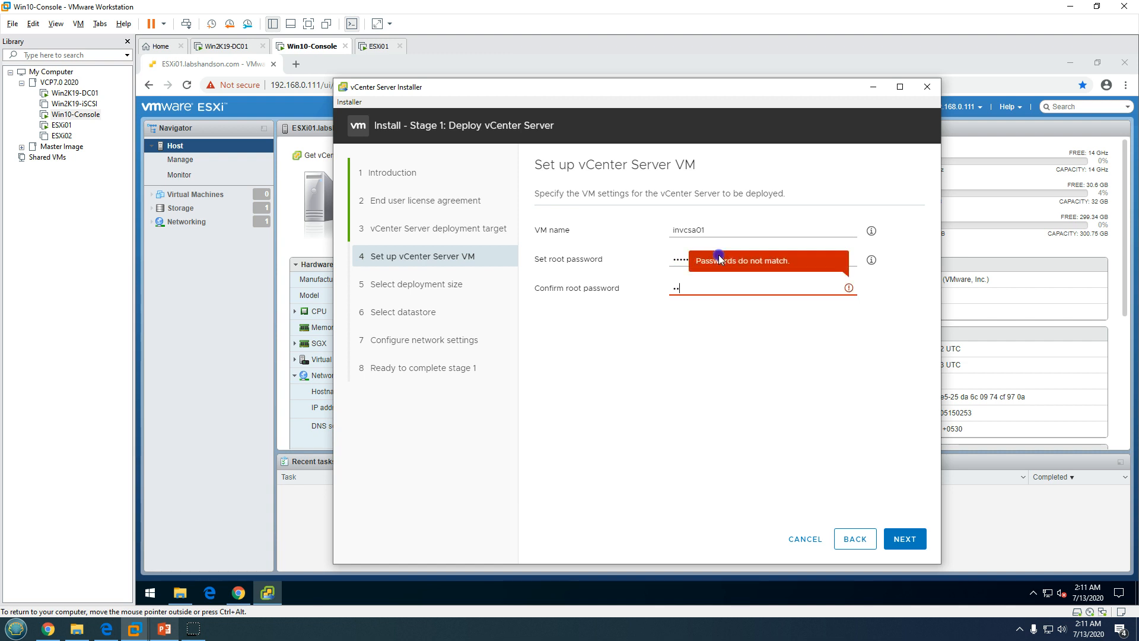
pyautogui.press('BackSpace')
pyautogui.press('BackSpace')
pyautogui.press('BackSpace')
pyautogui.write('••••')
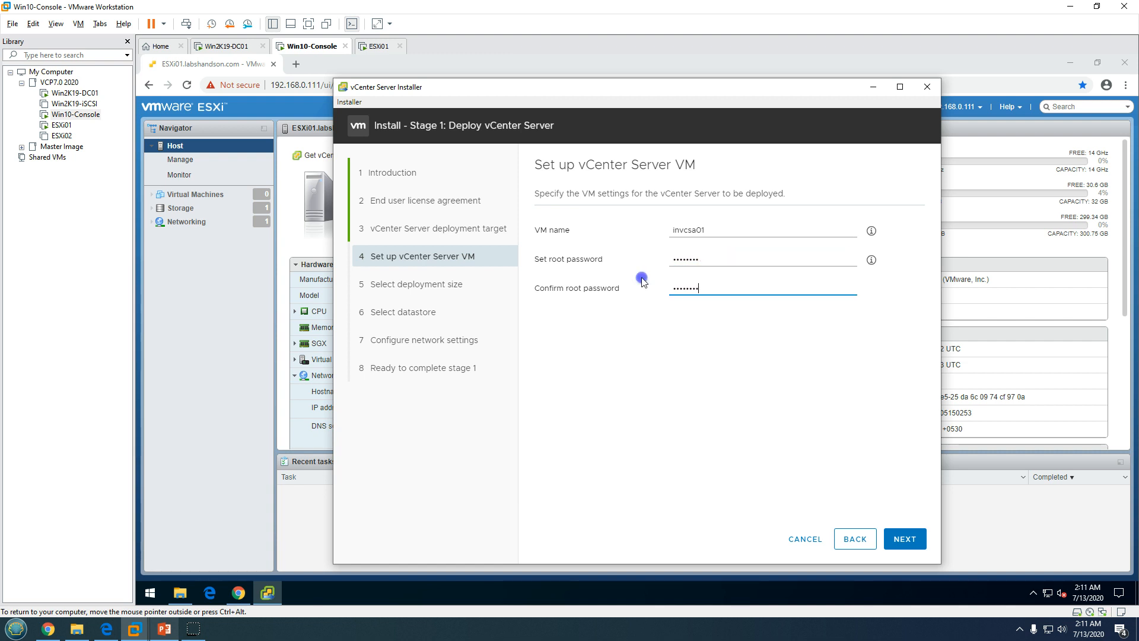
pyautogui.click(900, 541)
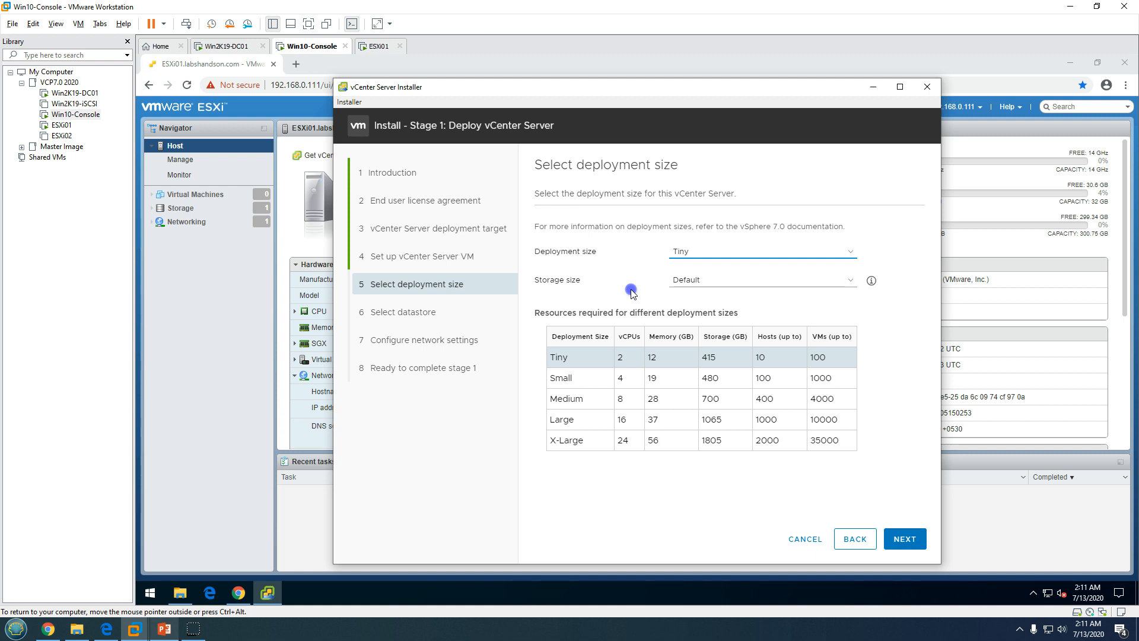
# Keep the Tiny deployment size with the Default storage size
pyautogui.click(733, 281)
pyautogui.click(653, 276)
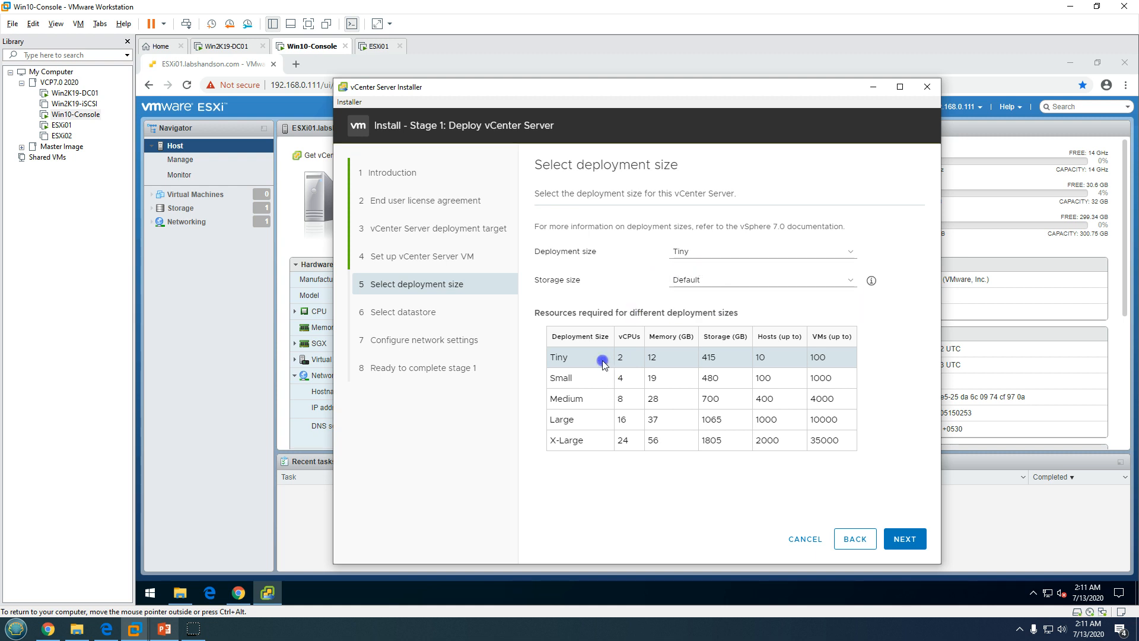
pyautogui.moveTo(602, 359); pyautogui.dragTo(644, 360)
pyautogui.click(648, 360)
pyautogui.doubleClick(703, 359)
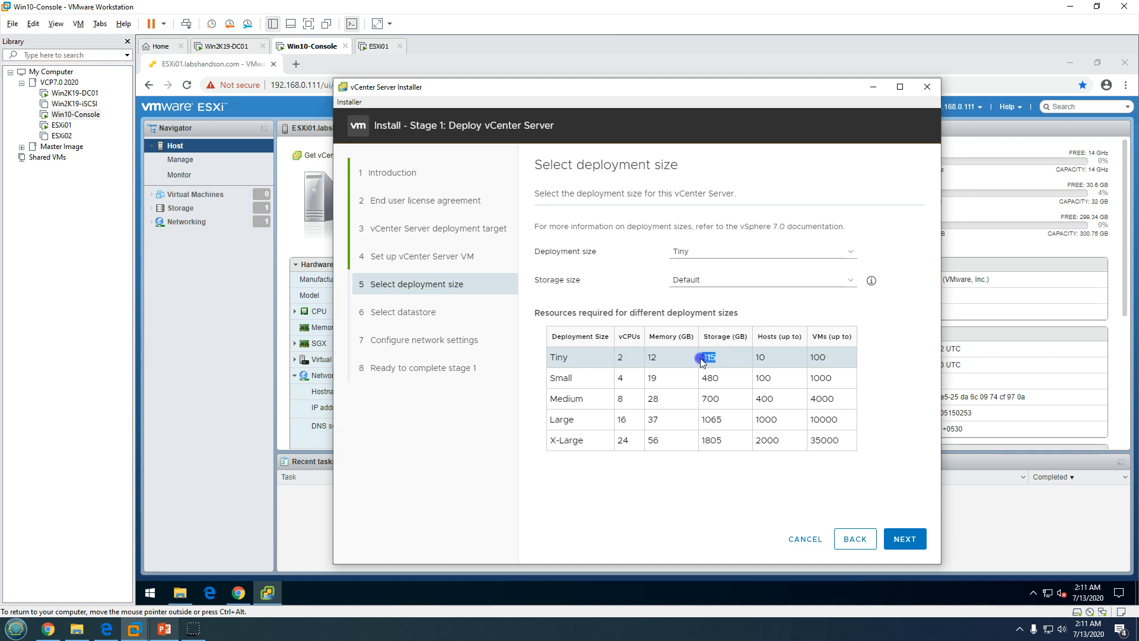
pyautogui.click(774, 363)
pyautogui.doubleClick(772, 359)
pyautogui.click(903, 540)
# Place the appliance on the Local-Disk datastore with Thin Disk Mode enabled
pyautogui.click(910, 532)
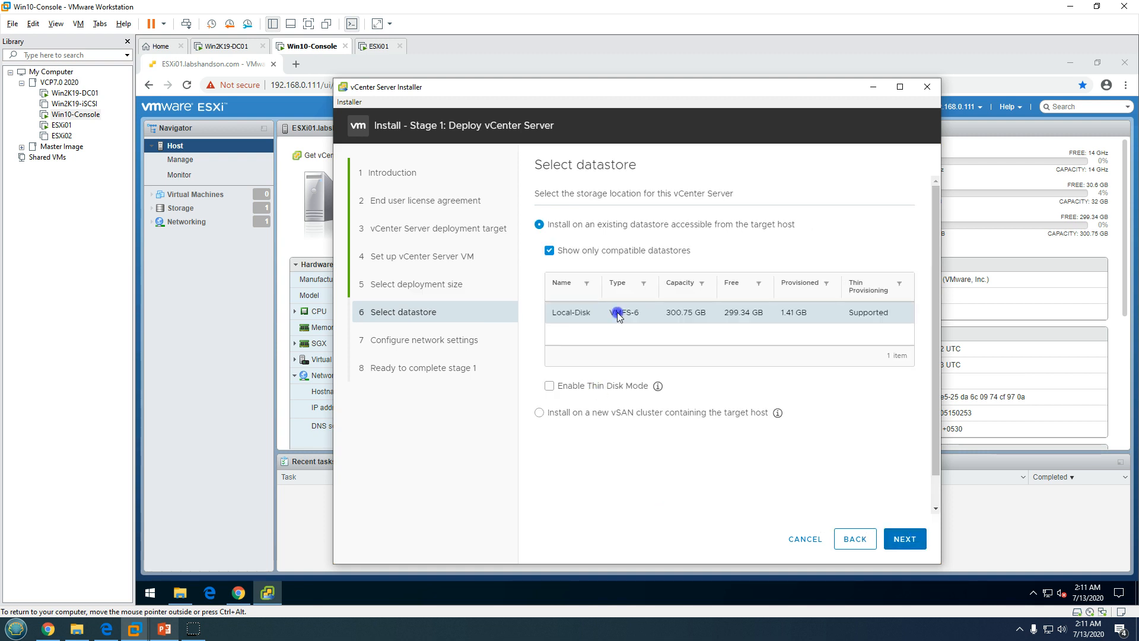
pyautogui.click(550, 387)
pyautogui.click(594, 314)
# Keep VM Network as the appliance network after checking the host's port groups
pyautogui.press('Return')
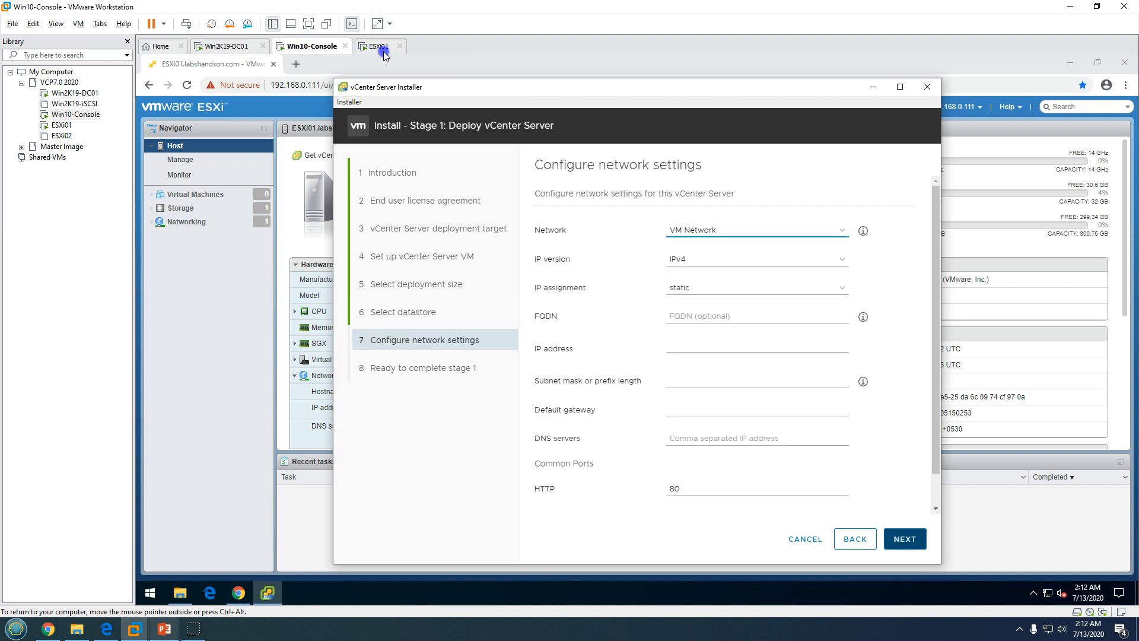
pyautogui.hotkey('alt', 'Down')
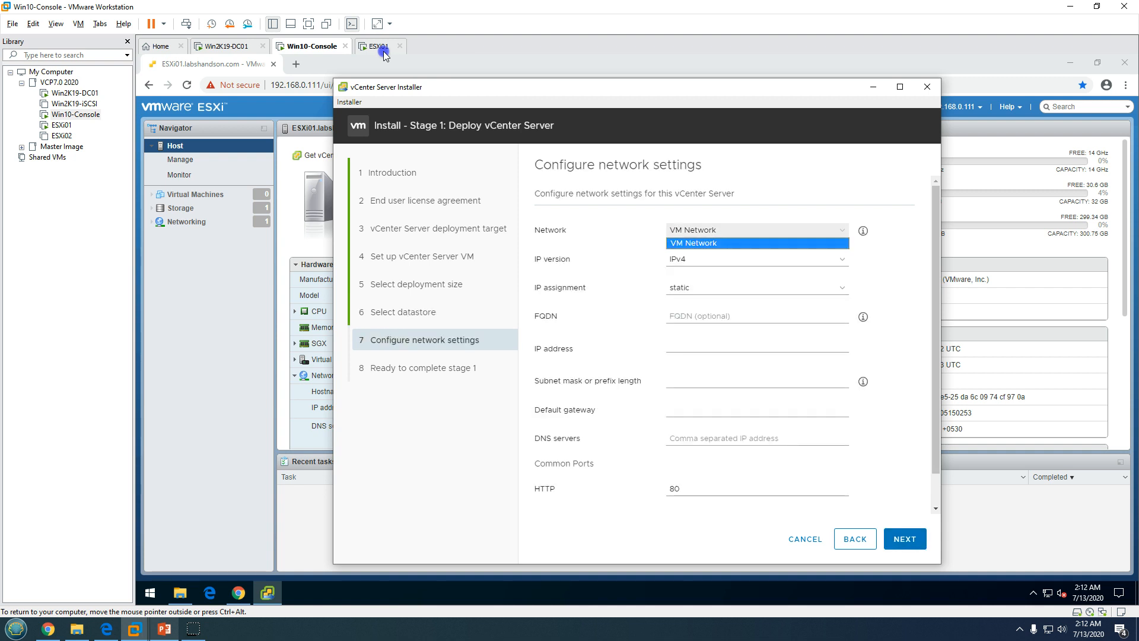
pyautogui.click(703, 243)
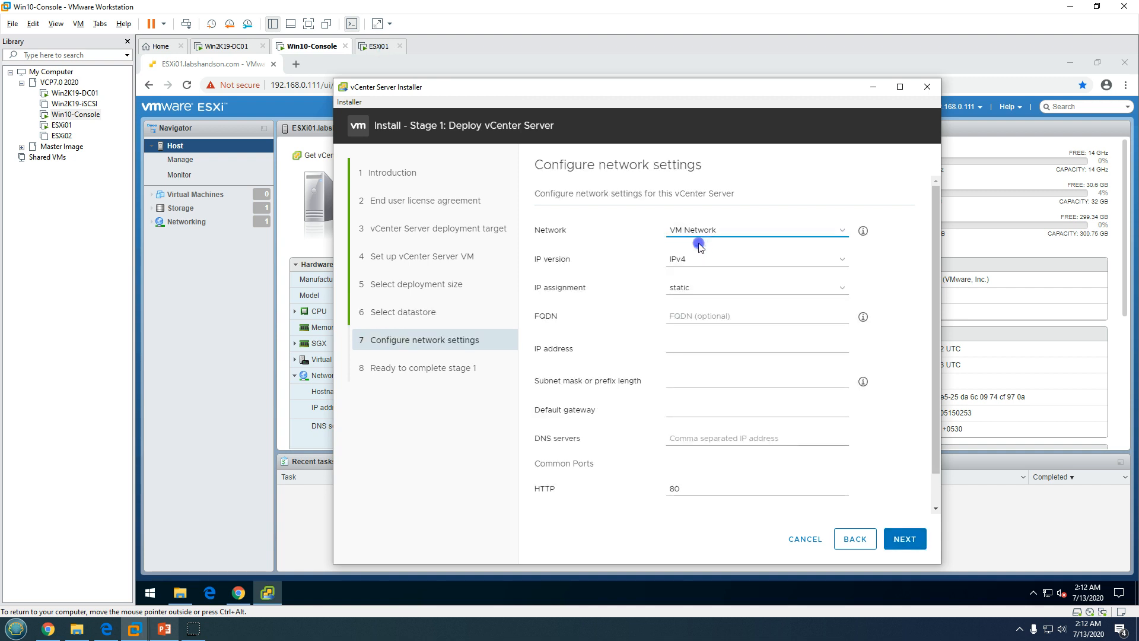
pyautogui.click(204, 368)
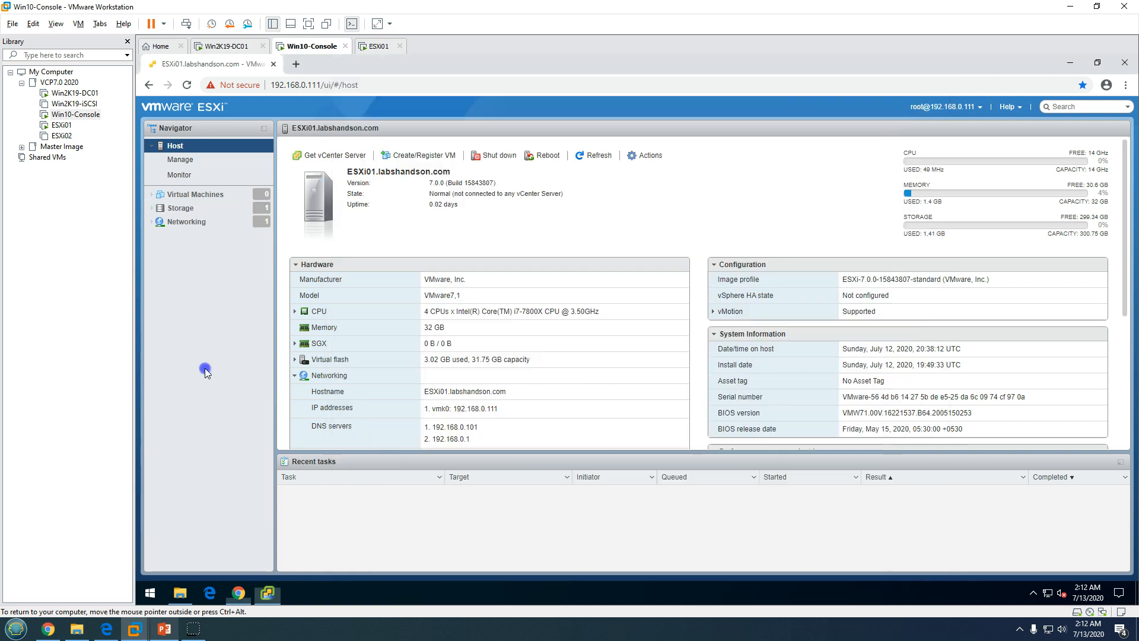
pyautogui.click(205, 223)
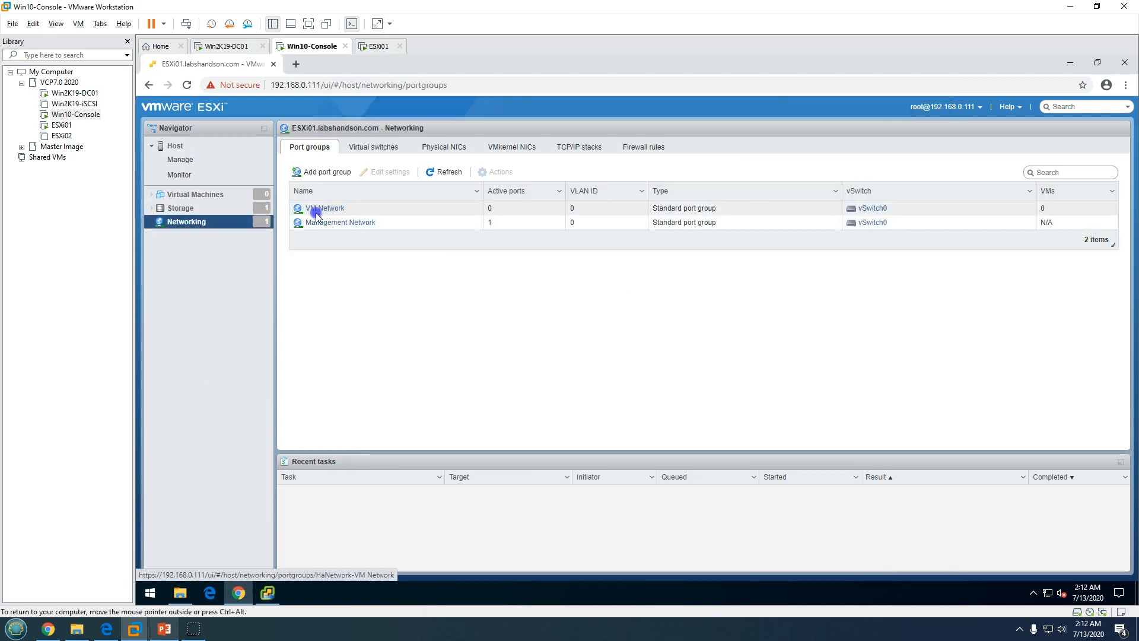
pyautogui.click(279, 589)
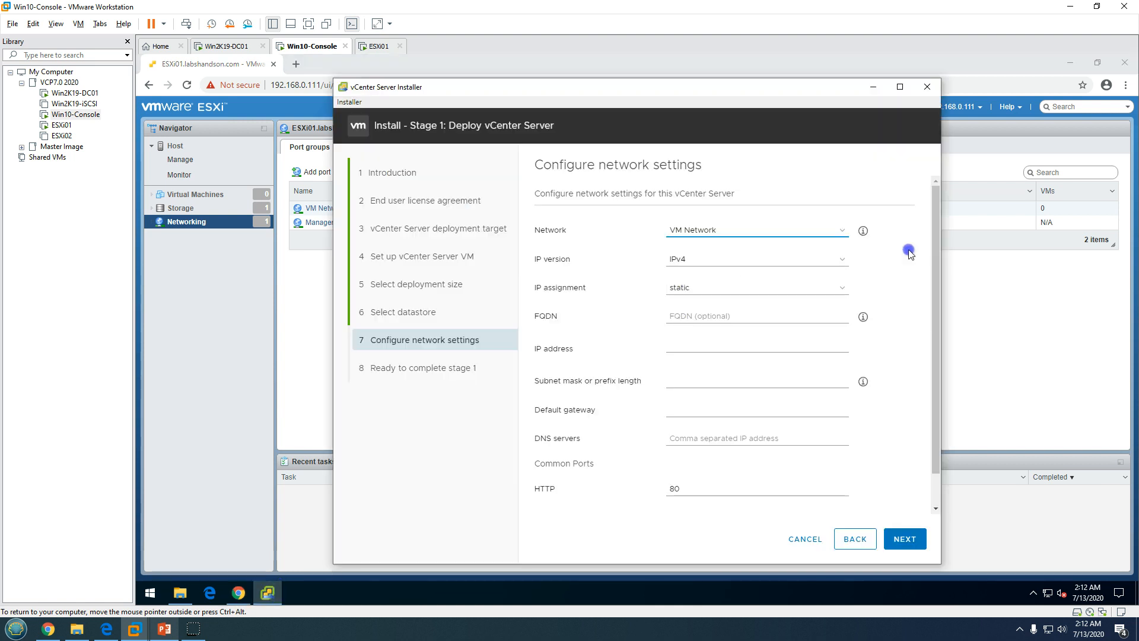
pyautogui.click(934, 254)
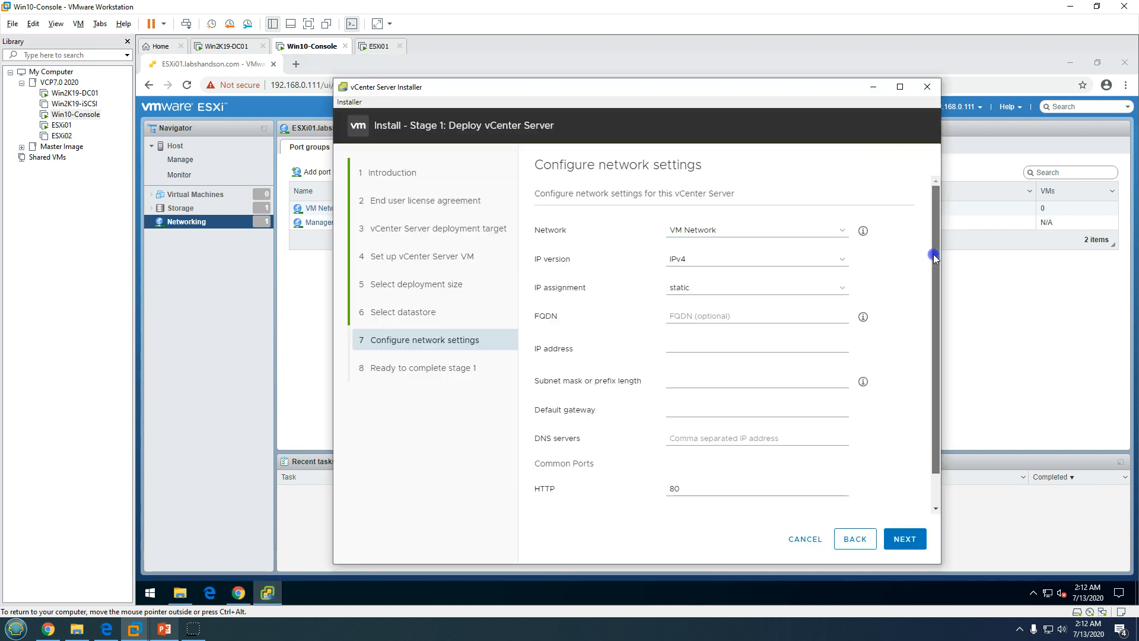
pyautogui.moveTo(934, 254); pyautogui.dragTo(937, 269)
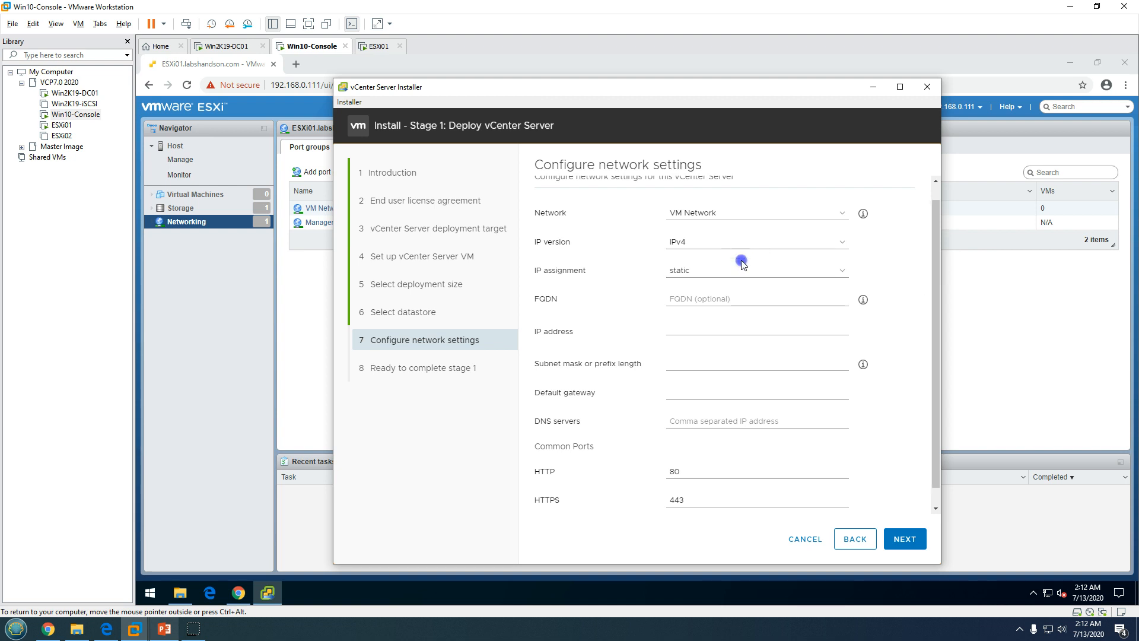
# Use static IP with FQDN invcsa01.labshandson.com, IP 192.168.0.103 and subnet mask 255.255.255.0
pyautogui.click(720, 272)
pyautogui.click(719, 279)
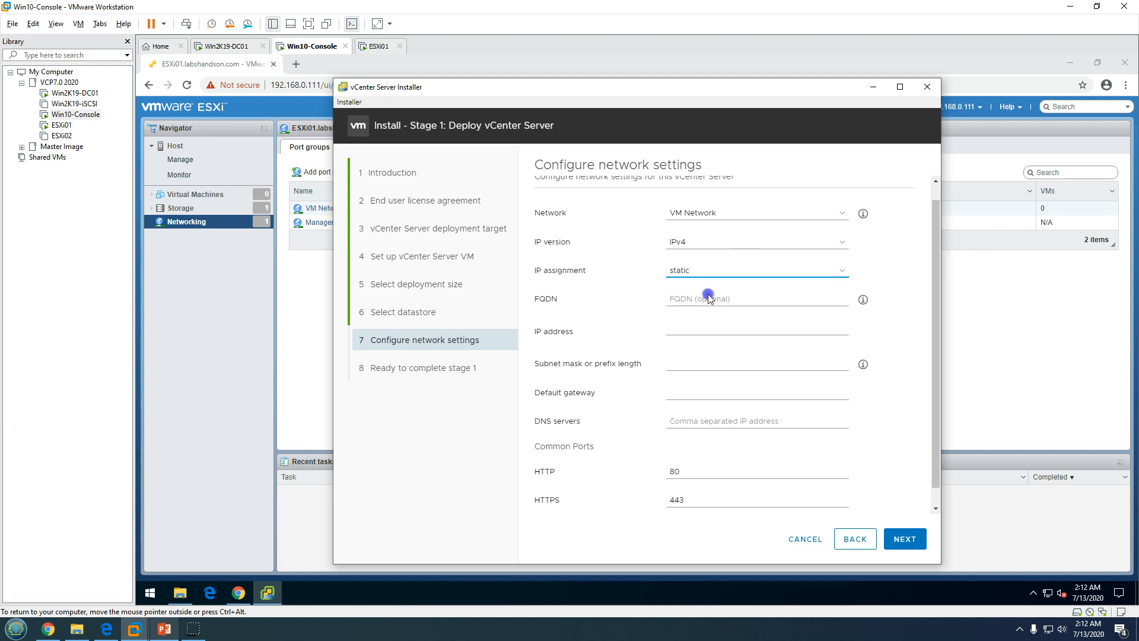
pyautogui.click(706, 298)
pyautogui.write('invcsa')
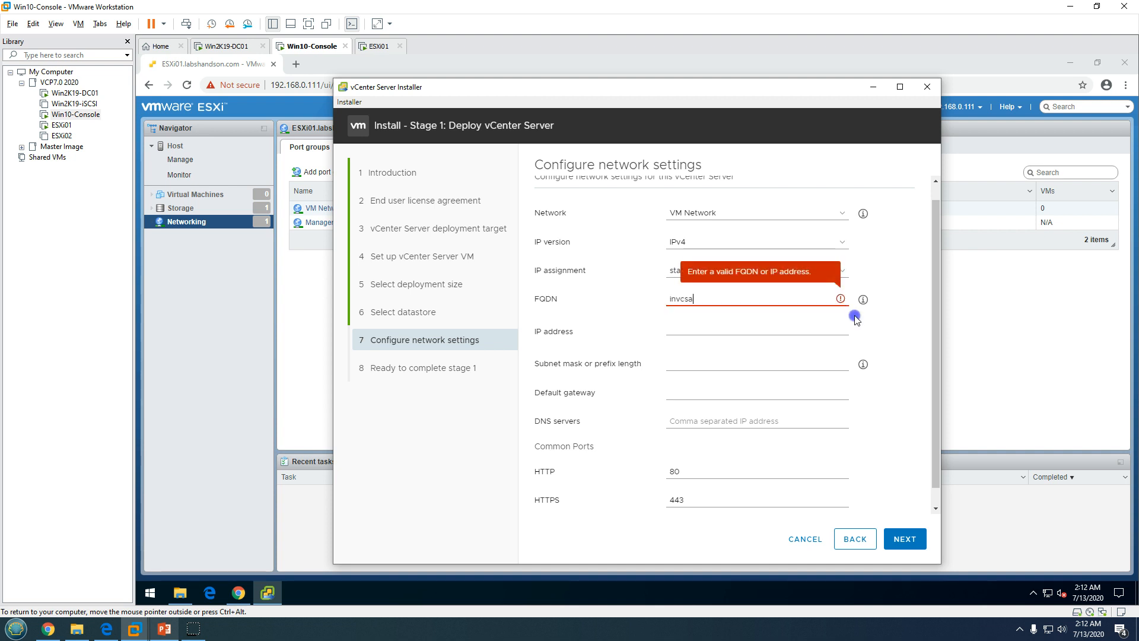
pyautogui.write('01.labs')
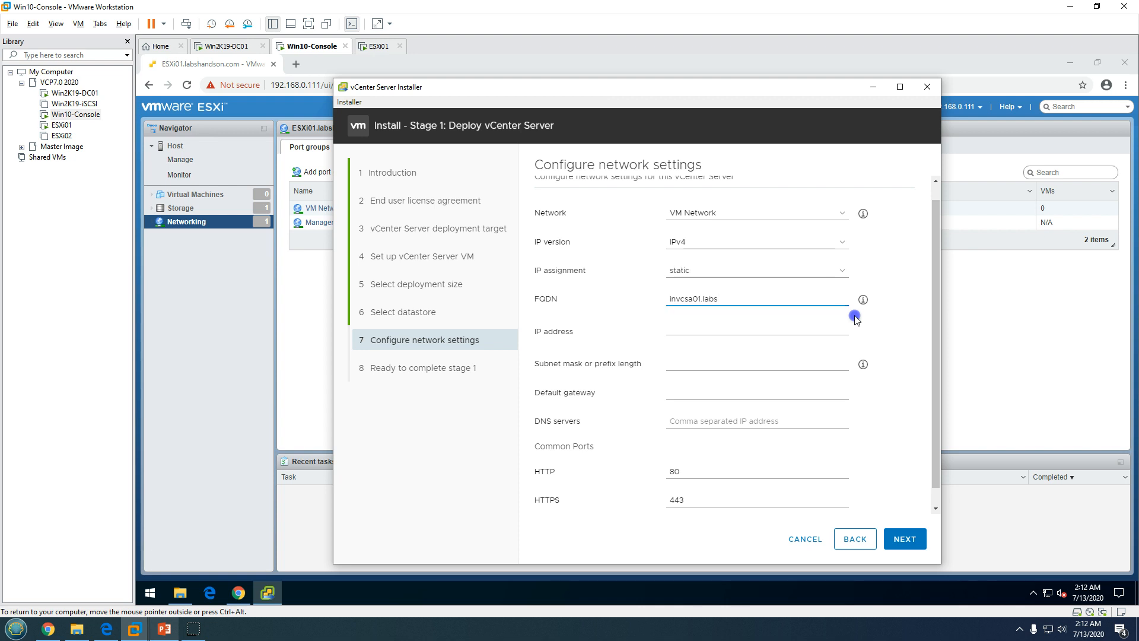
pyautogui.write('handson.com')
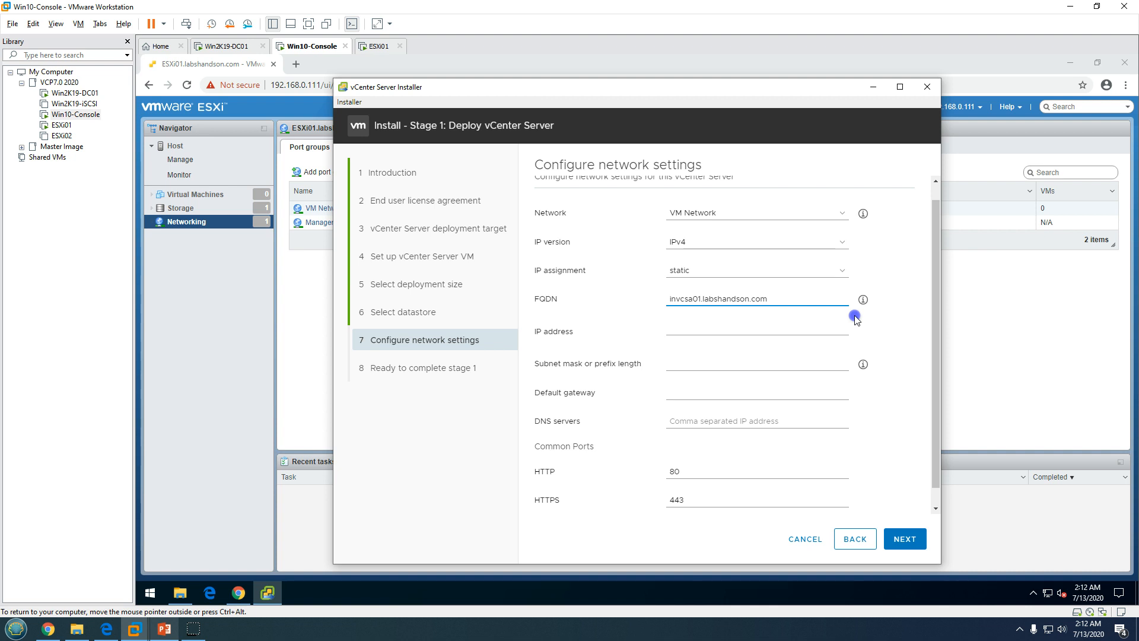
pyautogui.click(849, 326)
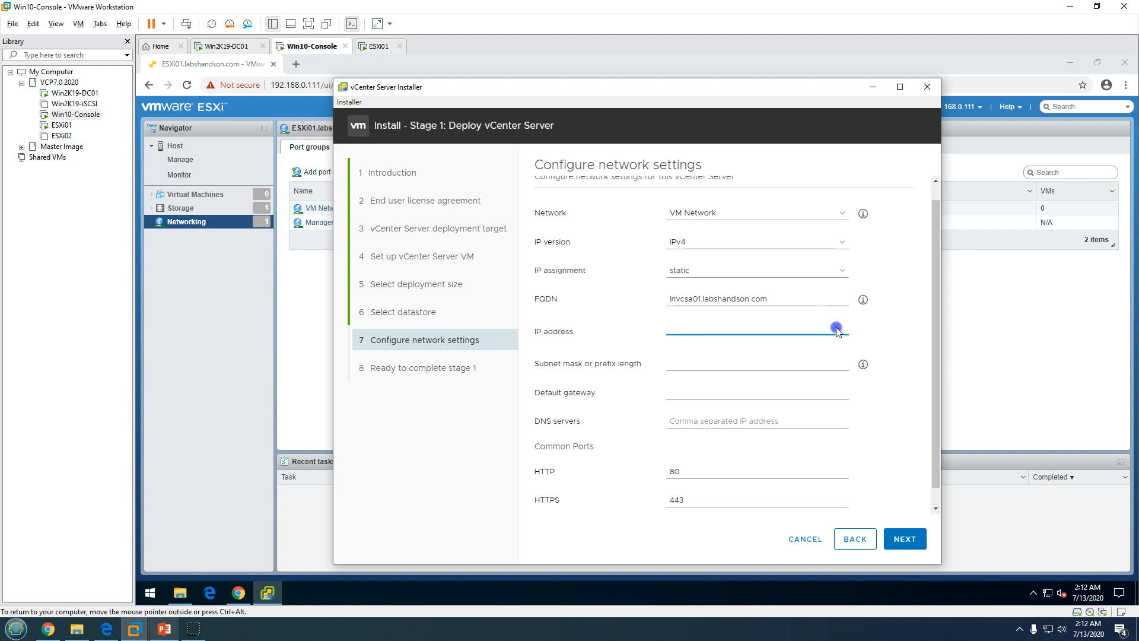
pyautogui.write('192.168.0')
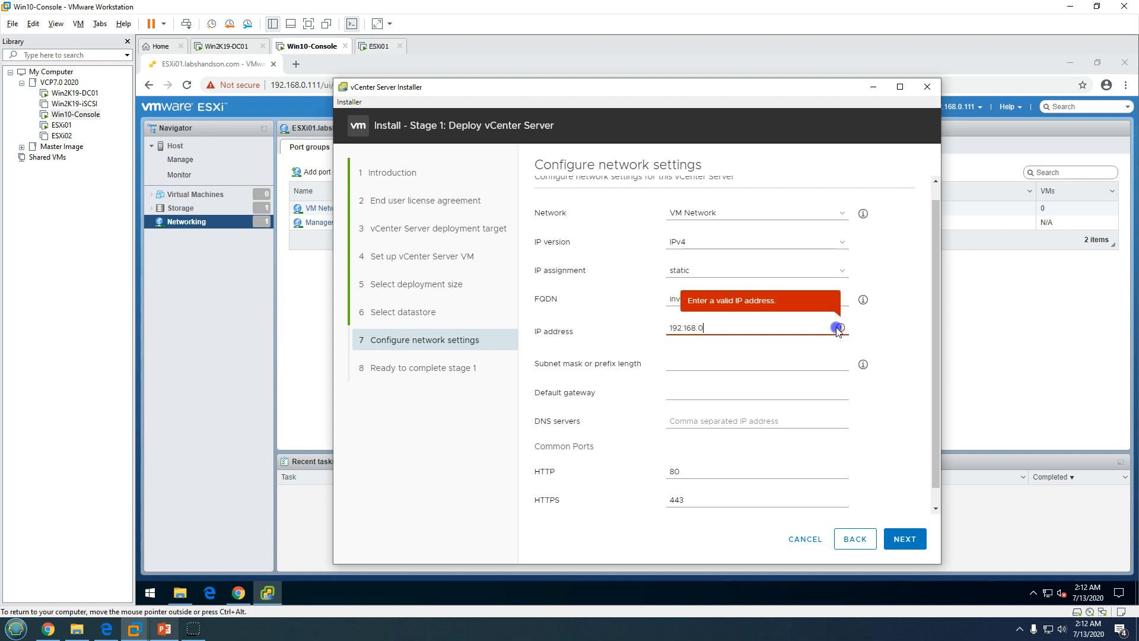
pyautogui.write('.103')
pyautogui.press('Tab')
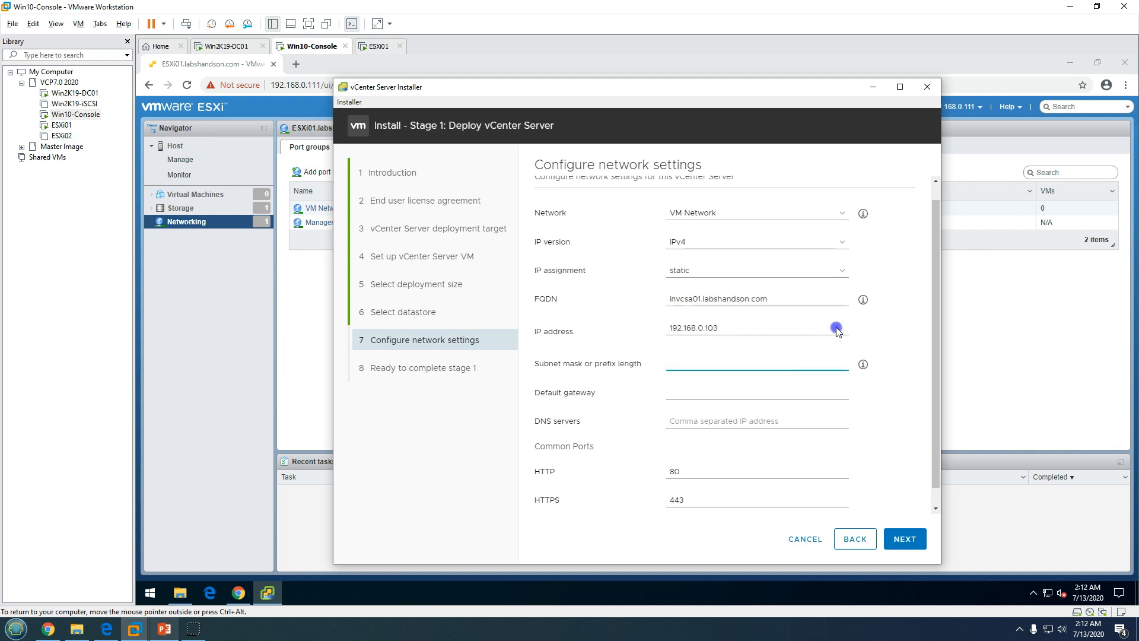
pyautogui.write('255.255.')
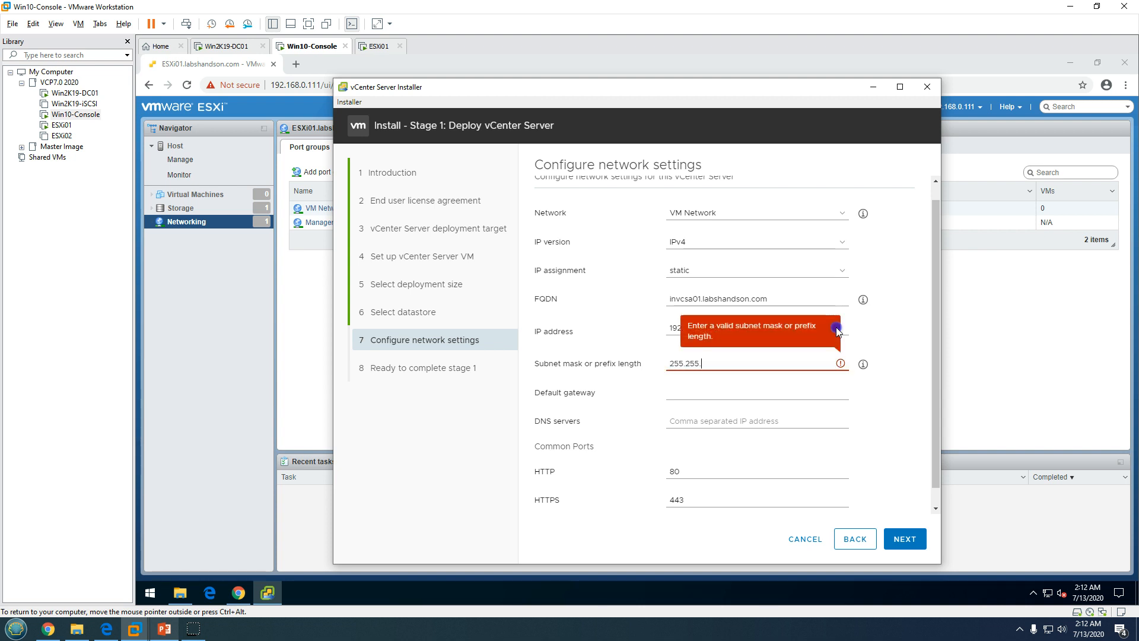
pyautogui.write('255.0')
# Set gateway 192.168.0.1 and DNS servers 192.168.0.101,192.168.0.1
pyautogui.press('Tab')
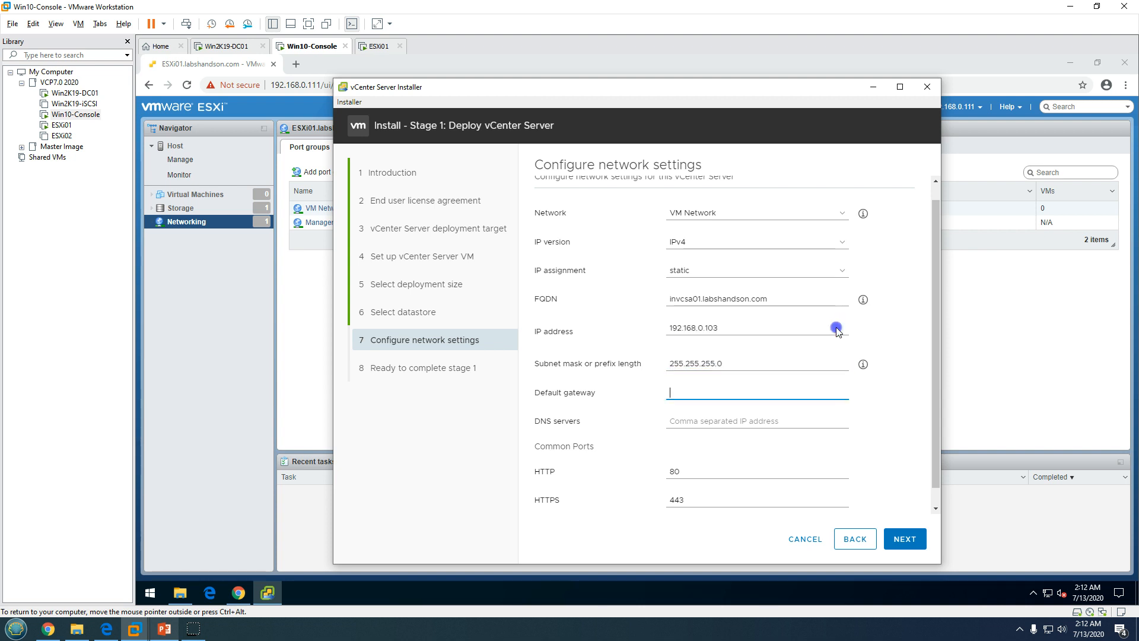
pyautogui.write('192.168')
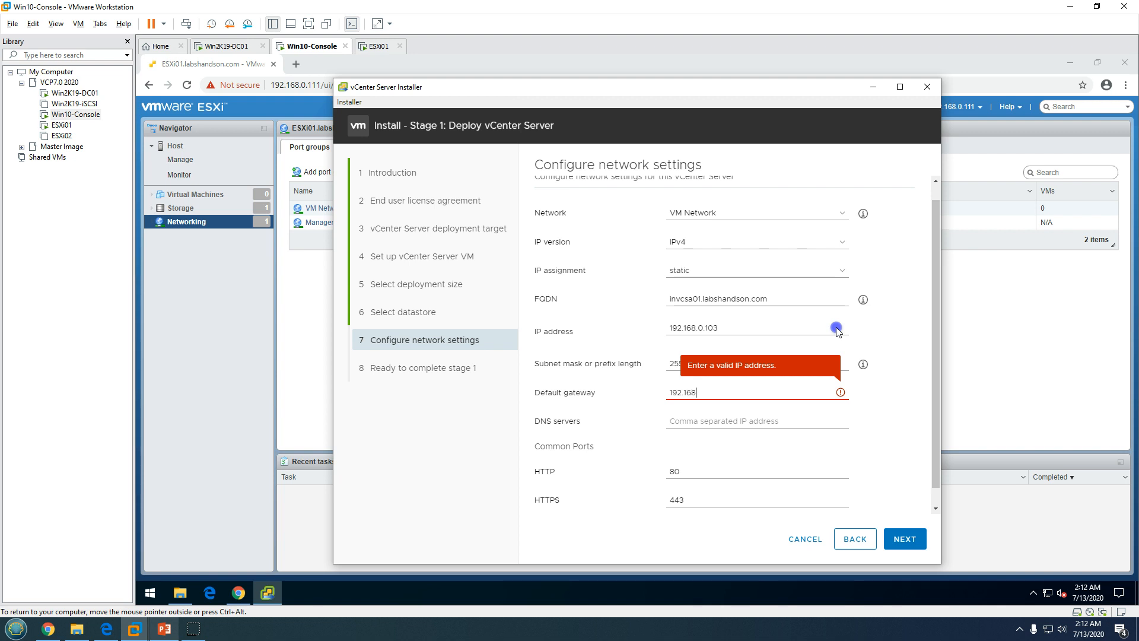
pyautogui.write('.0.1')
pyautogui.press('Tab')
pyautogui.write('19')
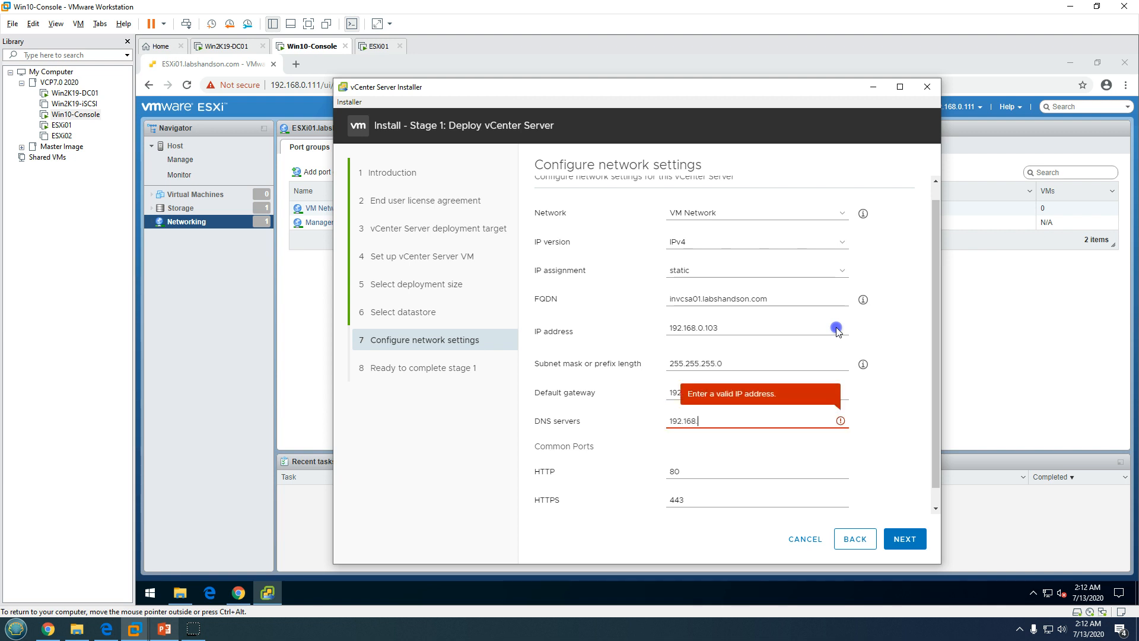
pyautogui.write('2.168.0.101')
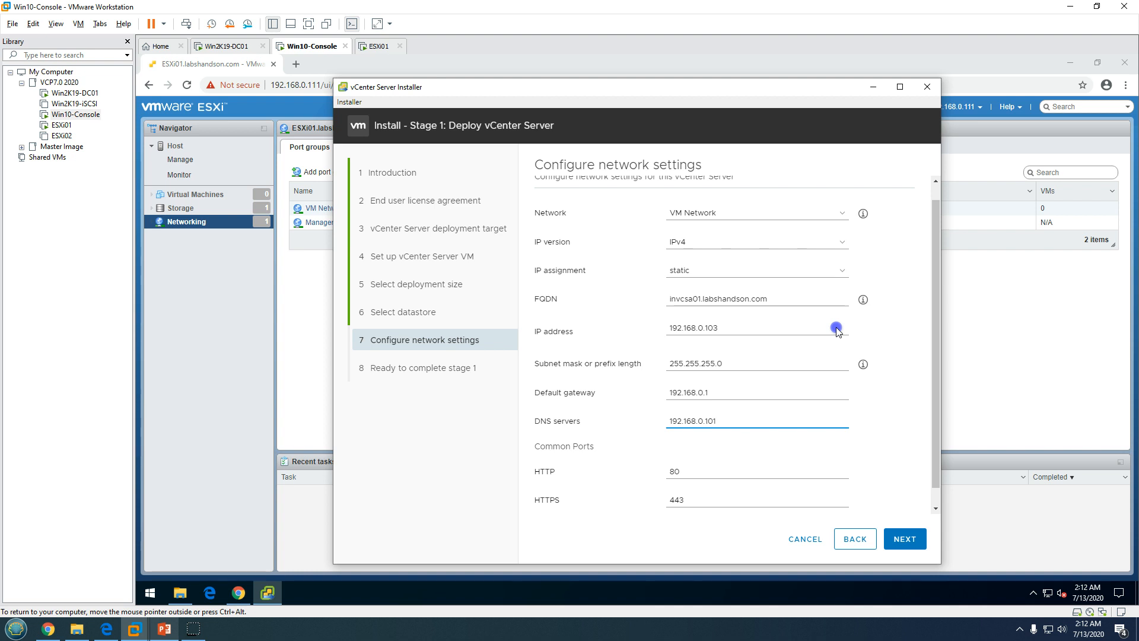
pyautogui.write(',')
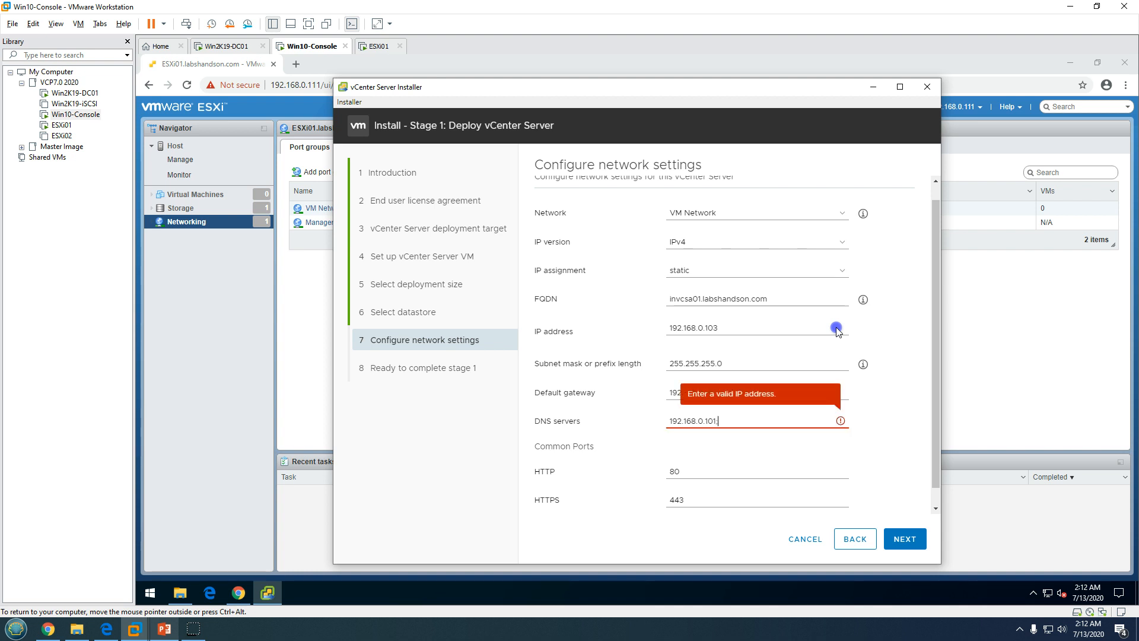
pyautogui.press('BackSpace')
pyautogui.write(',192.168.0.1')
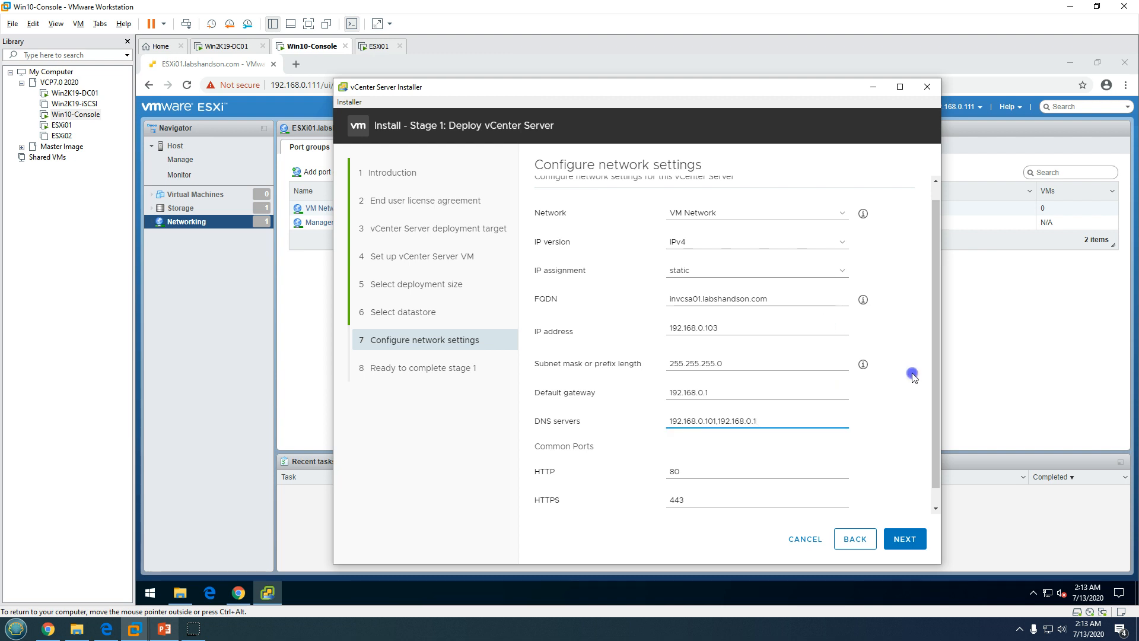
pyautogui.moveTo(934, 396); pyautogui.dragTo(938, 446)
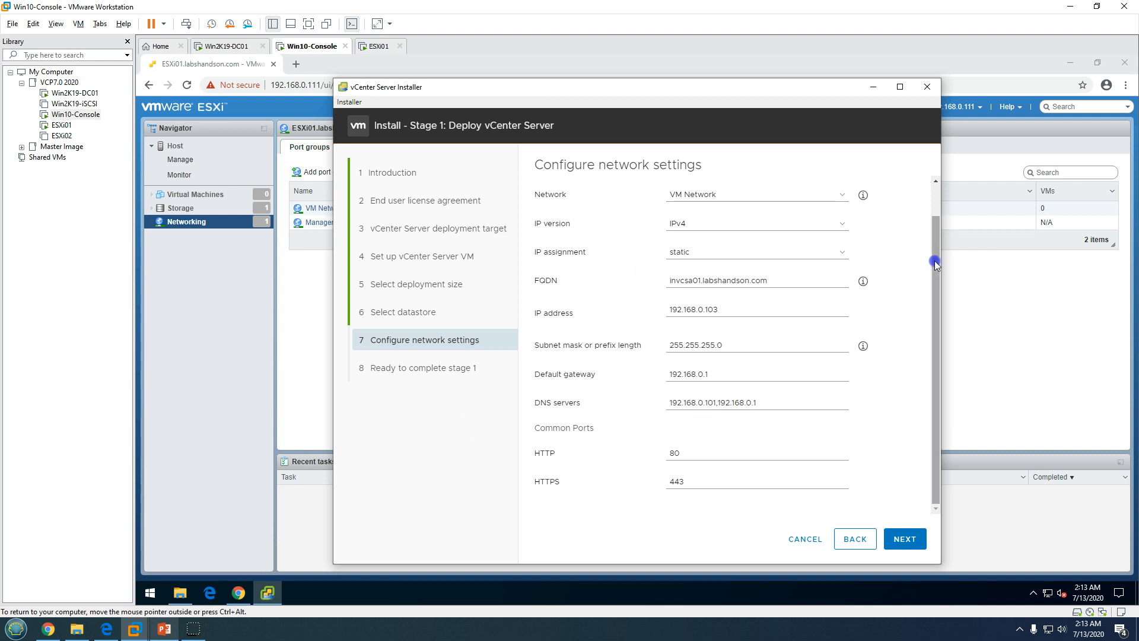
pyautogui.moveTo(935, 261); pyautogui.dragTo(935, 198)
pyautogui.moveTo(939, 360); pyautogui.dragTo(937, 392)
# Review the Ready to complete stage 1 summary and FINISH to start deploying invcsa01
pyautogui.click(911, 540)
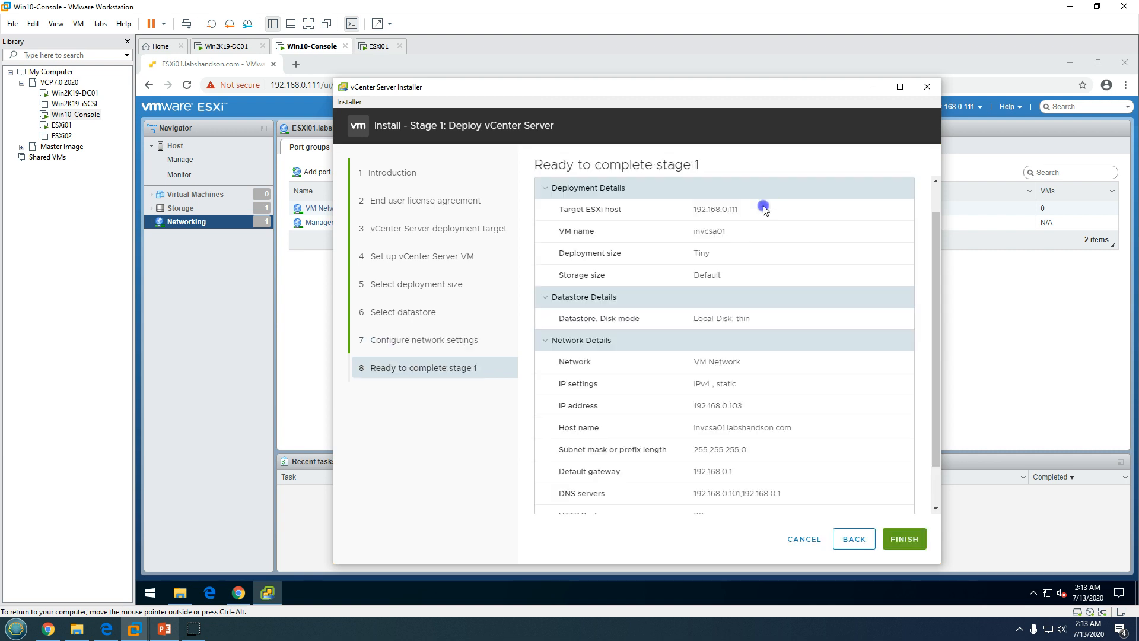
pyautogui.moveTo(692, 209); pyautogui.dragTo(791, 473)
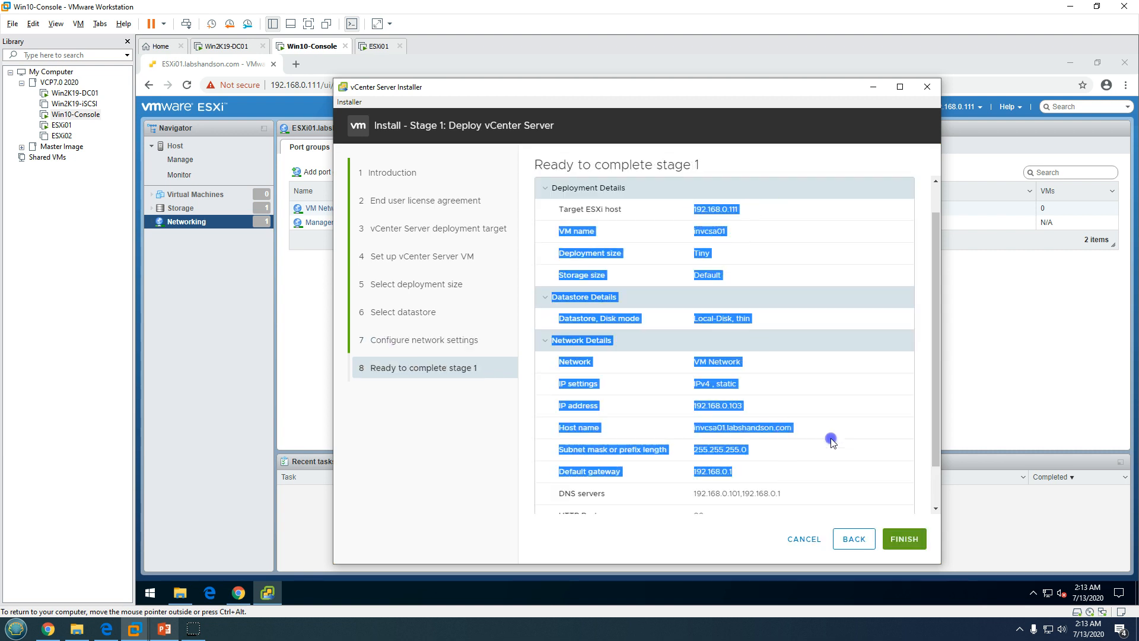
pyautogui.click(927, 374)
pyautogui.moveTo(938, 370); pyautogui.dragTo(936, 496)
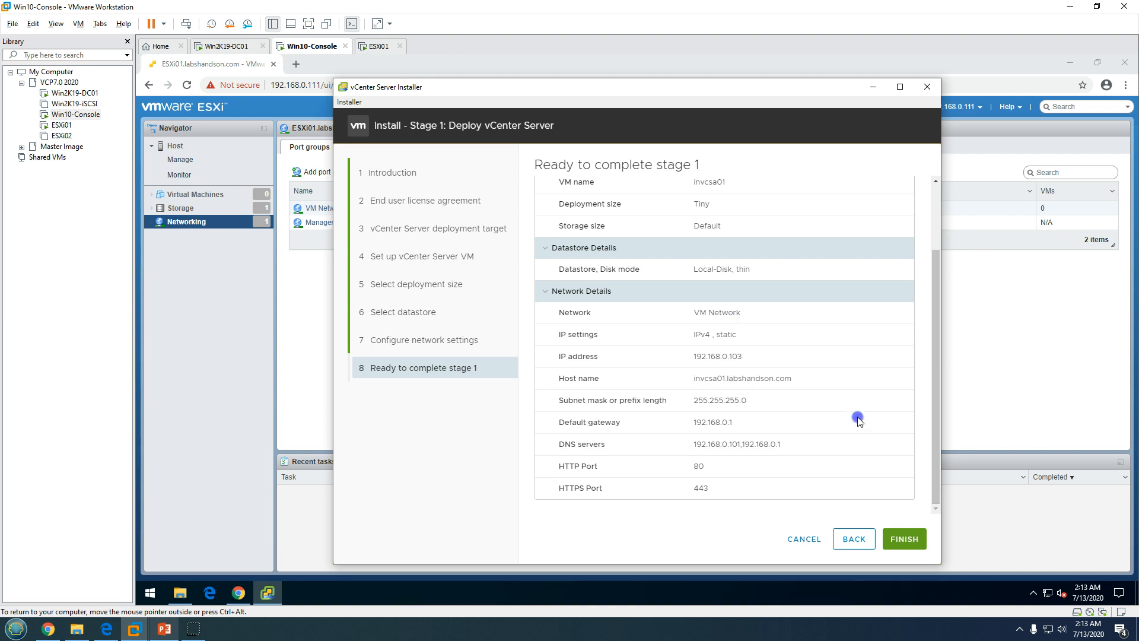
pyautogui.click(906, 540)
pyautogui.moveTo(561, 95); pyautogui.dragTo(613, 97)
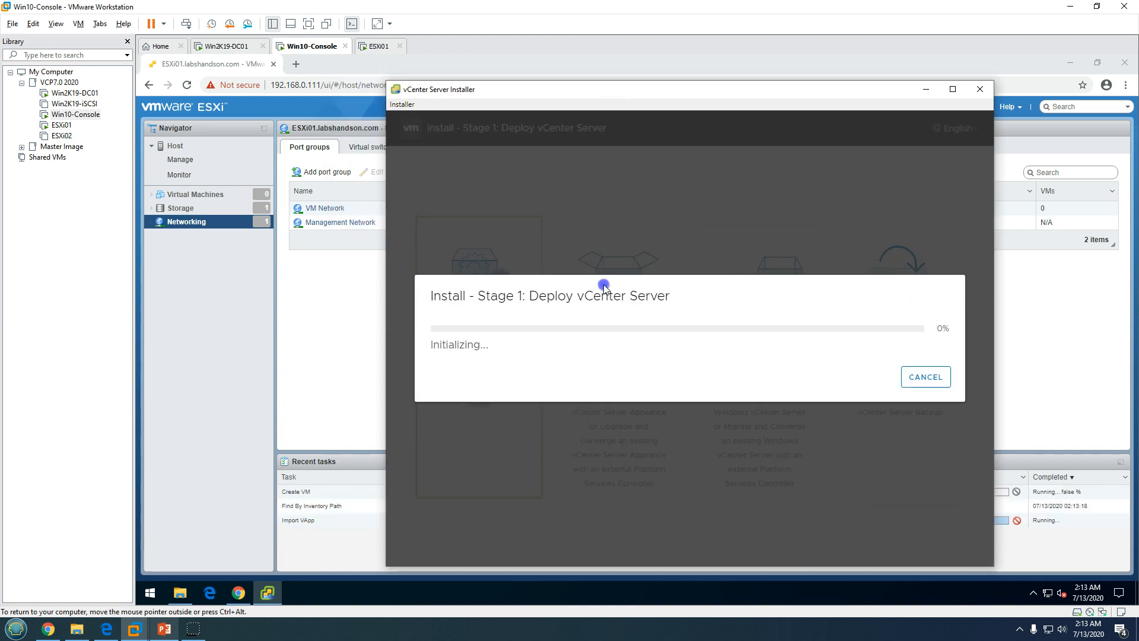
pyautogui.moveTo(539, 297); pyautogui.dragTo(677, 304)
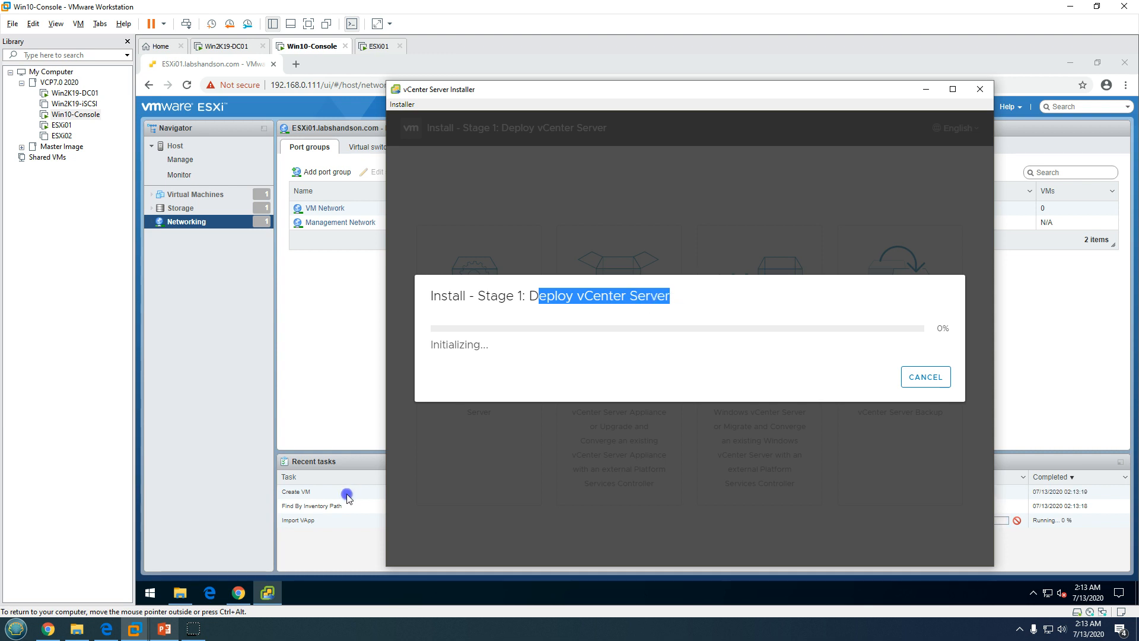
pyautogui.moveTo(524, 97); pyautogui.dragTo(712, 104)
# Check the ESXi host's virtual machine list for invcsa01, then switch to the Win2K19-DC01 machine
pyautogui.click(511, 457)
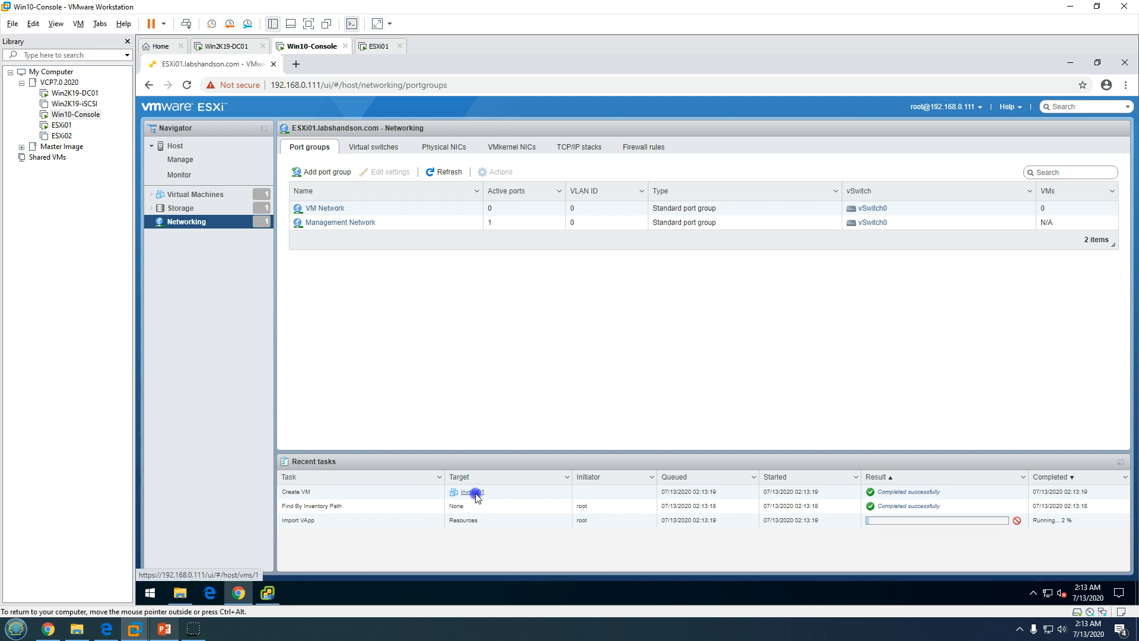
pyautogui.click(209, 195)
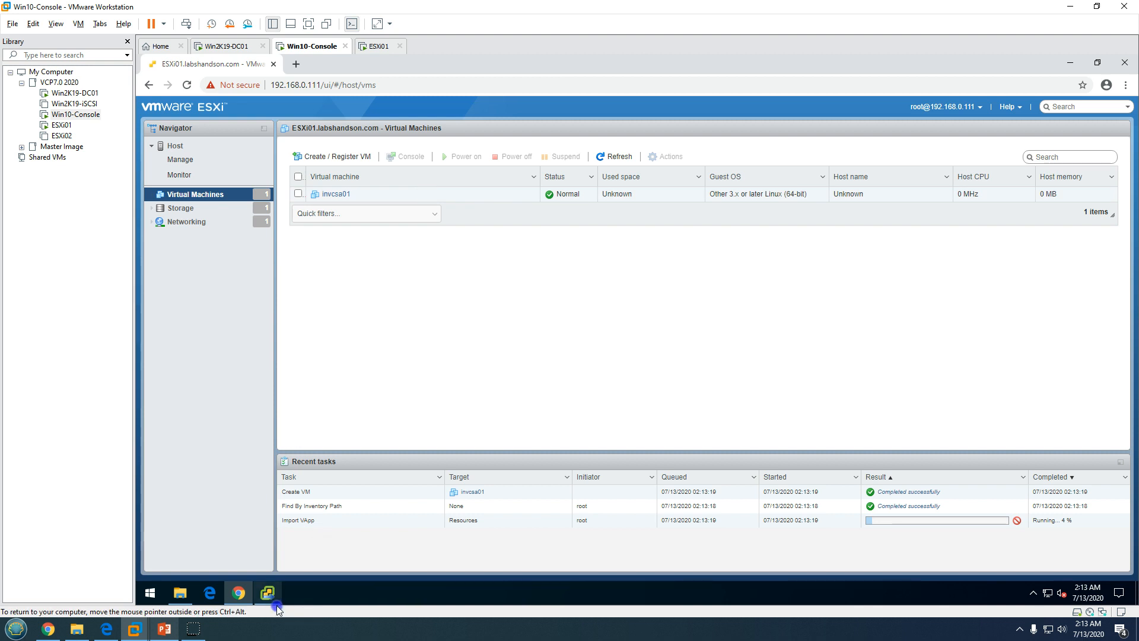
pyautogui.click(277, 605)
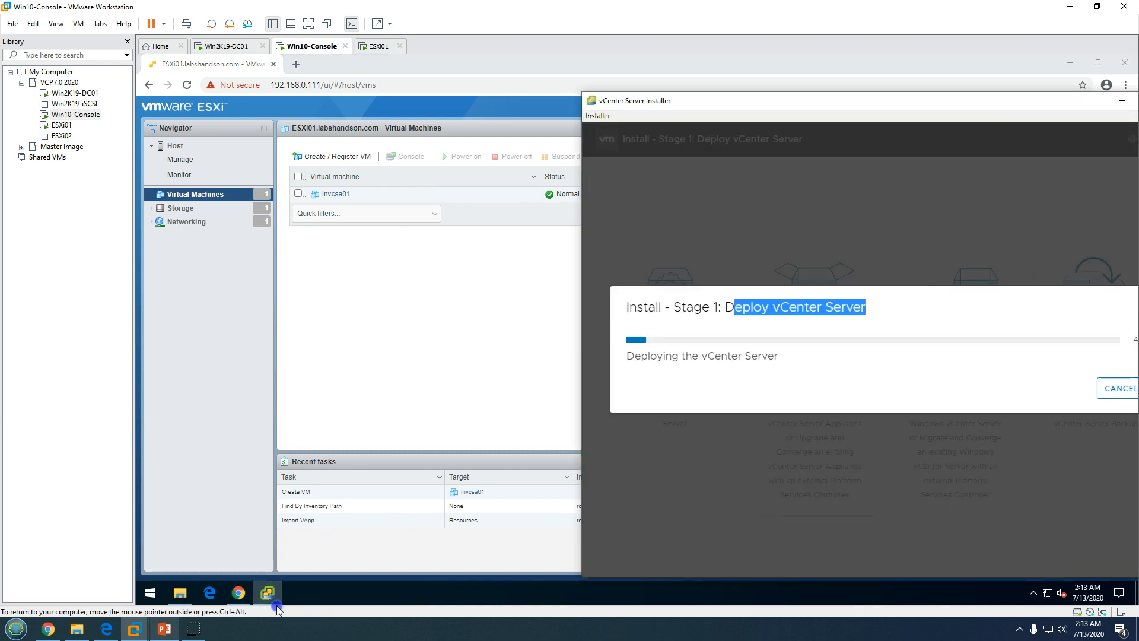
pyautogui.moveTo(669, 101); pyautogui.dragTo(307, 86)
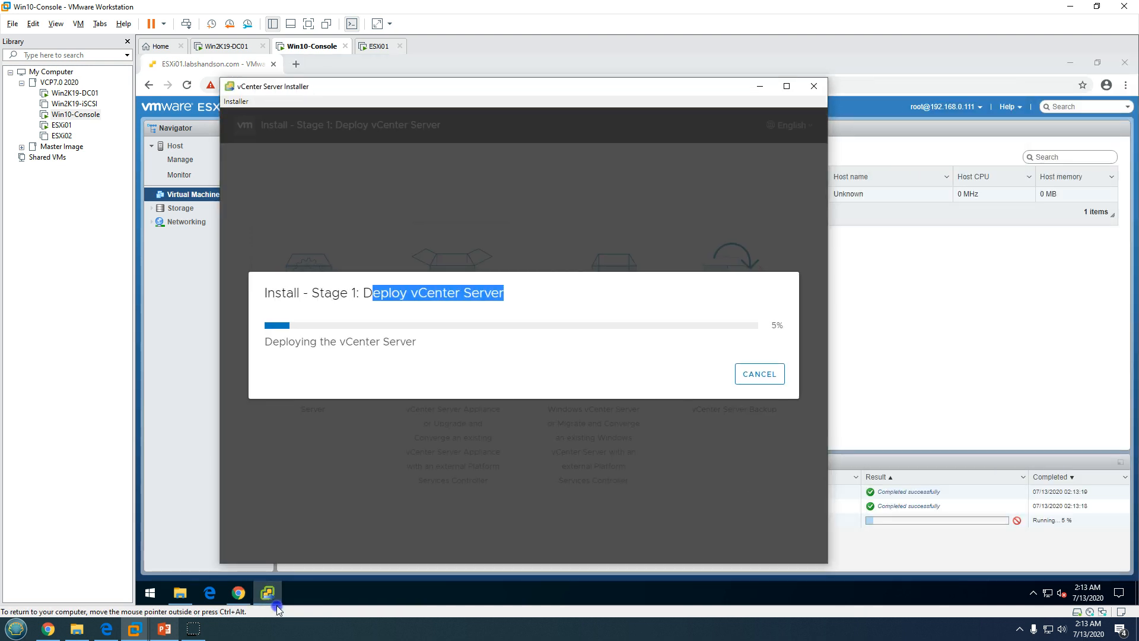
pyautogui.click(483, 295)
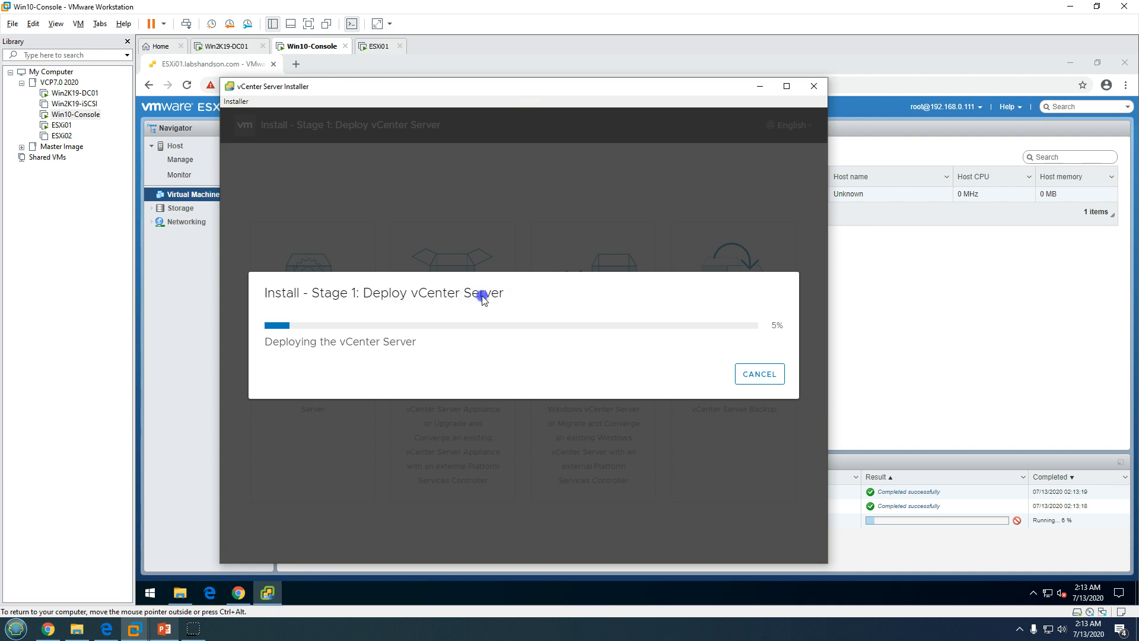
pyautogui.moveTo(481, 89); pyautogui.dragTo(560, 94)
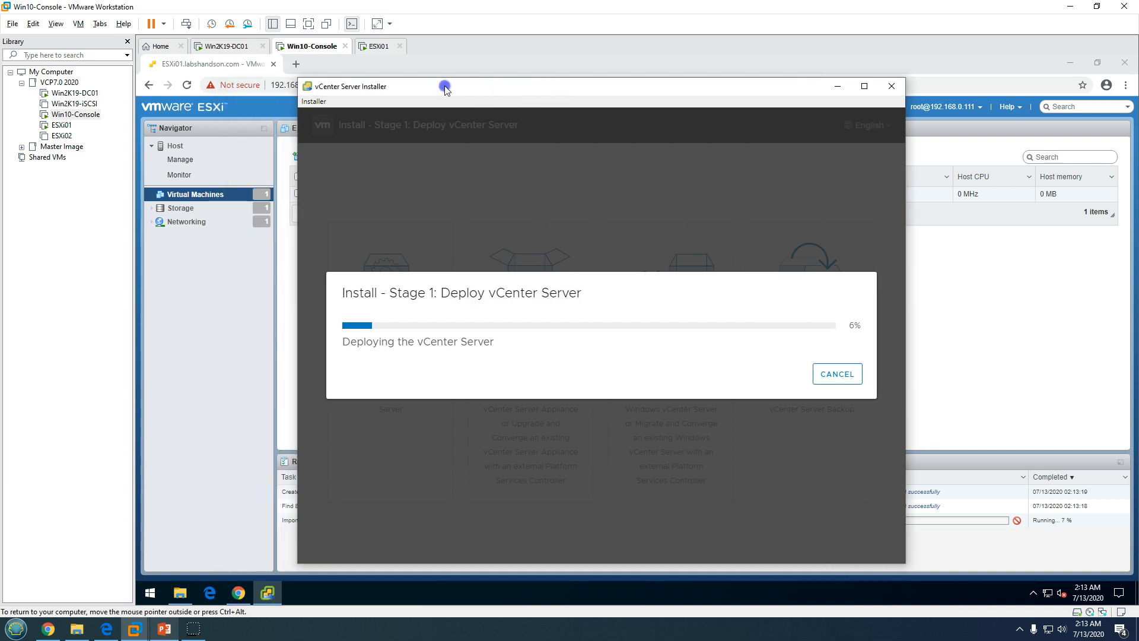
pyautogui.click(239, 46)
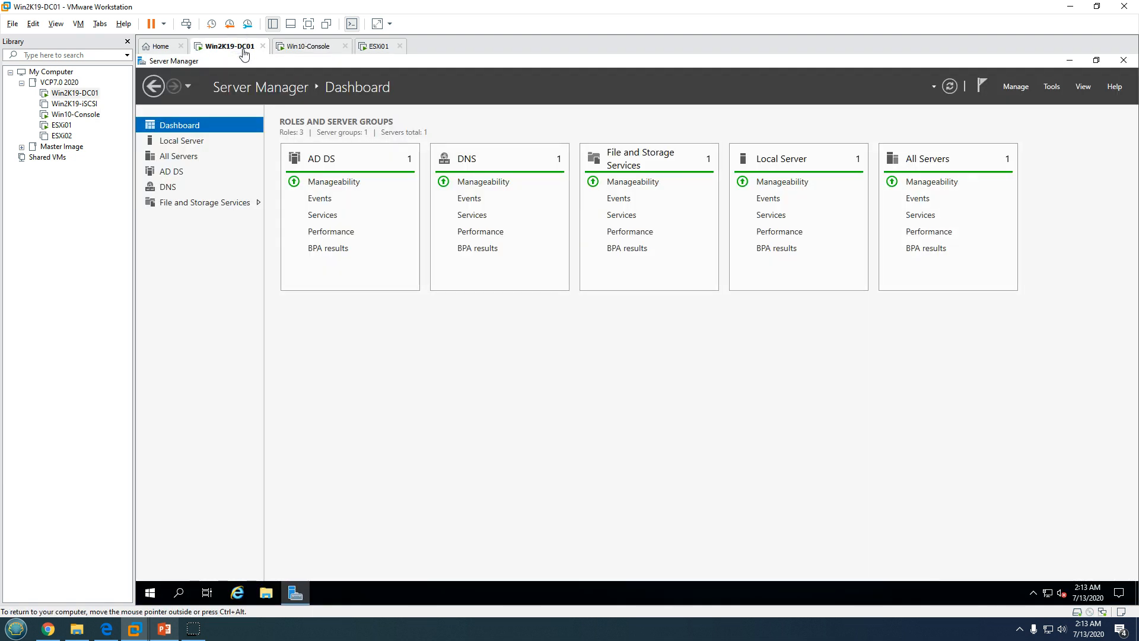
# Open DNS Manager on the labshandson.com forward lookup zone
pyautogui.click(1052, 87)
pyautogui.click(953, 232)
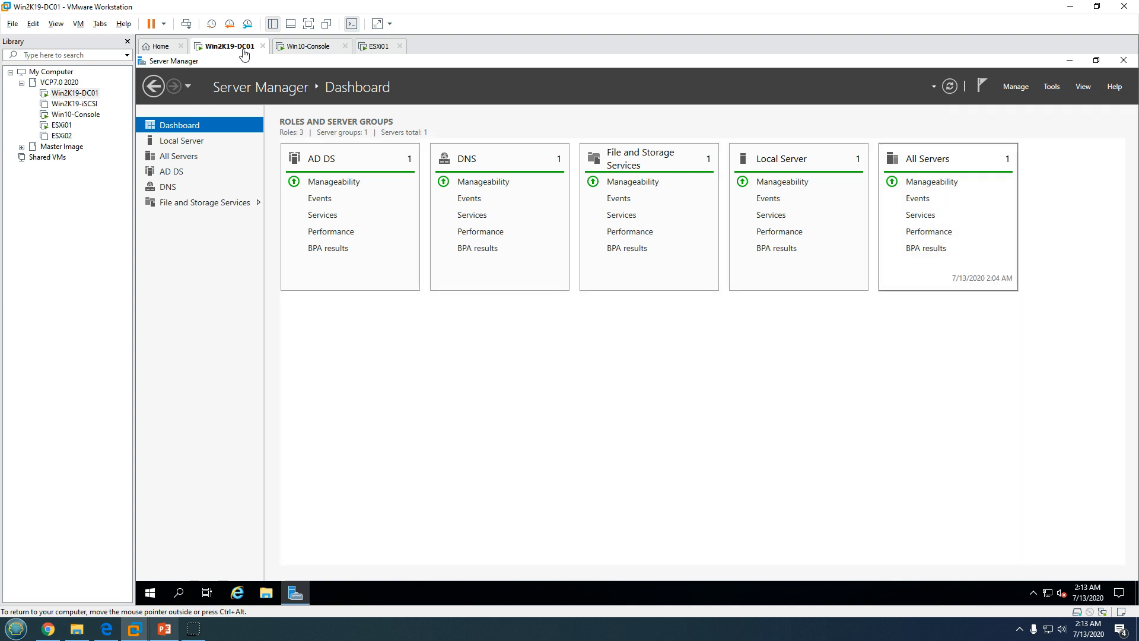
pyautogui.doubleClick(279, 131)
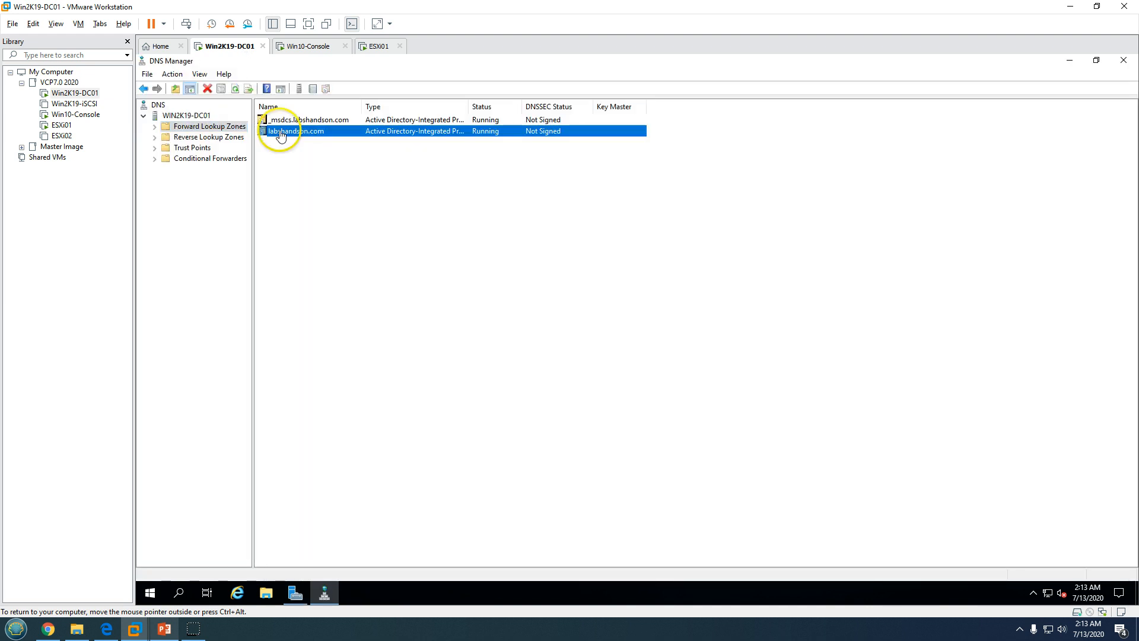
pyautogui.rightClick(359, 322)
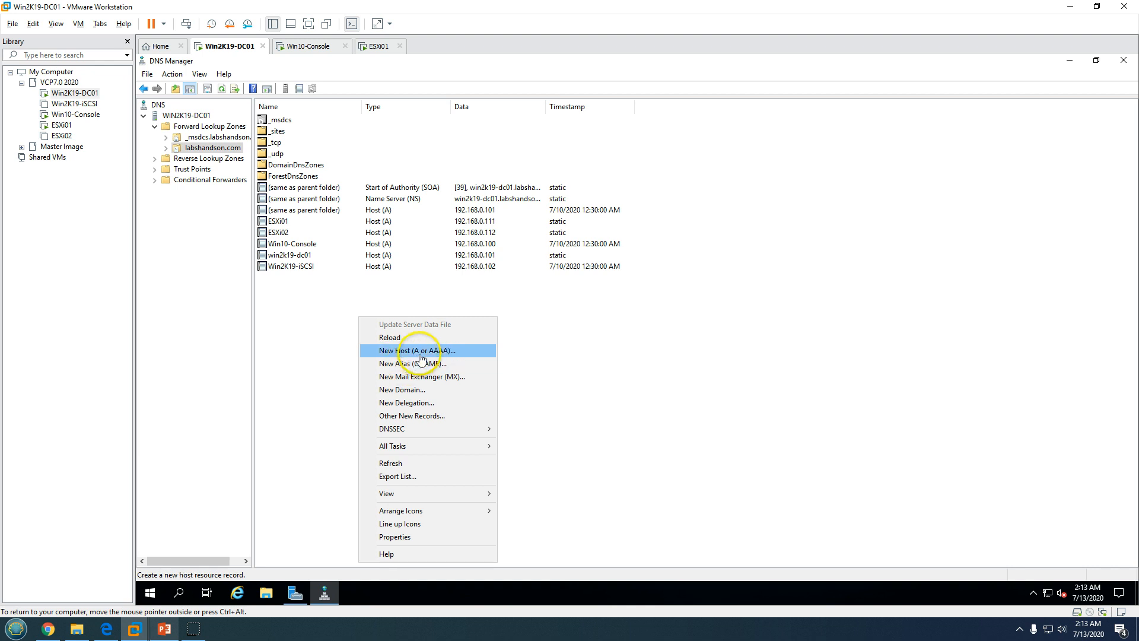
pyautogui.click(595, 298)
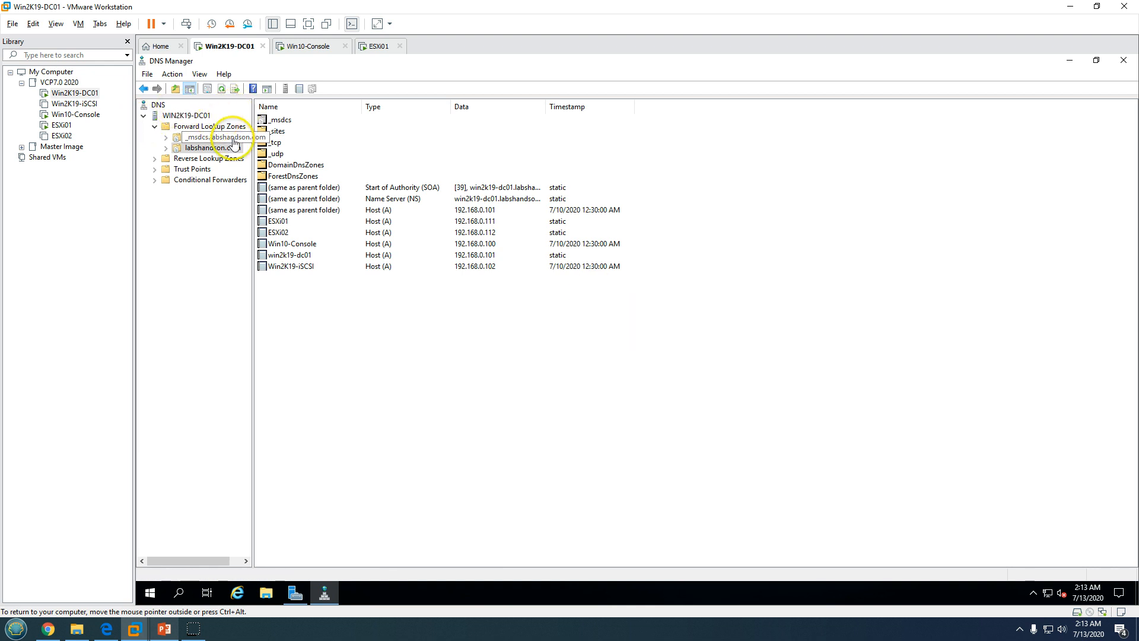
pyautogui.rightClick(506, 345)
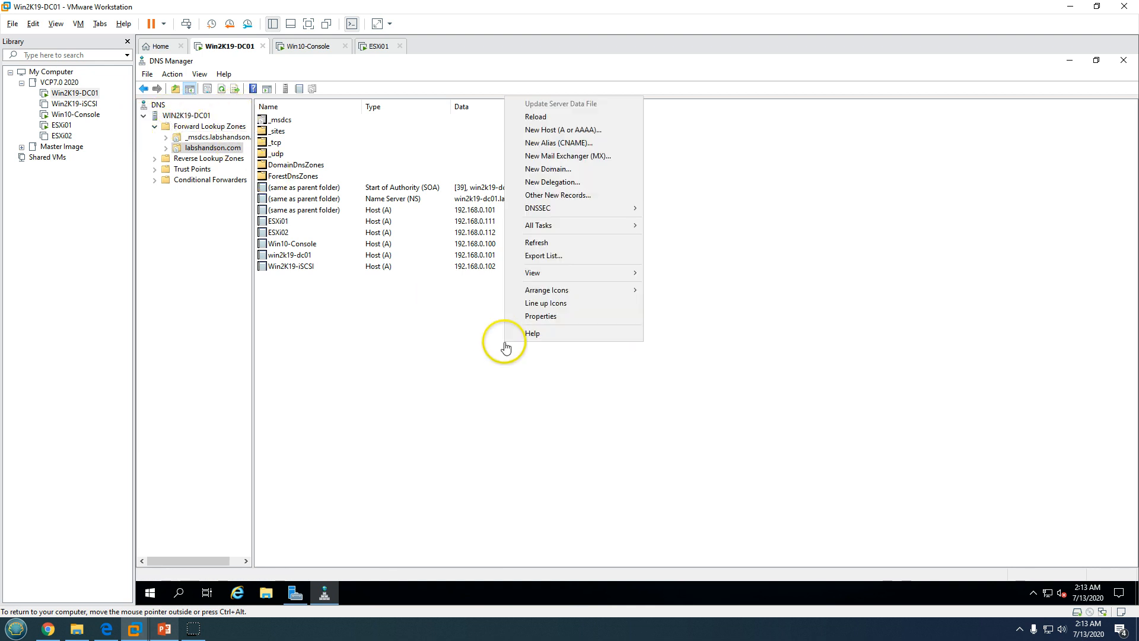
# Add a Host (A) record invcsa01 pointing to 192.168.0.103 with a PTR record
pyautogui.click(555, 130)
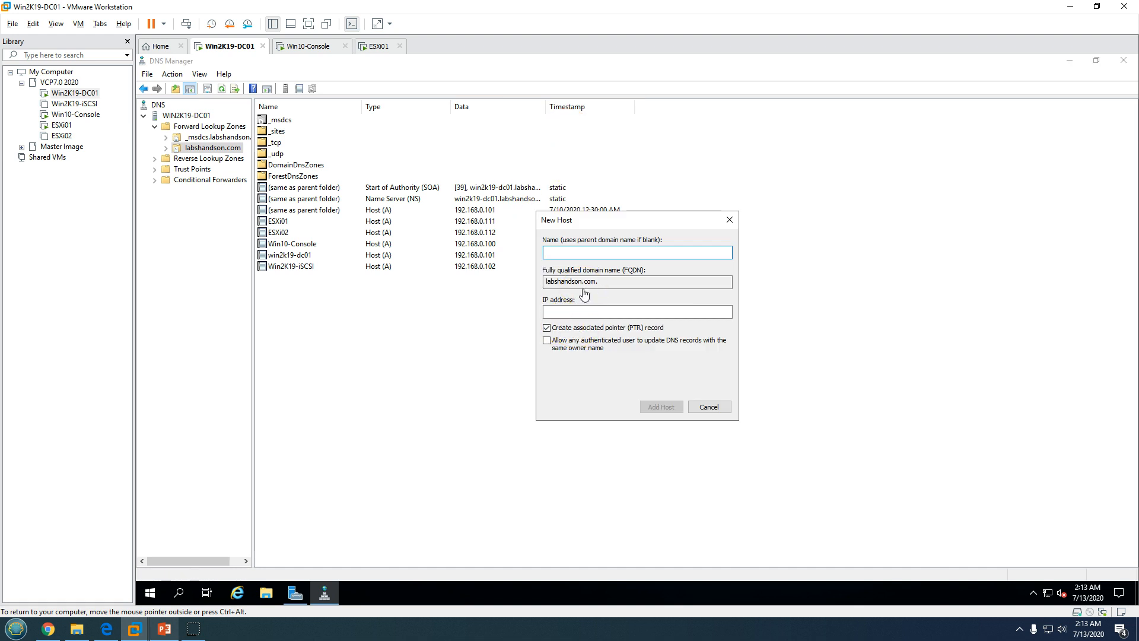
pyautogui.write('invcsa01')
pyautogui.click(594, 286)
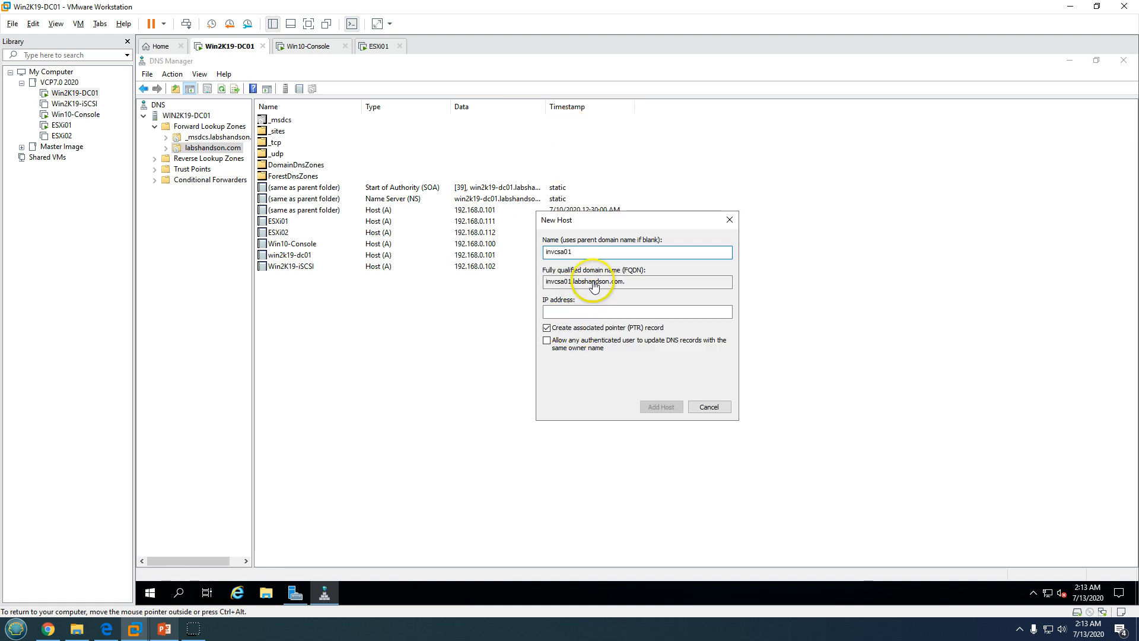
pyautogui.click(567, 315)
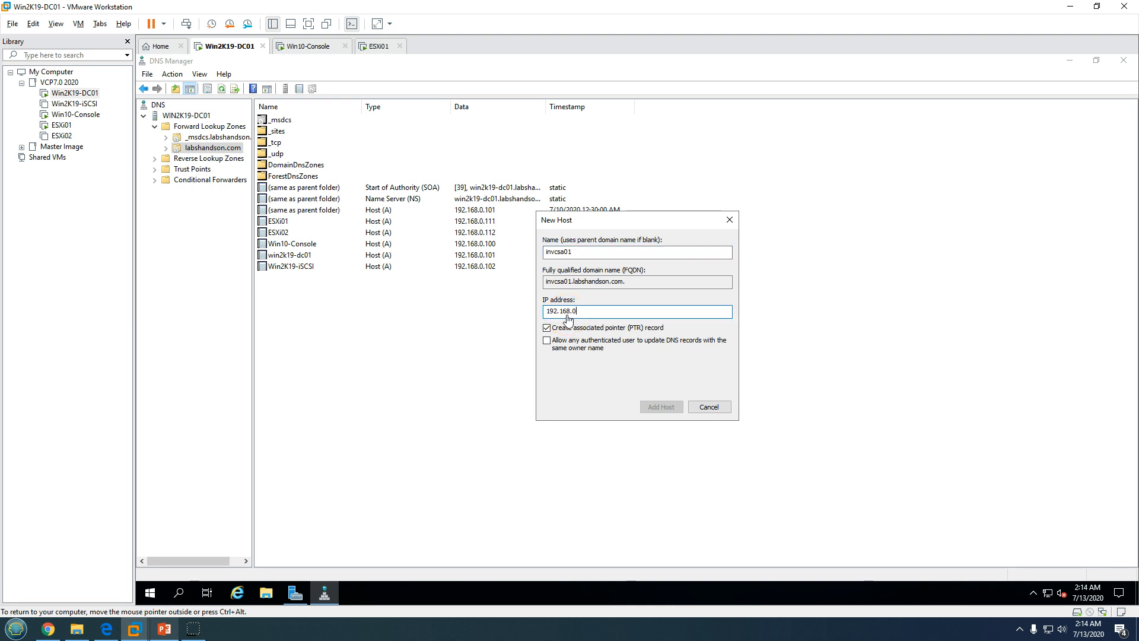
pyautogui.write('192.168.0.103')
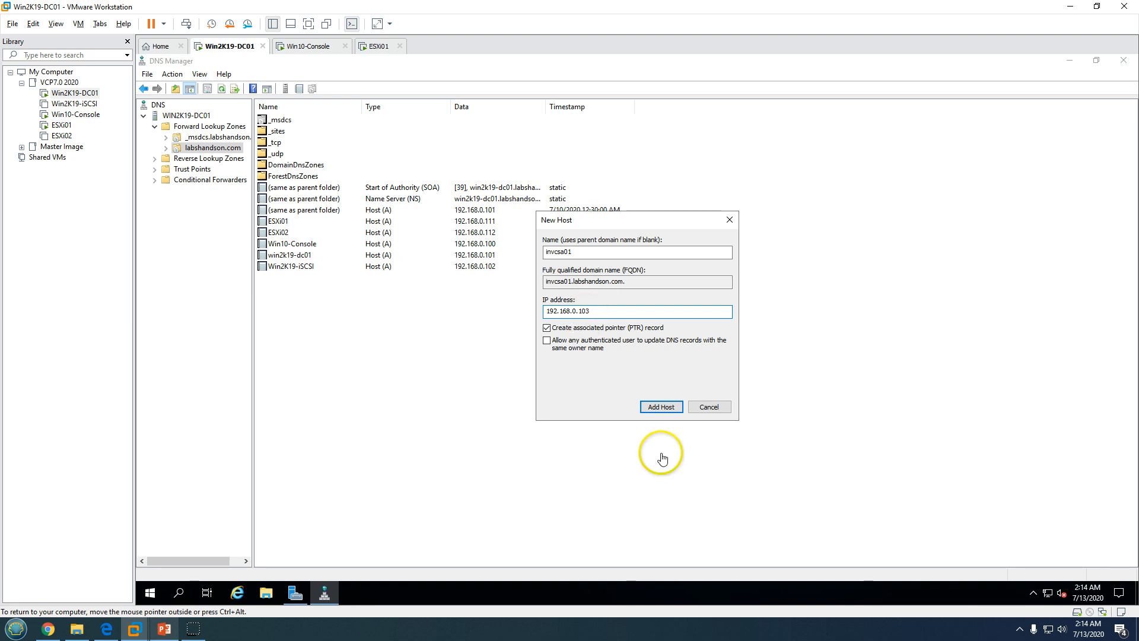
pyautogui.click(670, 408)
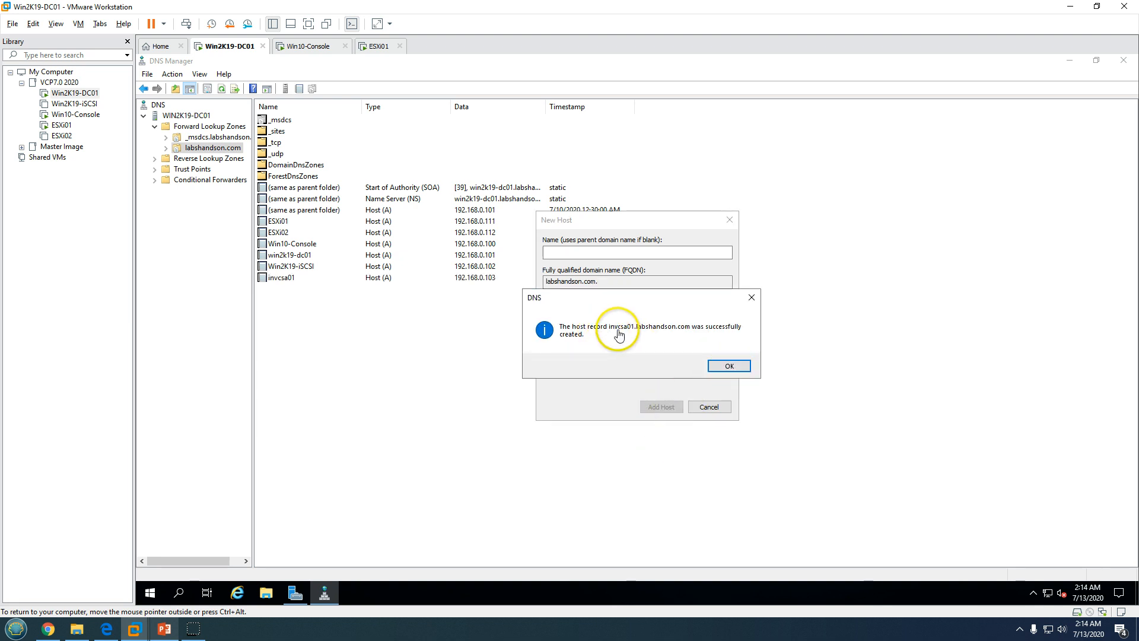
pyautogui.click(729, 365)
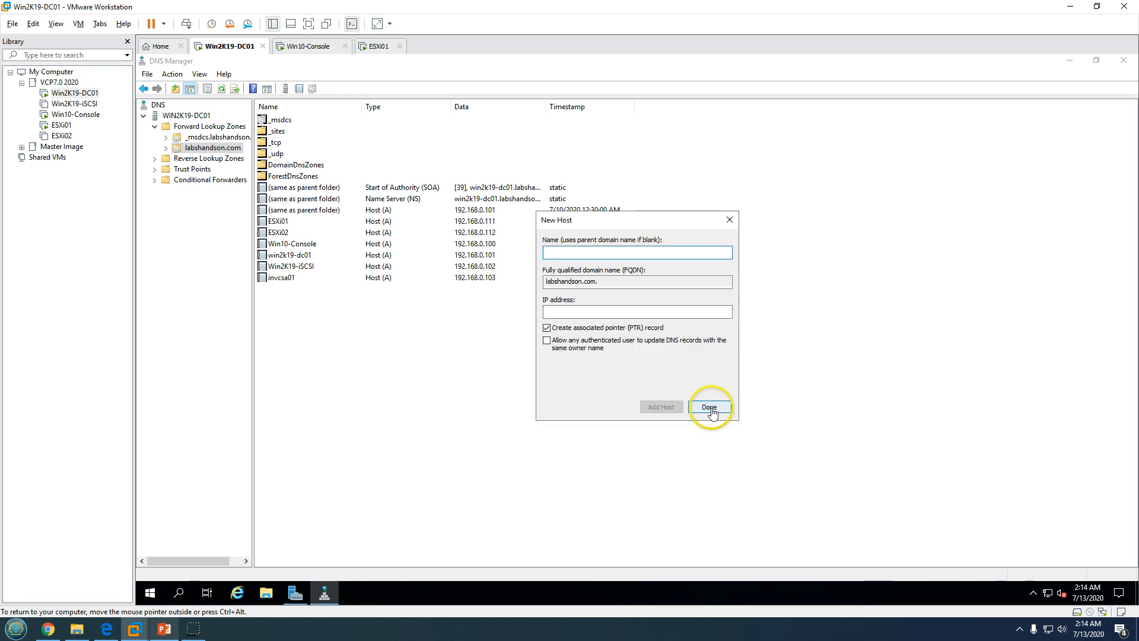
pyautogui.click(710, 407)
# Refresh the zone's records and switch back to the Win10-Console machine
pyautogui.rightClick(432, 389)
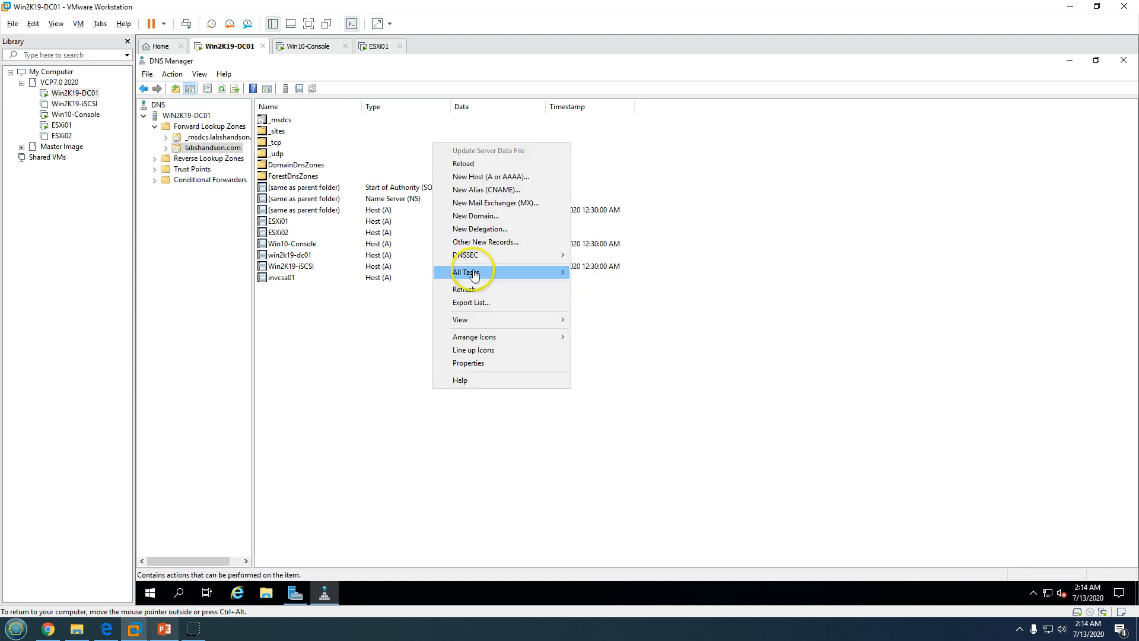
pyautogui.click(464, 289)
pyautogui.click(321, 48)
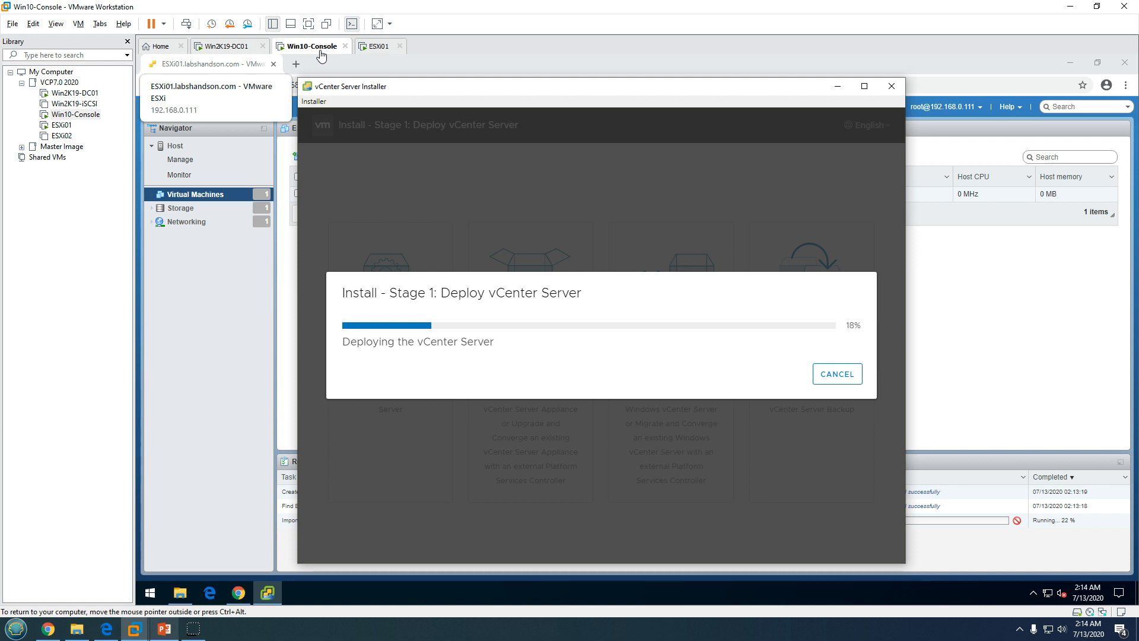
# Move the installer aside, watch stage 1 reach 97%, and bring up the ESXi virtual machine list
pyautogui.moveTo(509, 89); pyautogui.dragTo(610, 89)
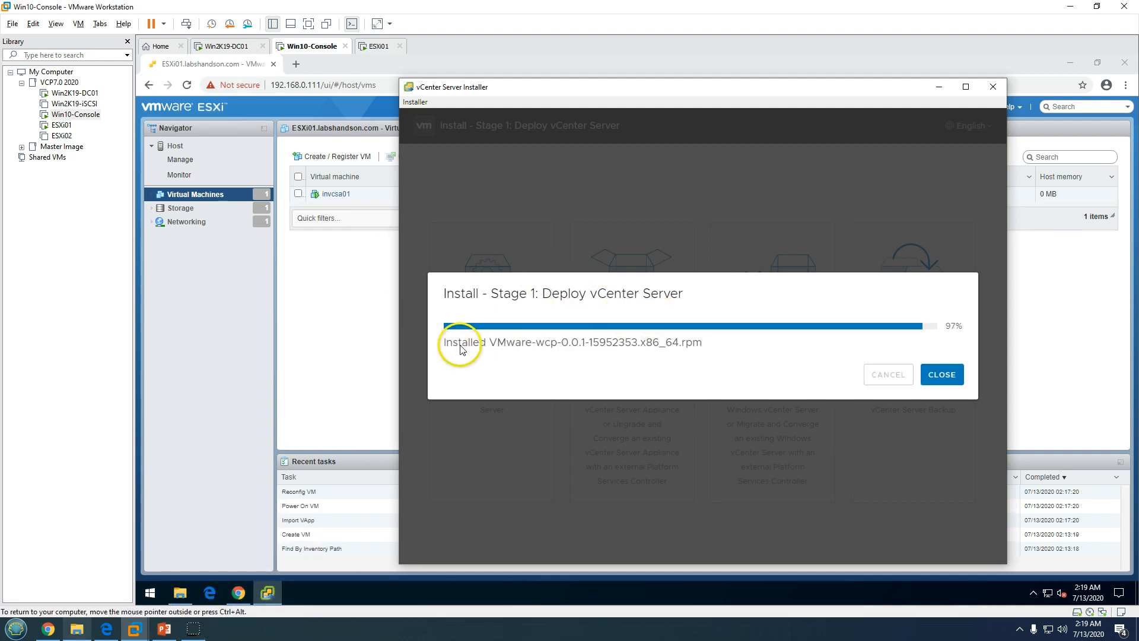
pyautogui.moveTo(458, 343); pyautogui.dragTo(722, 348)
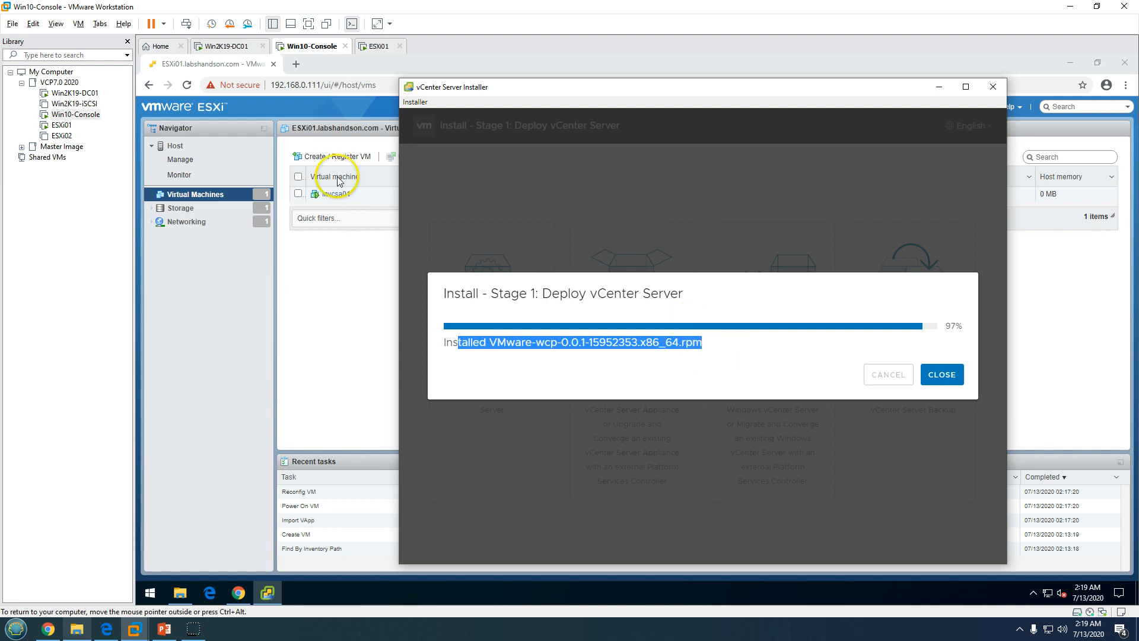
pyautogui.click(331, 199)
# Open the invcsa01 console to confirm its port 5480 configuration URL and static IP 192.168.0.103
pyautogui.click(328, 194)
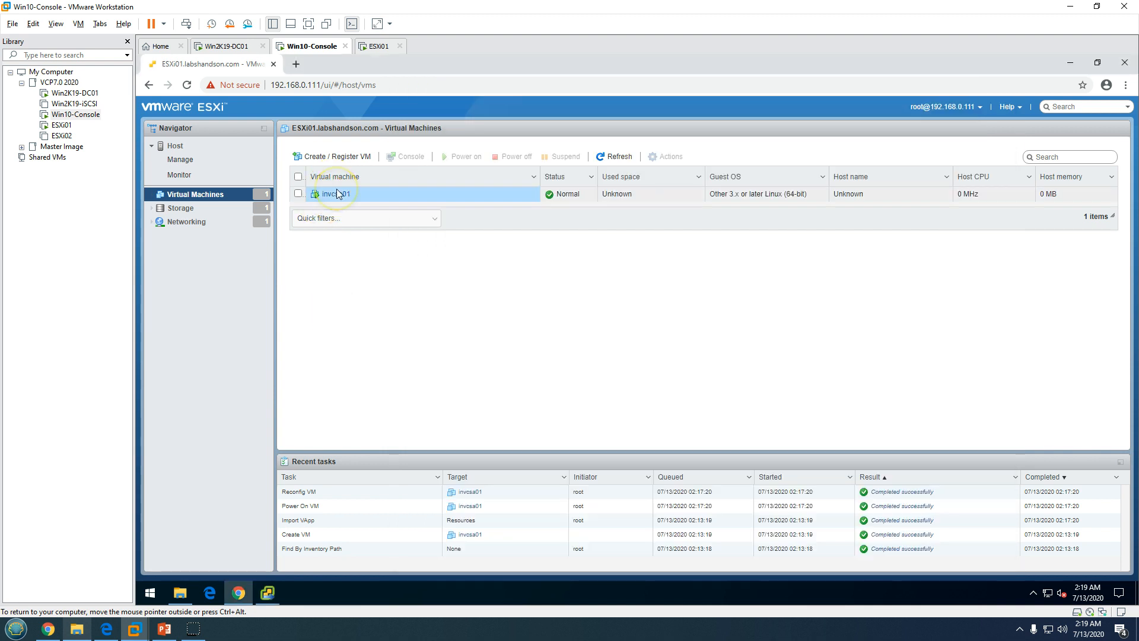
pyautogui.click(346, 290)
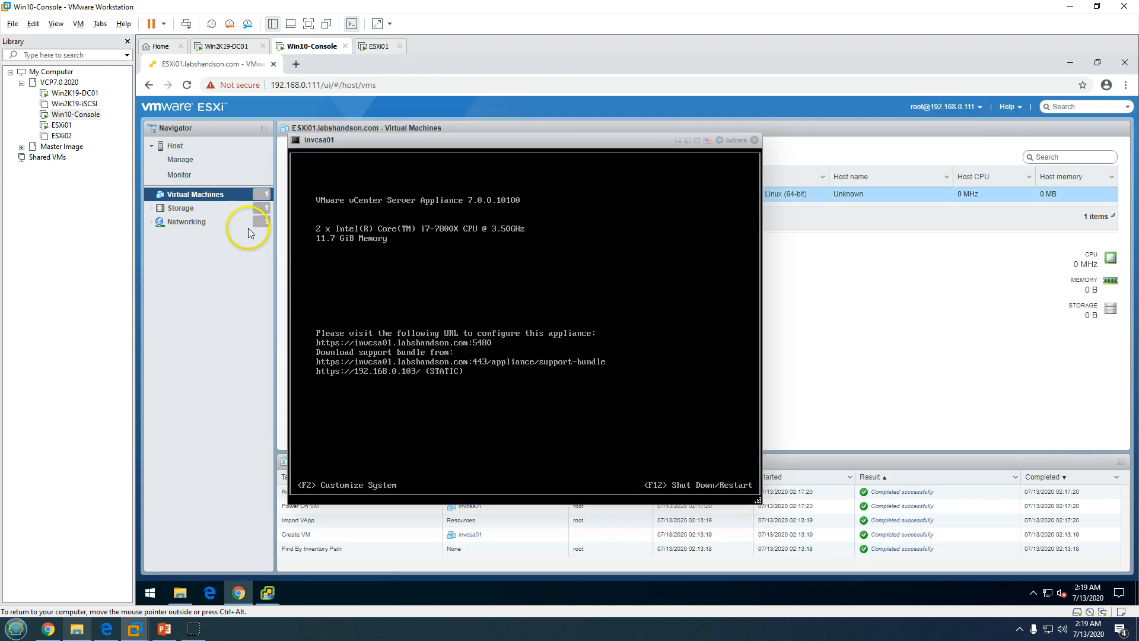
pyautogui.hotkey('ctrl', 'alt')
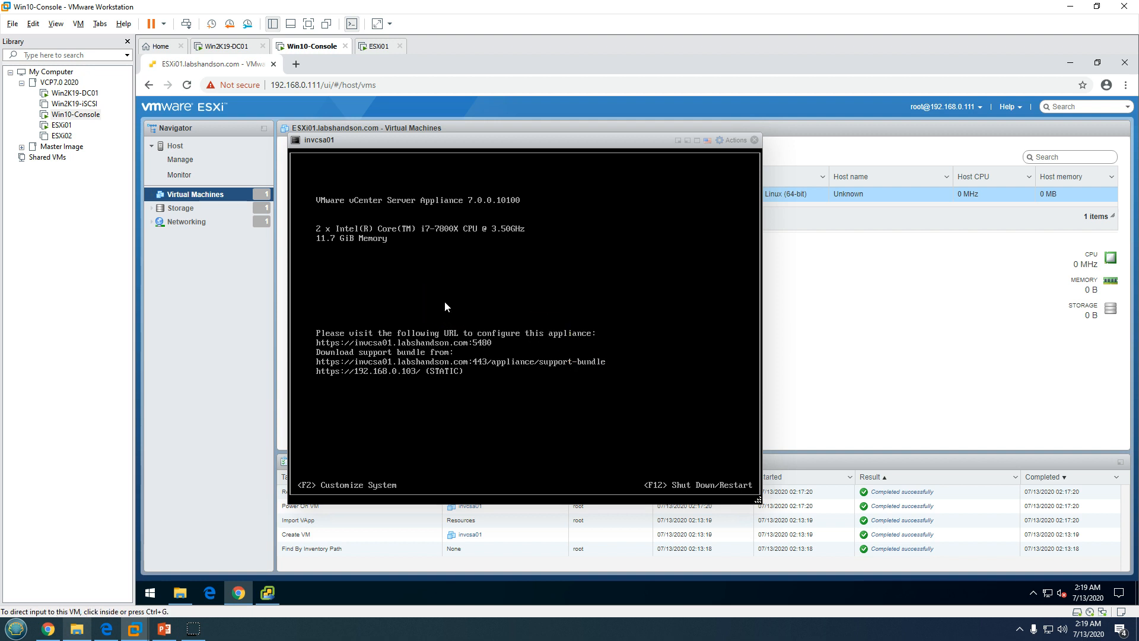
pyautogui.click(424, 230)
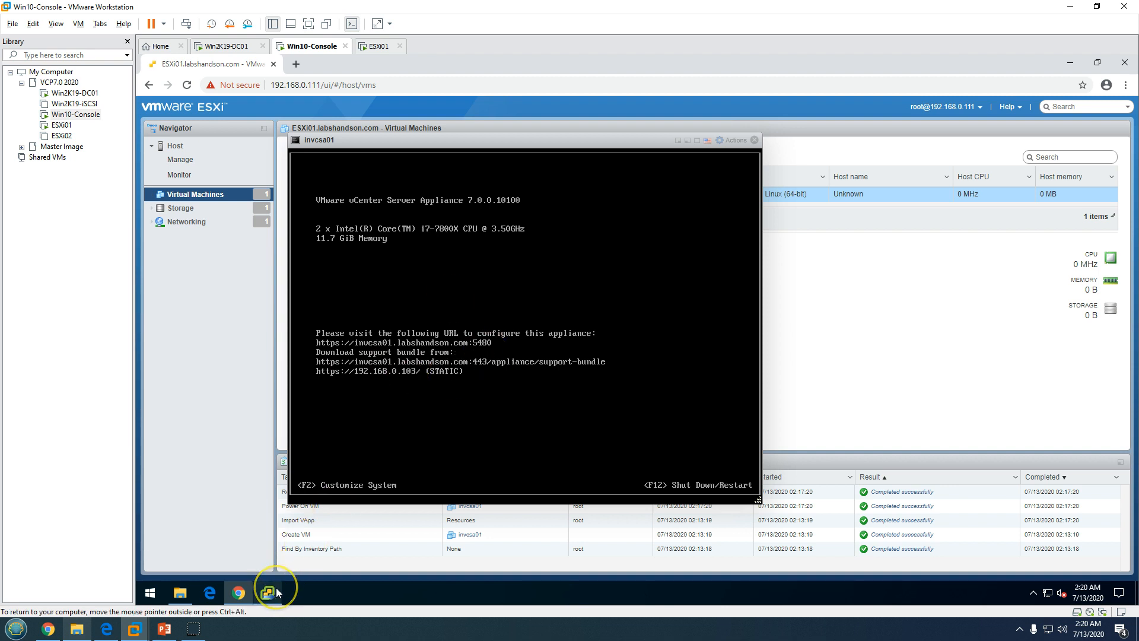
pyautogui.moveTo(269, 591)
pyautogui.click(271, 543)
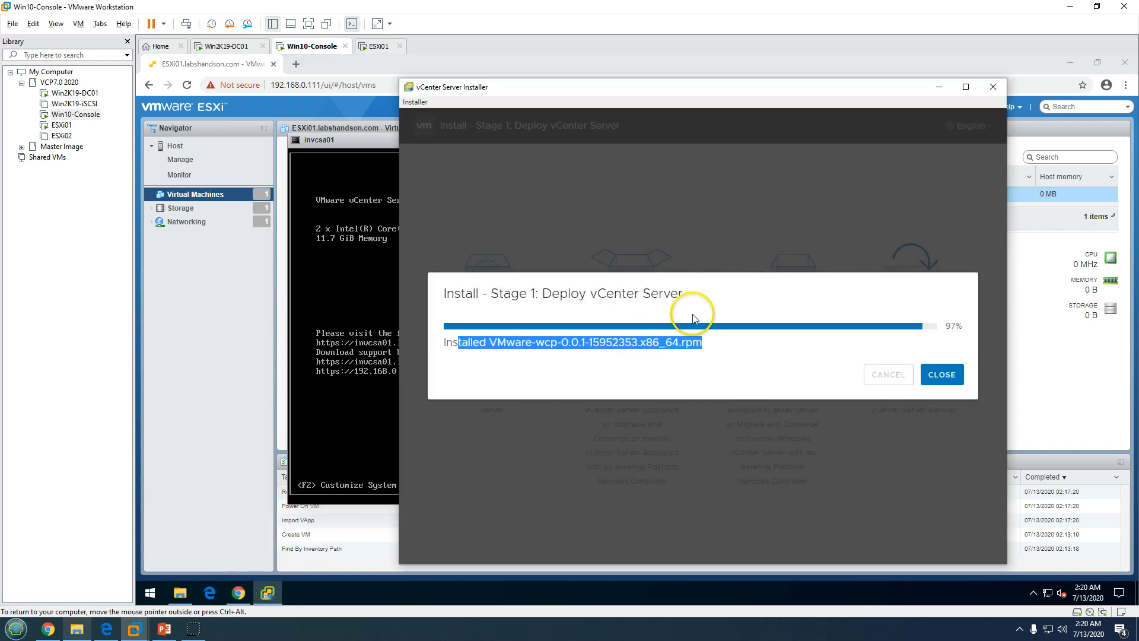
pyautogui.click(718, 297)
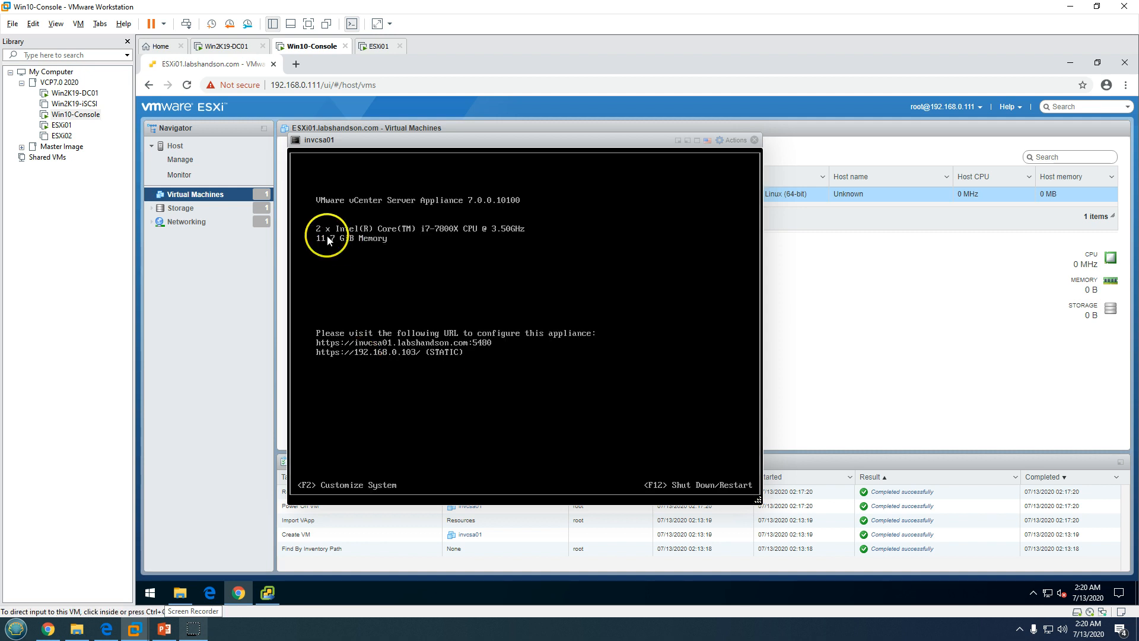
# Read the stage 1 success message and management URL, then continue to the Stage 2 Introduction
pyautogui.click(267, 593)
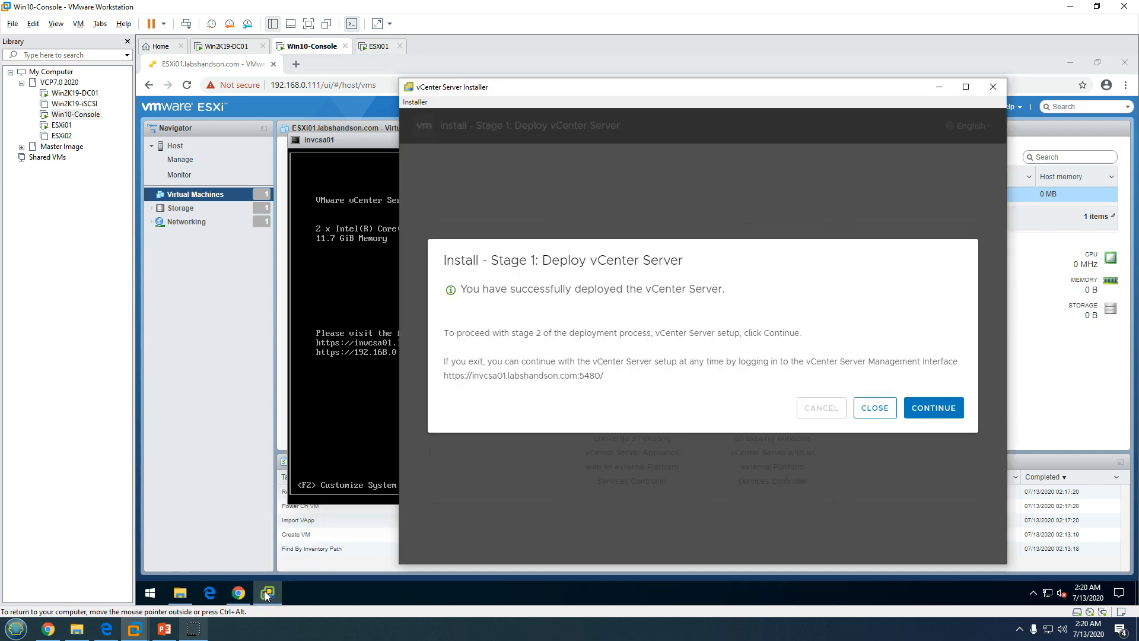
pyautogui.moveTo(461, 289); pyautogui.dragTo(755, 298)
pyautogui.click(657, 272)
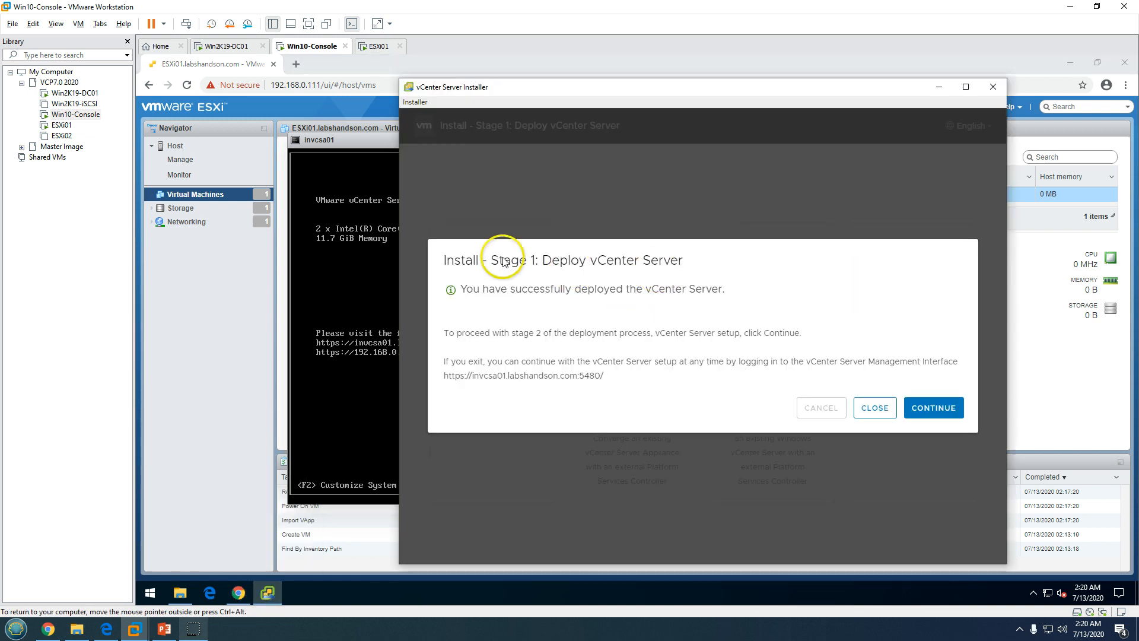
pyautogui.moveTo(489, 261); pyautogui.dragTo(712, 262)
pyautogui.click(596, 347)
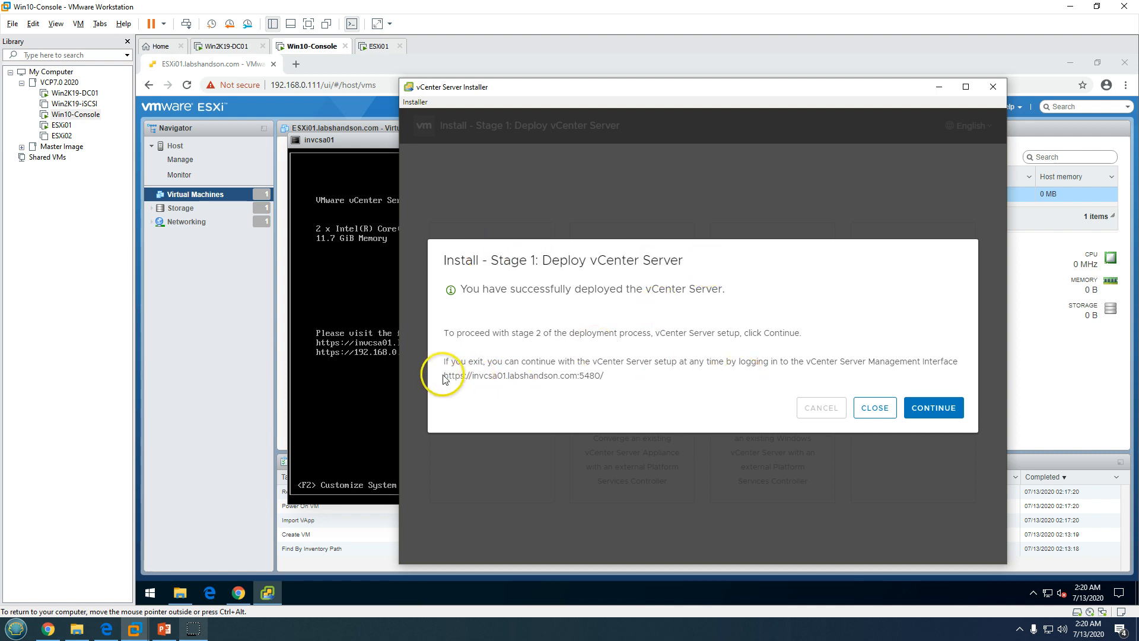
pyautogui.moveTo(442, 377); pyautogui.dragTo(638, 378)
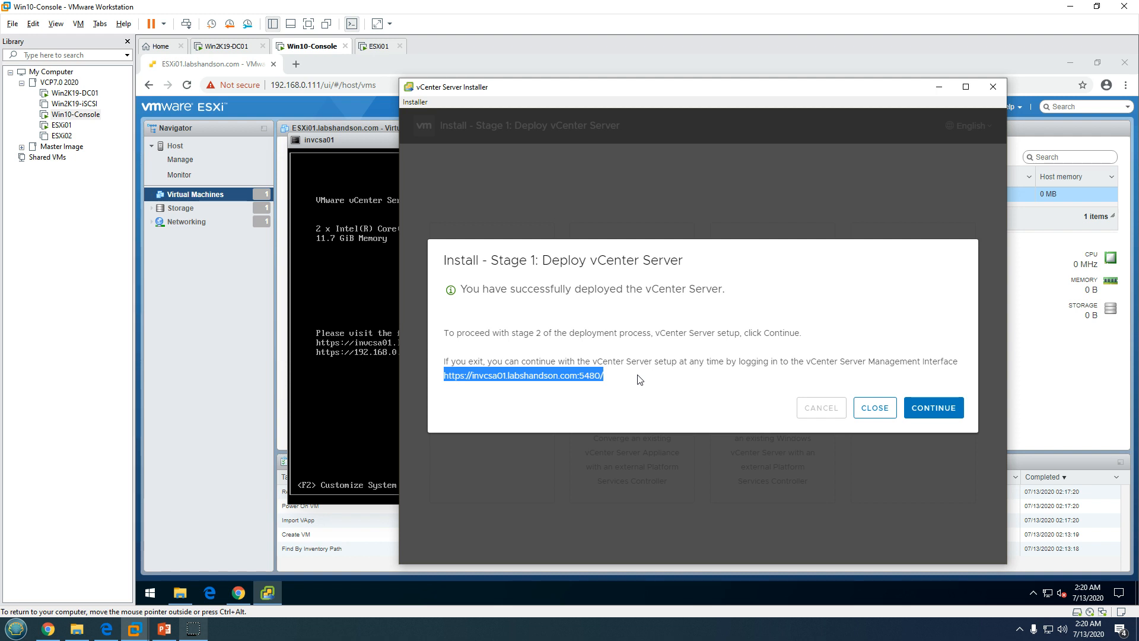
pyautogui.moveTo(794, 359); pyautogui.dragTo(989, 359)
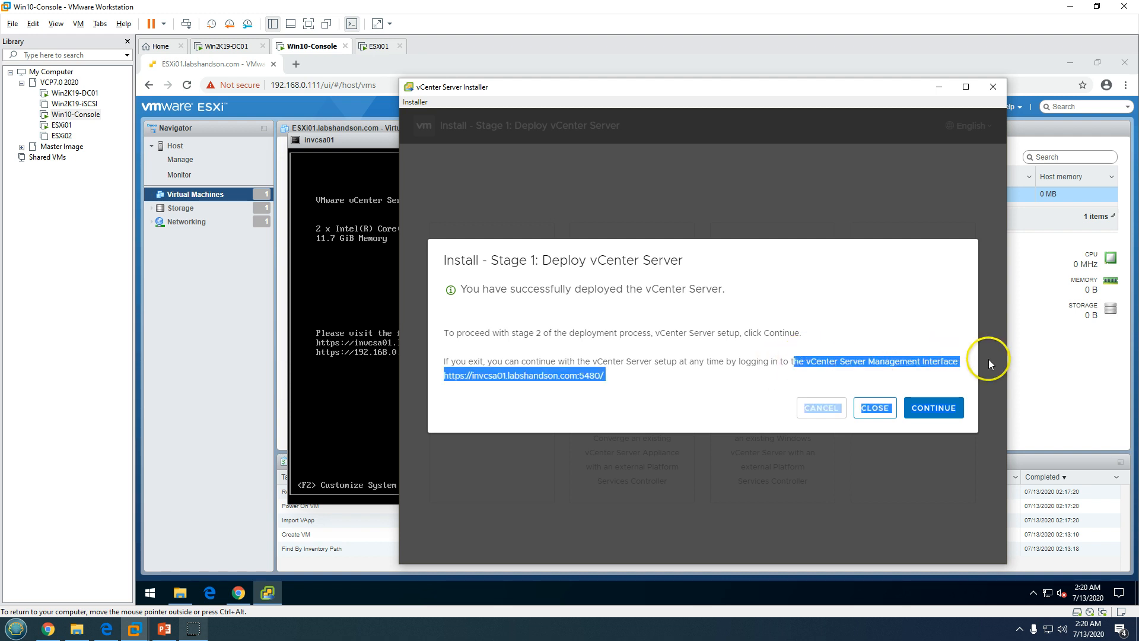
pyautogui.click(625, 369)
pyautogui.click(922, 414)
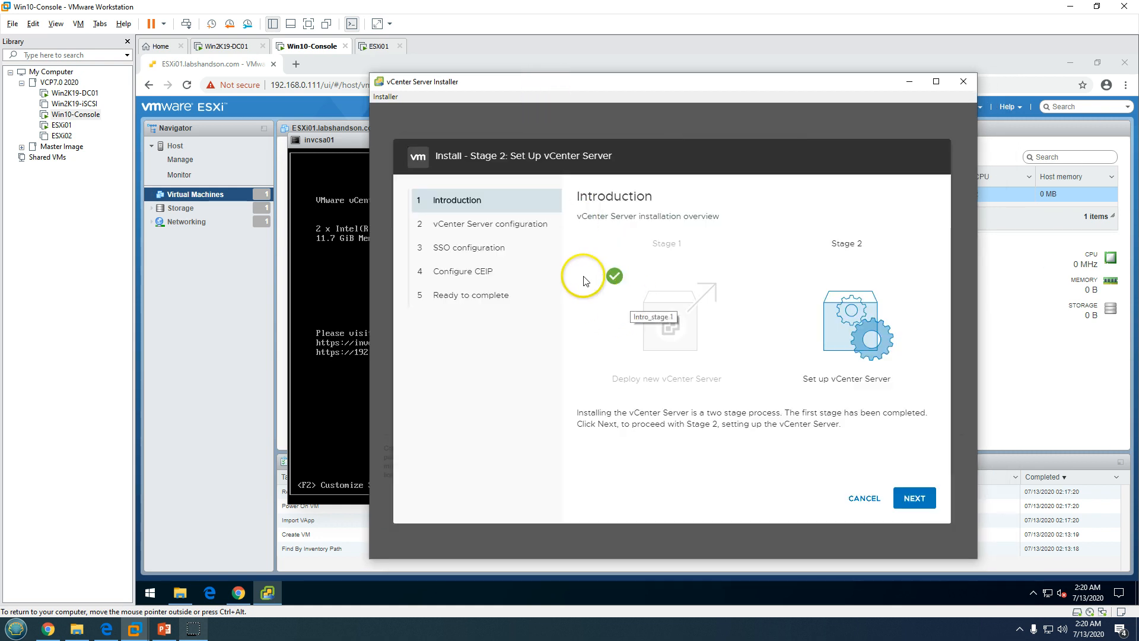
pyautogui.moveTo(478, 158); pyautogui.dragTo(666, 159)
pyautogui.click(666, 159)
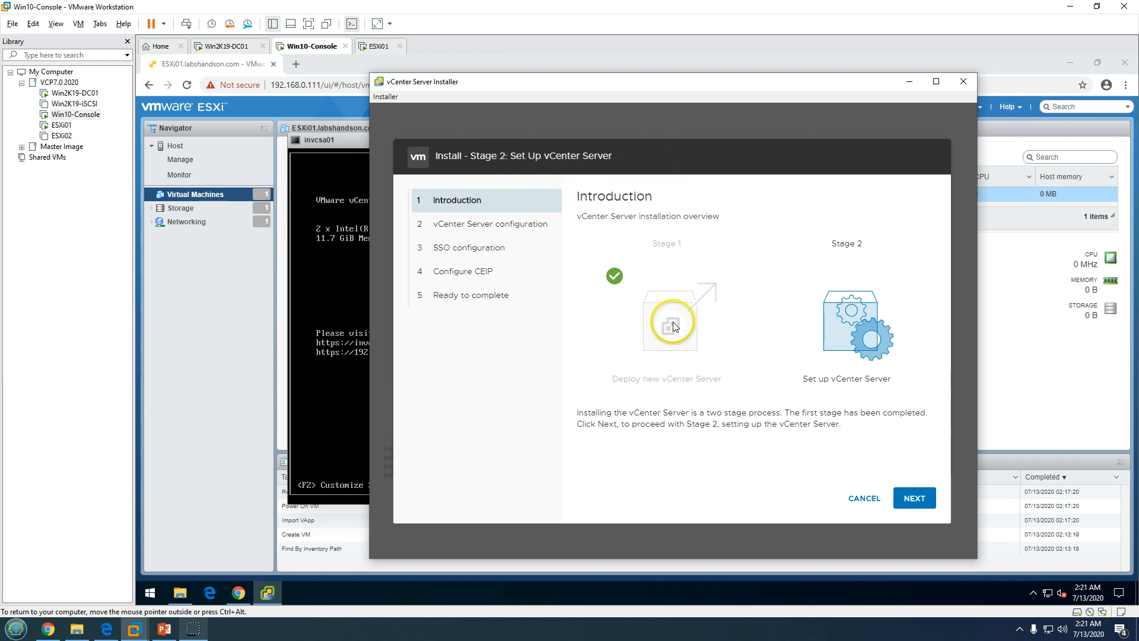
# Keep time synchronization with the ESXi host and SSH disabled on the vCenter Server configuration page
pyautogui.click(911, 502)
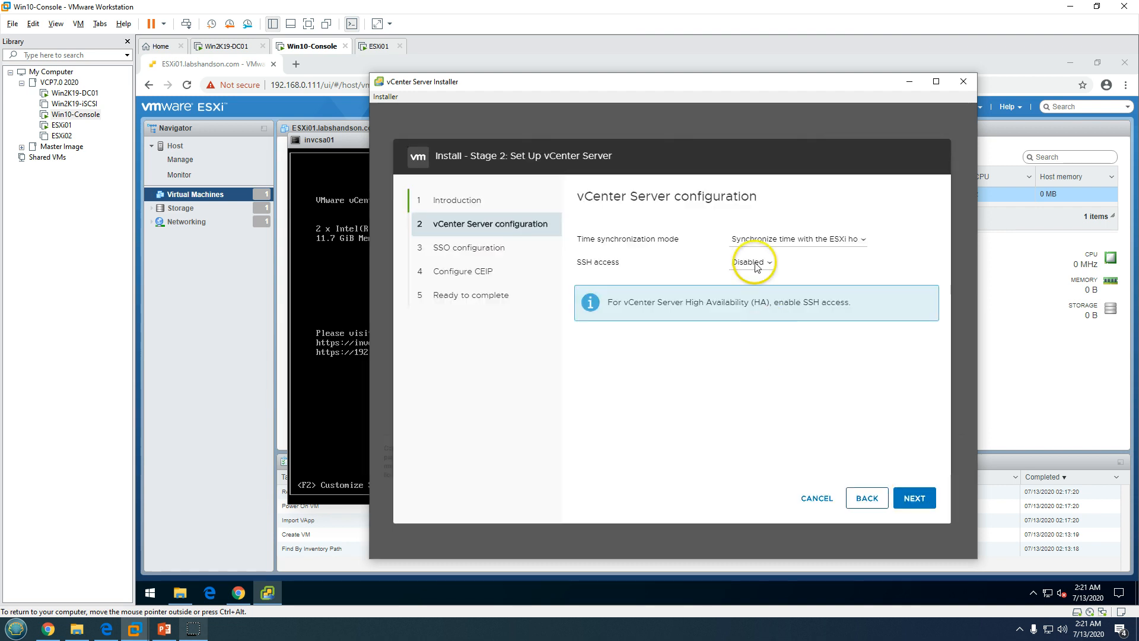
pyautogui.click(768, 239)
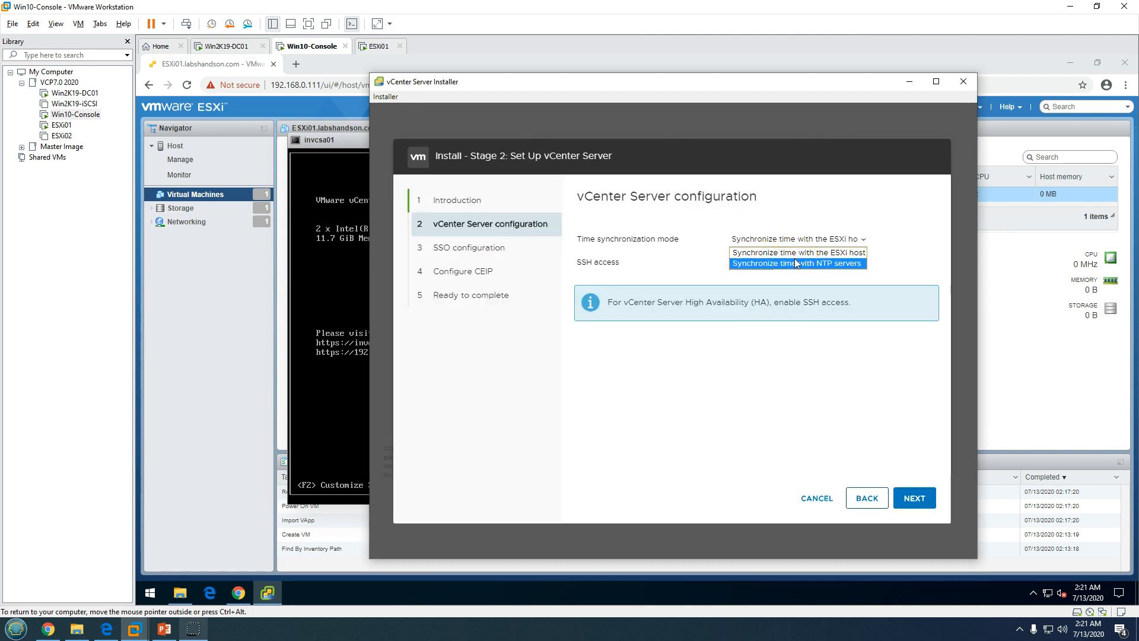
pyautogui.click(796, 263)
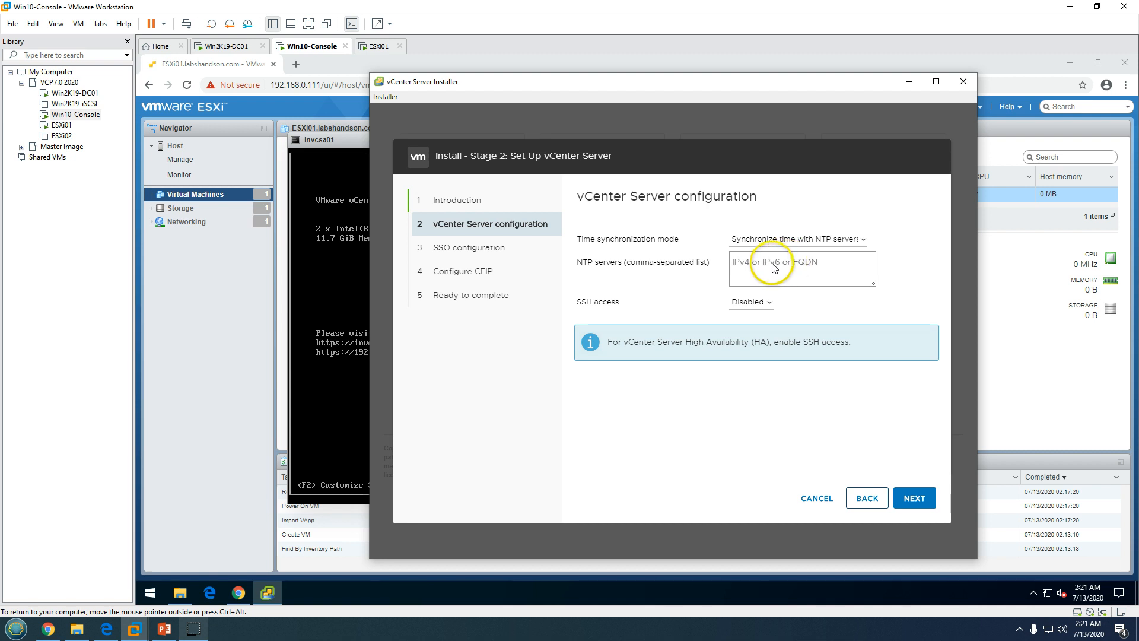
pyautogui.click(771, 241)
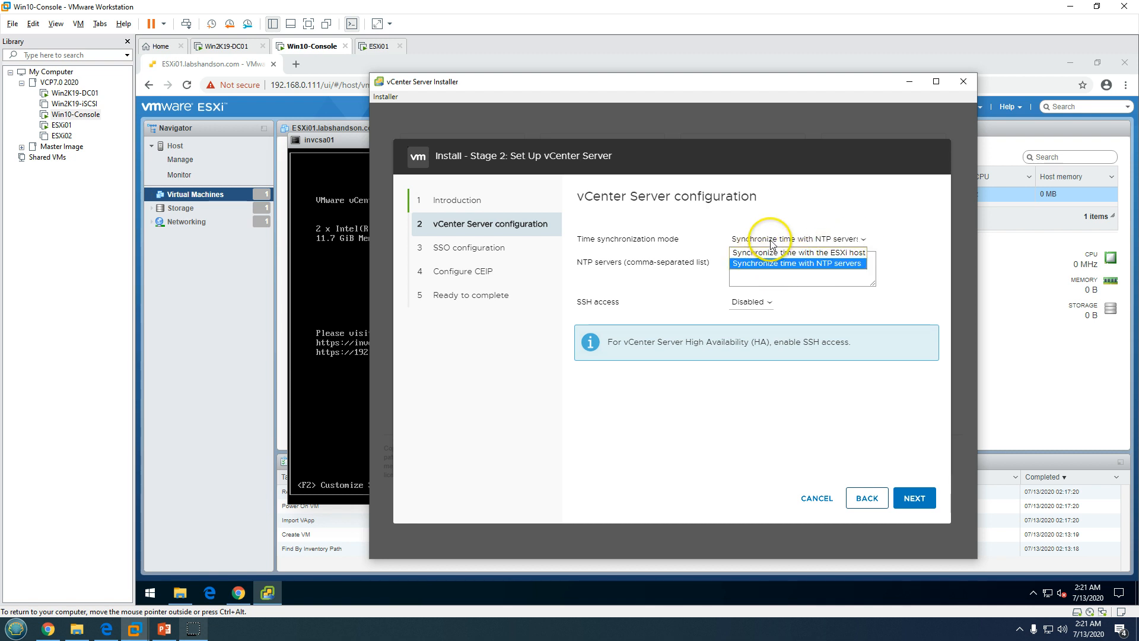
pyautogui.click(772, 253)
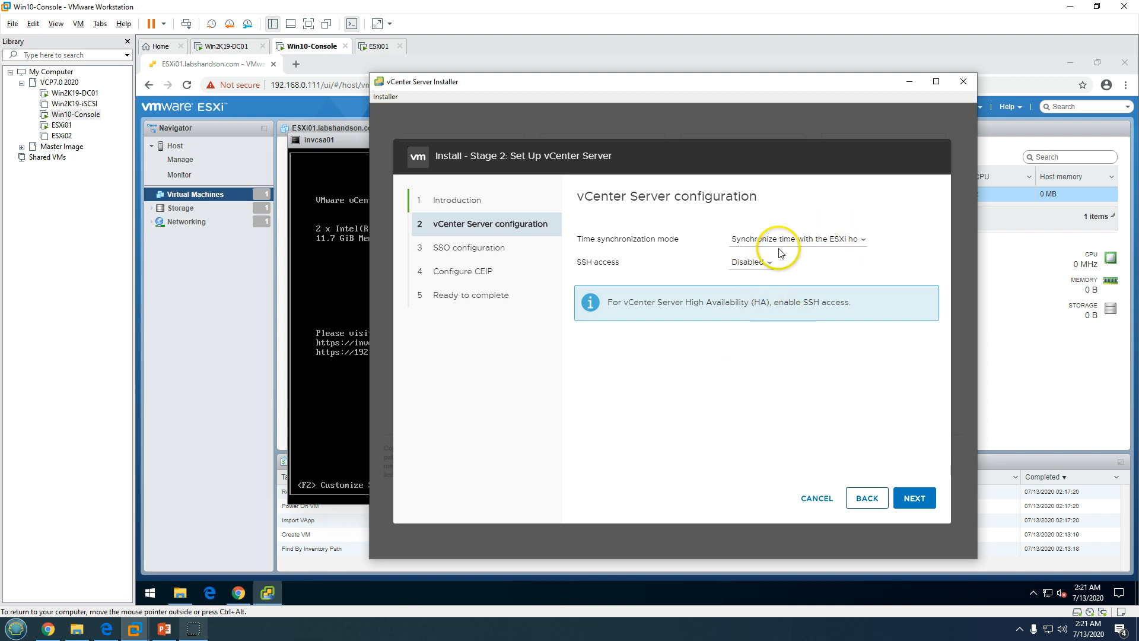
pyautogui.click(855, 237)
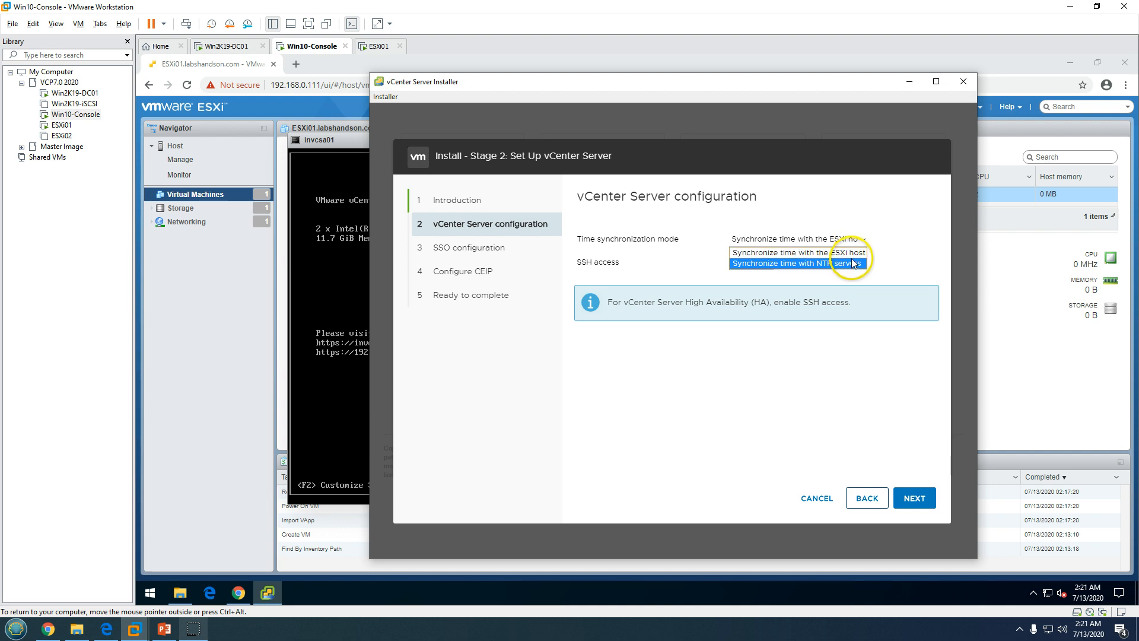
pyautogui.click(849, 256)
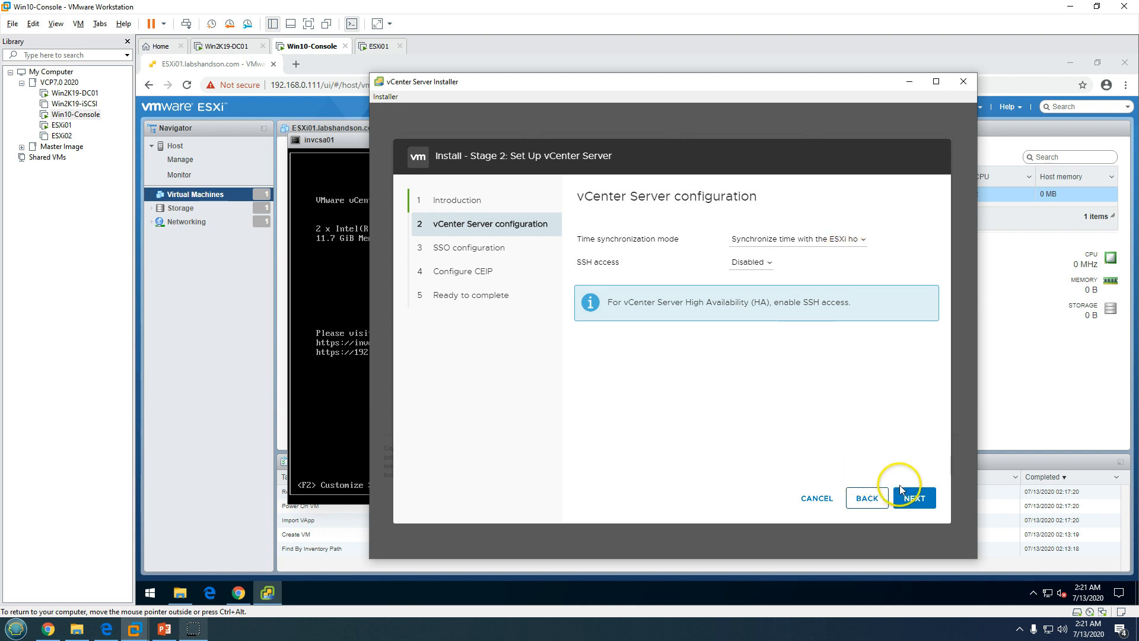
pyautogui.click(914, 499)
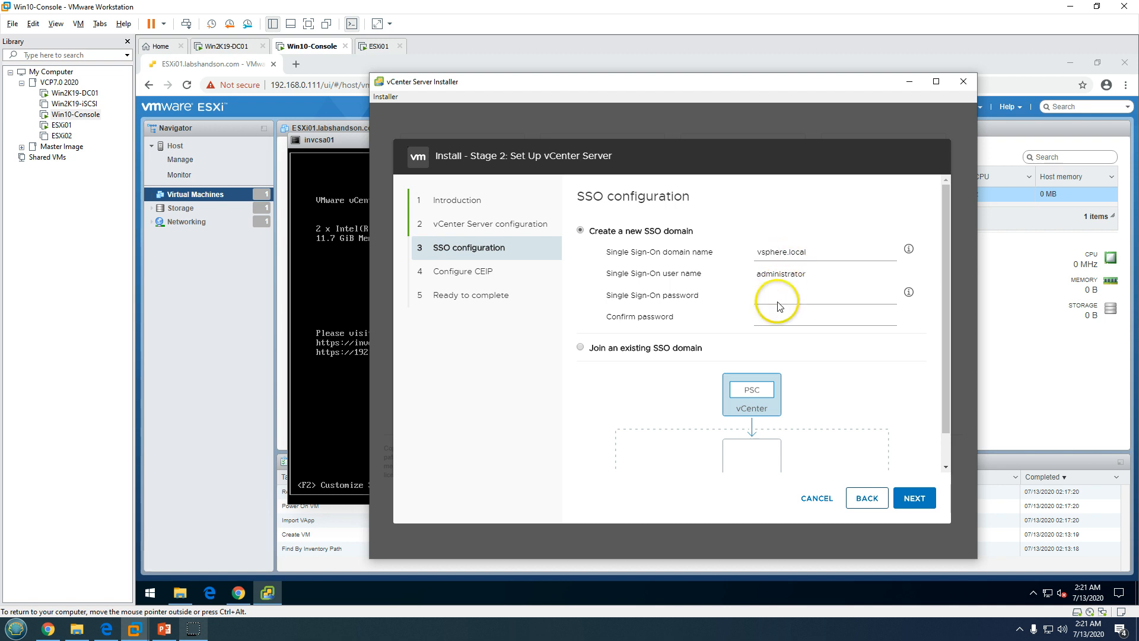
# Keep domain vsphere.local and user administrator, then enter and confirm the SSO password
pyautogui.doubleClick(797, 276)
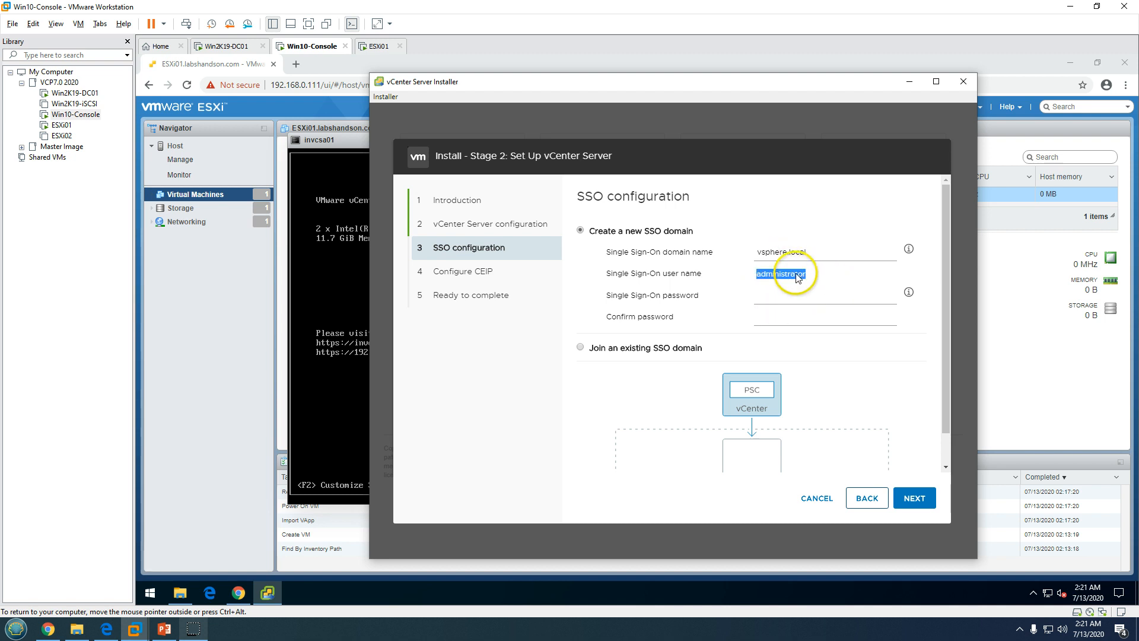
pyautogui.click(786, 296)
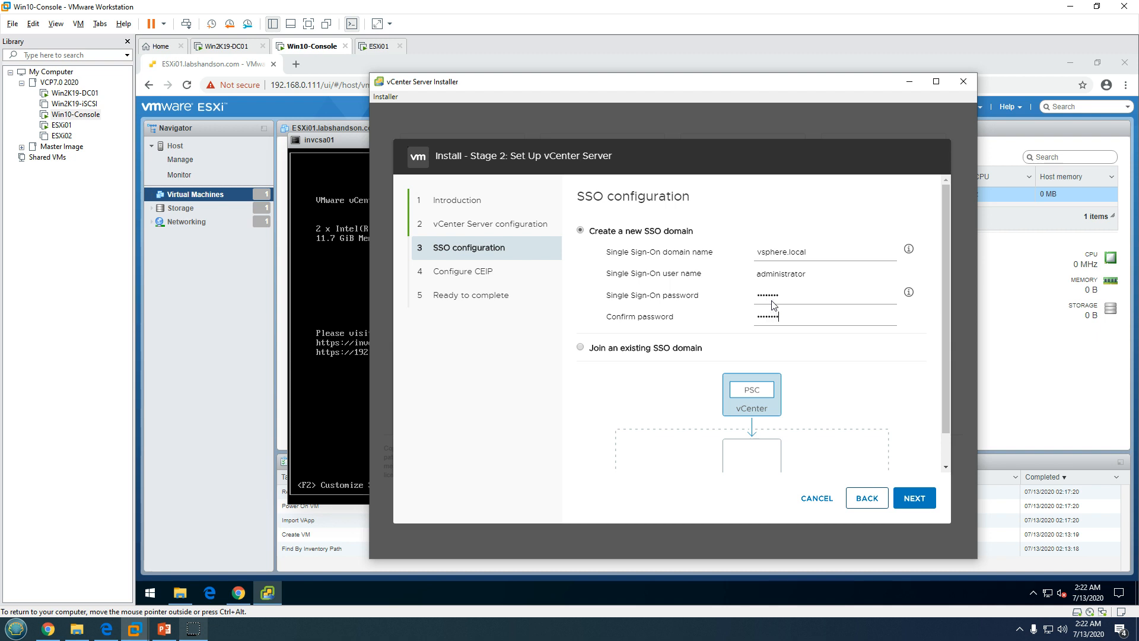
pyautogui.moveTo(946, 332); pyautogui.dragTo(946, 420)
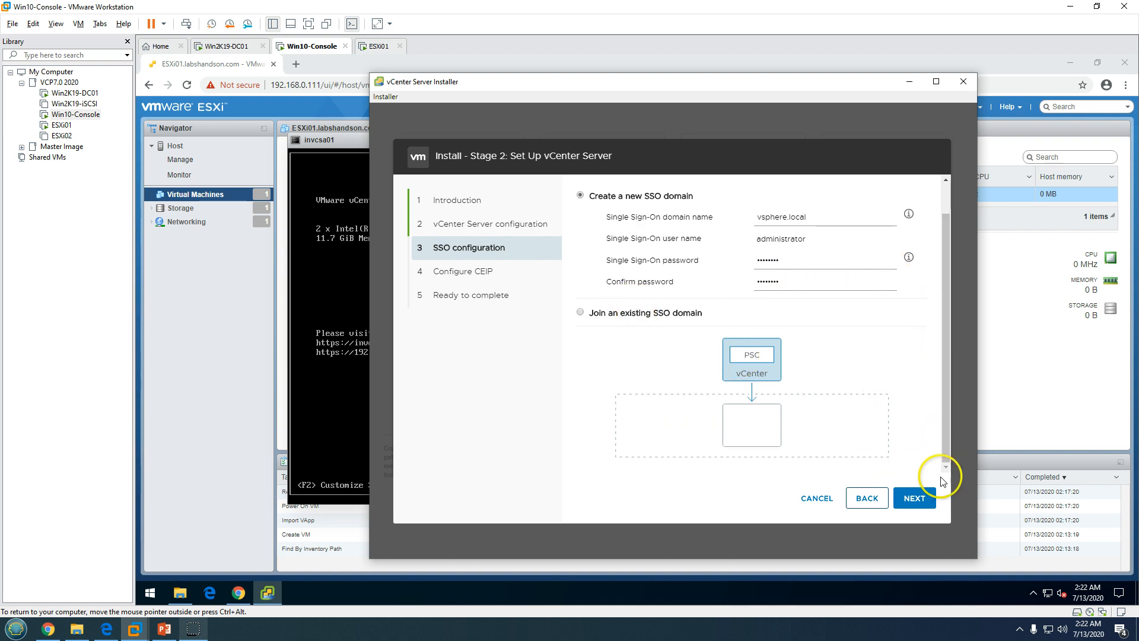
pyautogui.moveTo(945, 294); pyautogui.dragTo(949, 204)
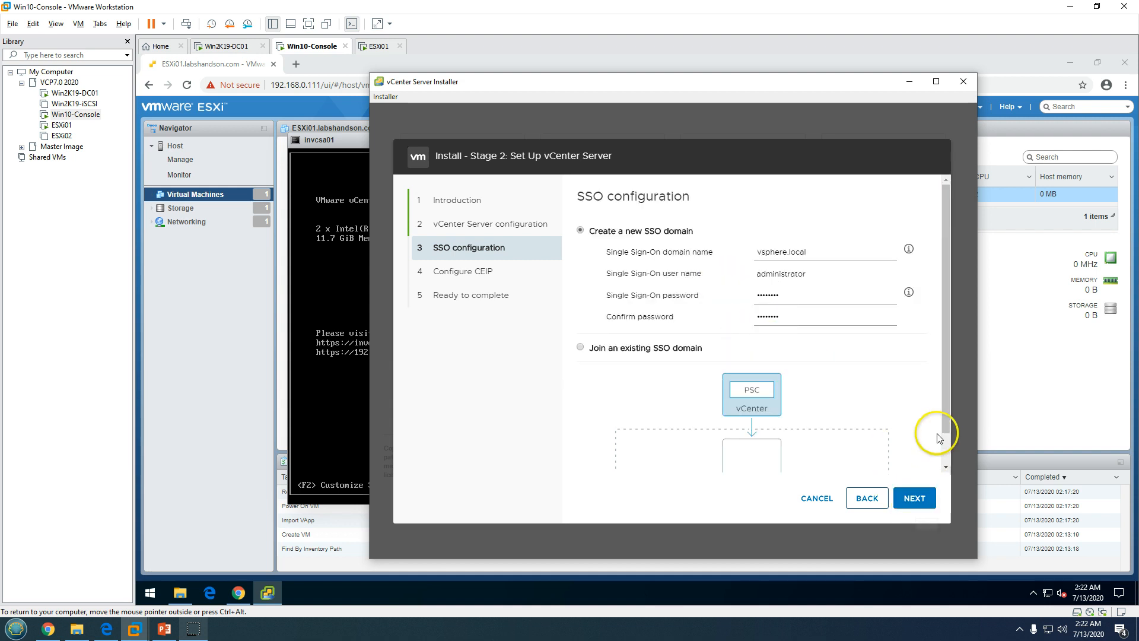
pyautogui.moveTo(946, 416); pyautogui.dragTo(949, 478)
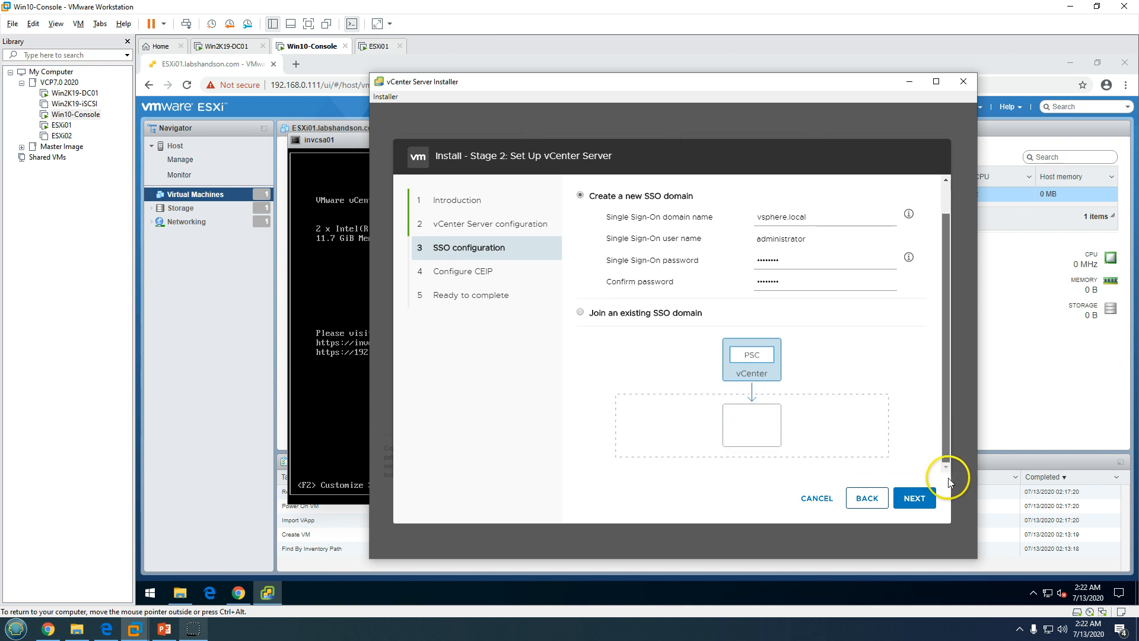
pyautogui.click(921, 503)
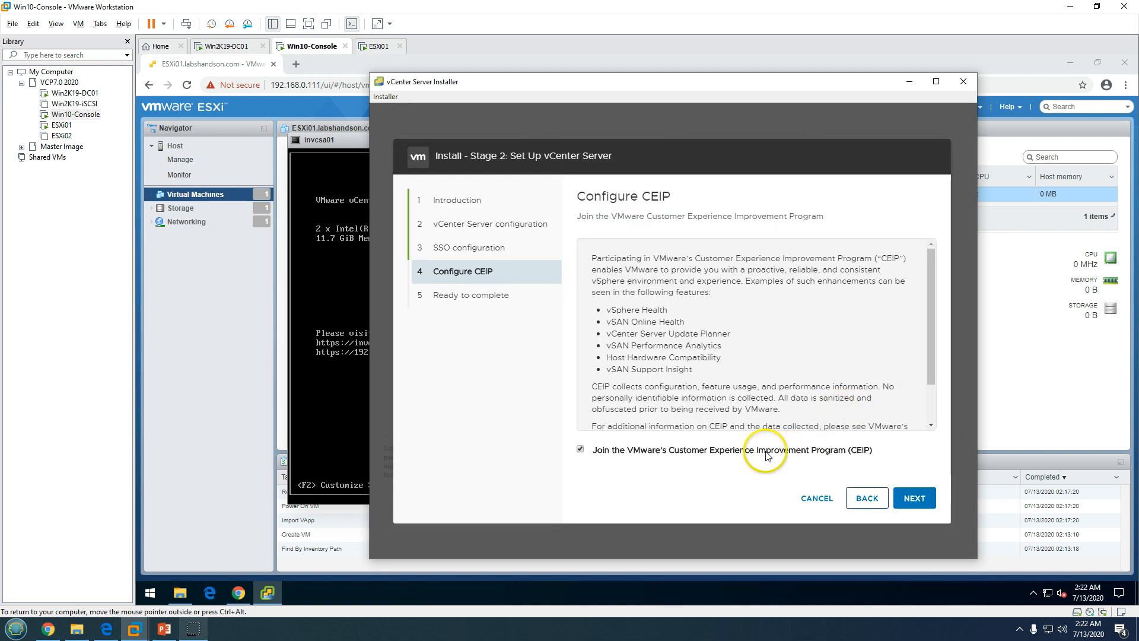
# Uncheck joining the Customer Experience Improvement Program and continue
pyautogui.click(580, 449)
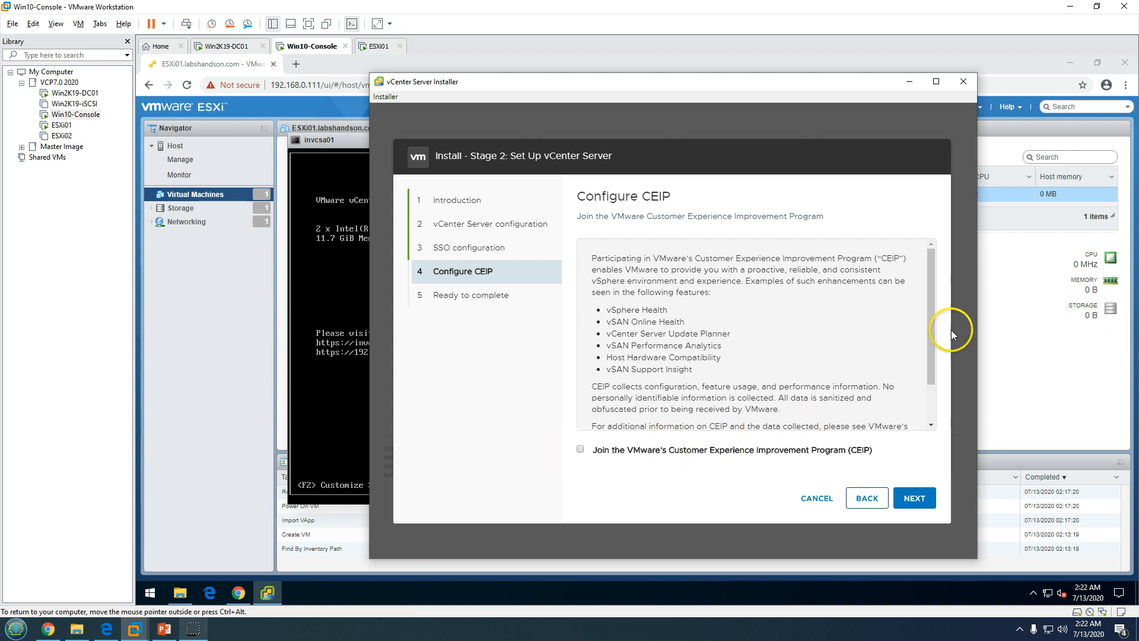
pyautogui.moveTo(935, 343); pyautogui.dragTo(933, 415)
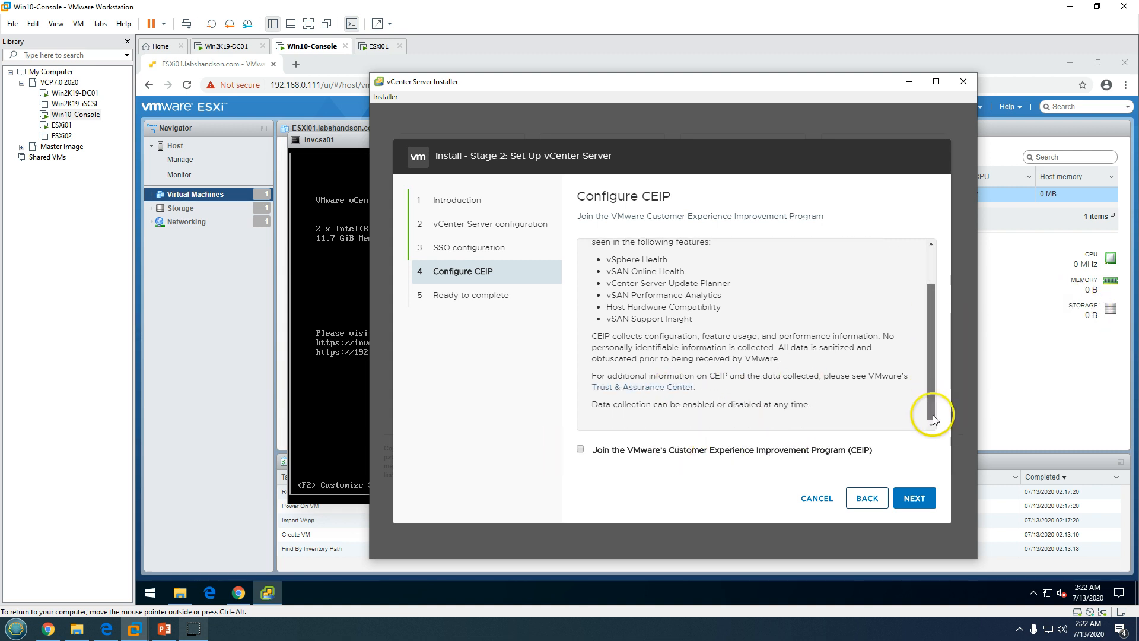
pyautogui.click(915, 499)
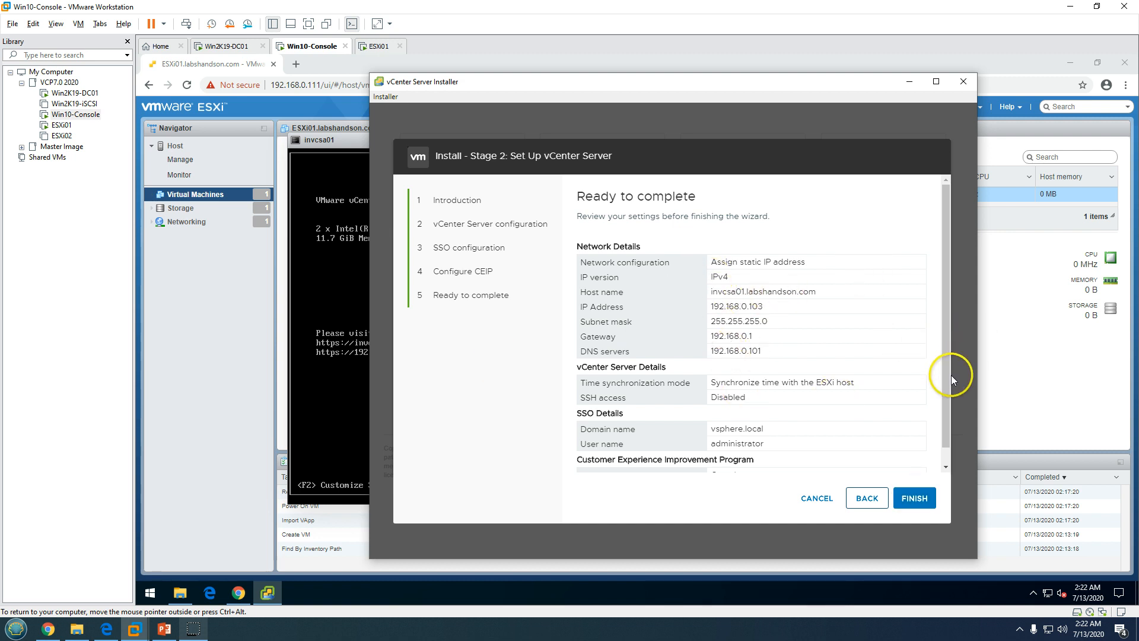
# Scroll the Ready to complete summary and review its network settings
pyautogui.scroll(-2, 946, 390)
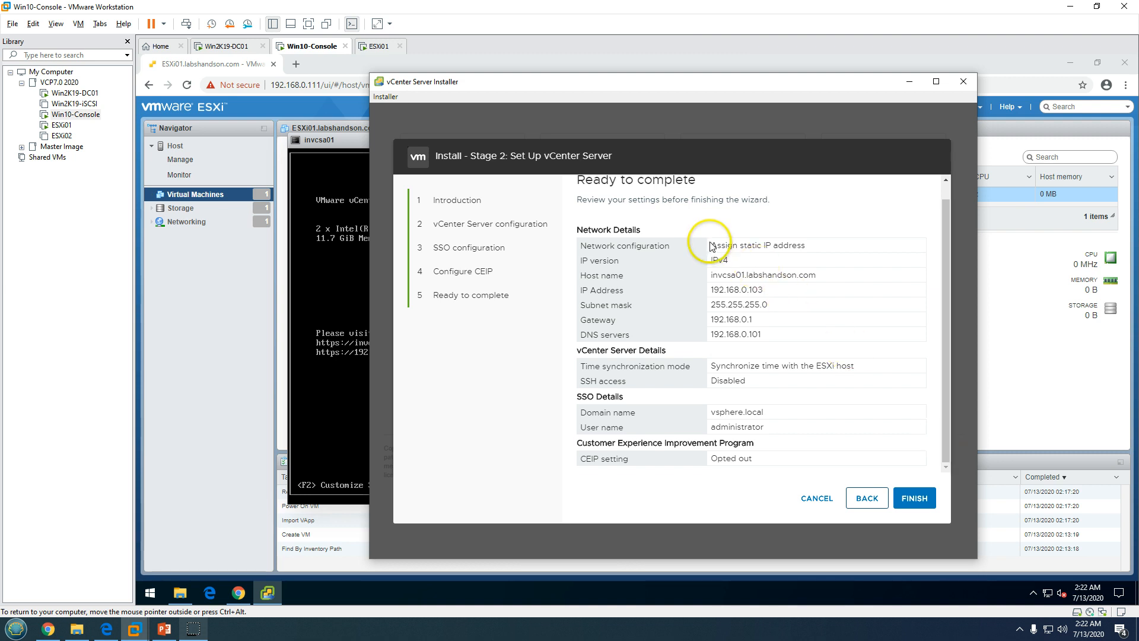
pyautogui.moveTo(712, 246); pyautogui.dragTo(826, 414)
pyautogui.click(826, 414)
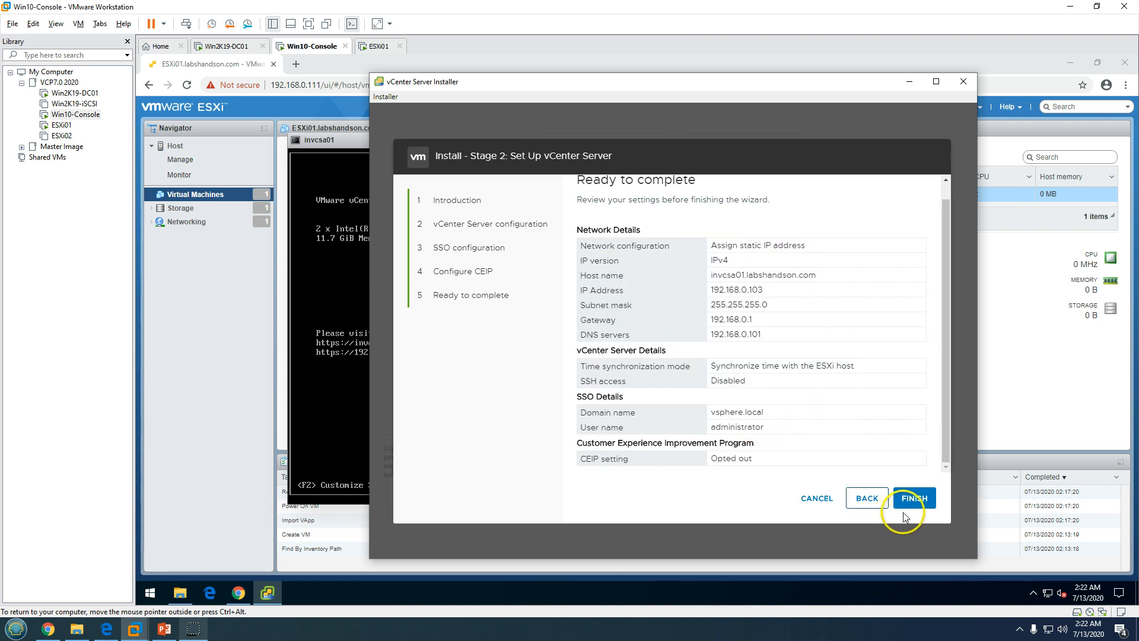
# Finish the wizard and accept the cannot-be-paused warning so Stage 2 configuration begins
pyautogui.click(925, 501)
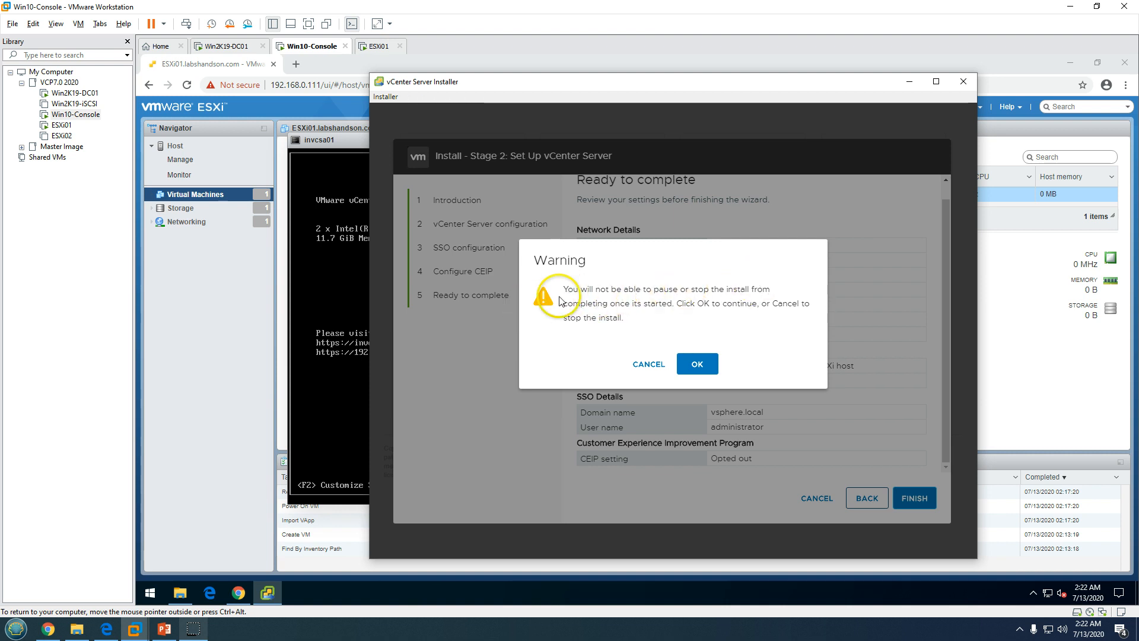
pyautogui.moveTo(564, 287); pyautogui.dragTo(798, 287)
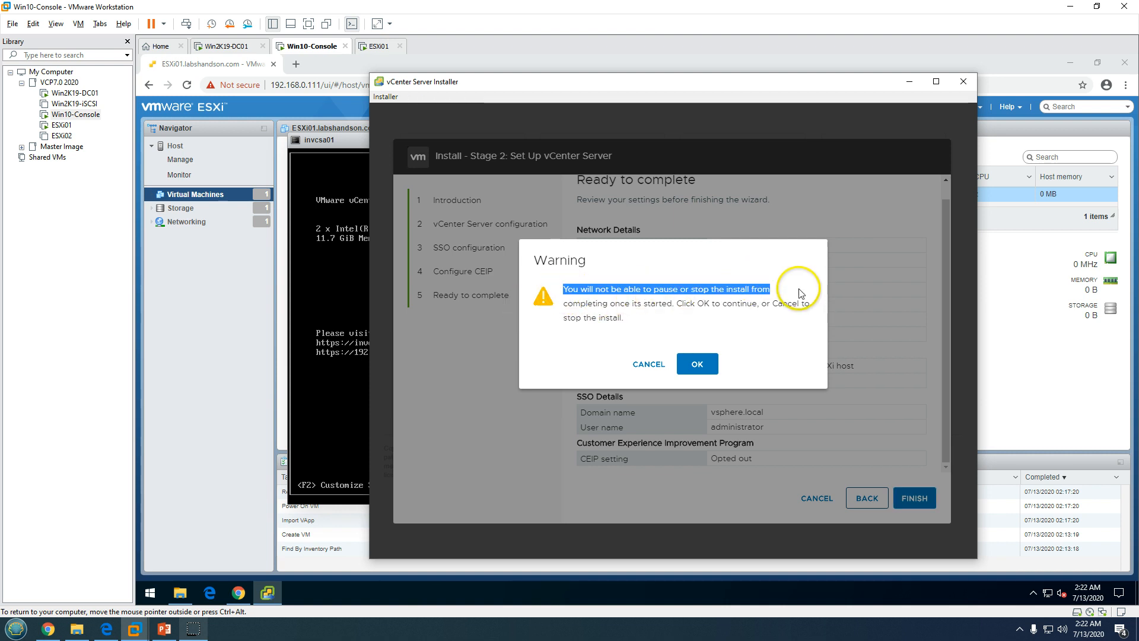
pyautogui.click(746, 321)
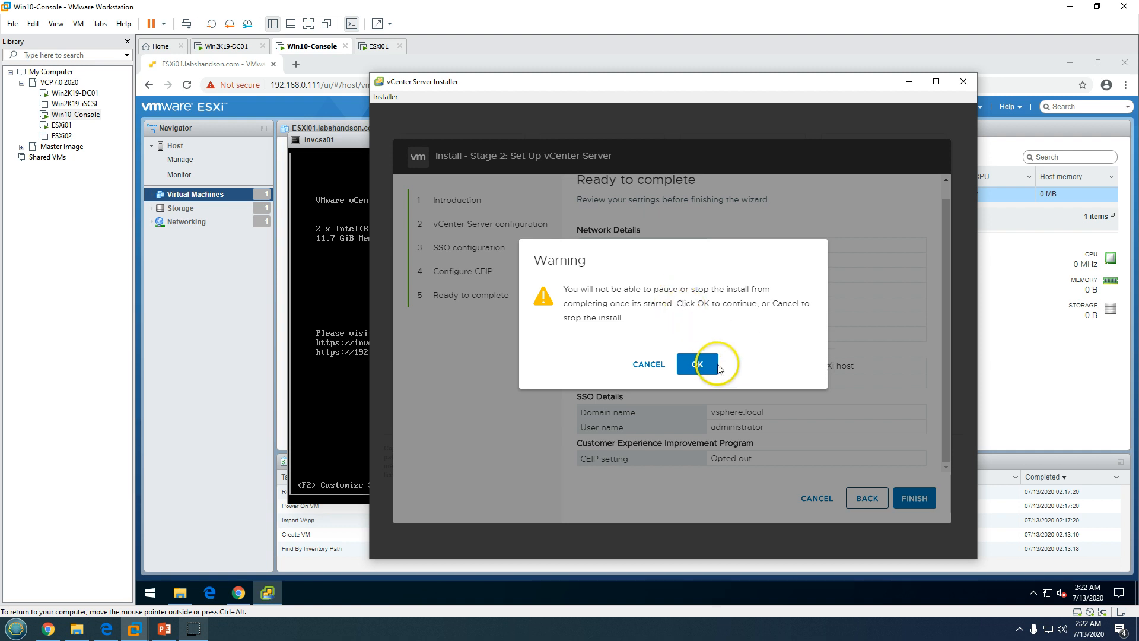
pyautogui.click(696, 365)
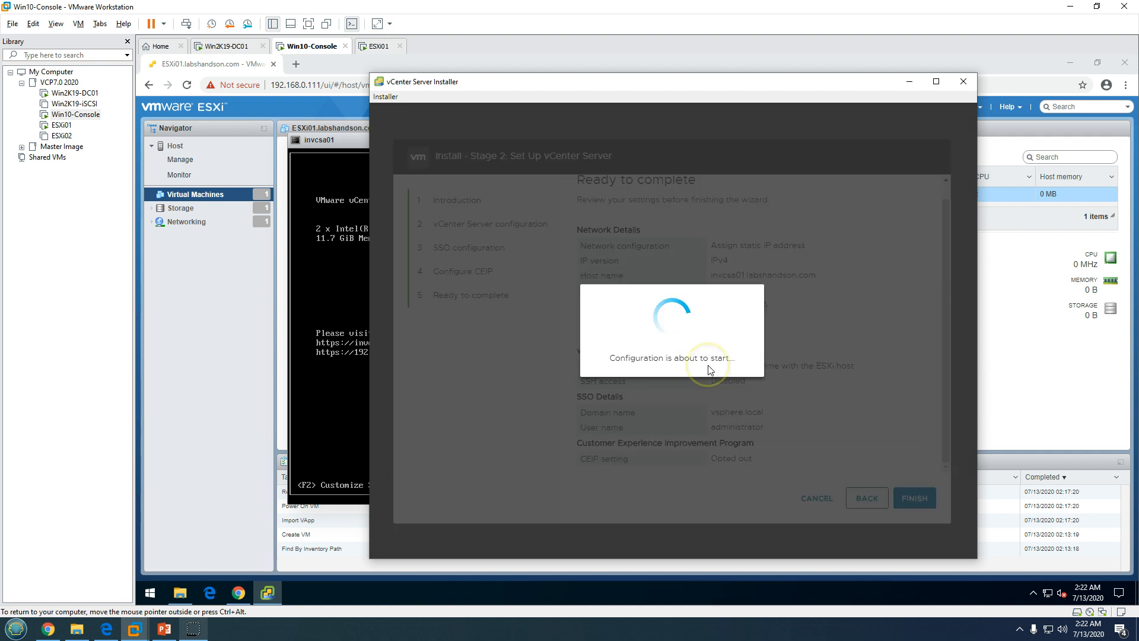
pyautogui.moveTo(602, 359); pyautogui.dragTo(725, 362)
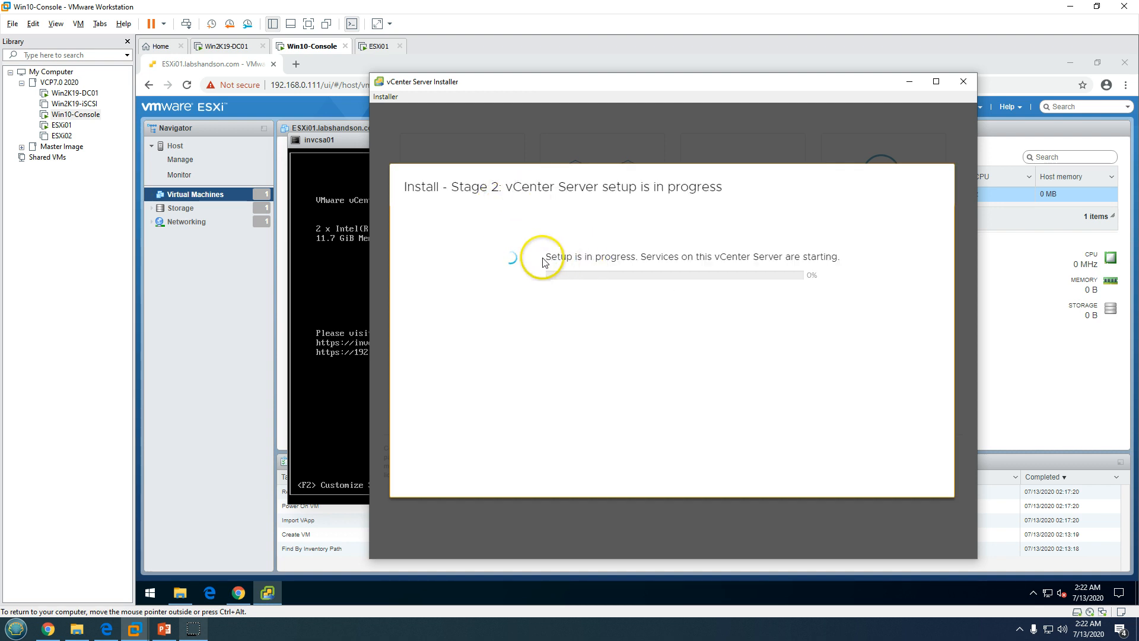
pyautogui.moveTo(543, 258); pyautogui.dragTo(882, 265)
pyautogui.click(596, 362)
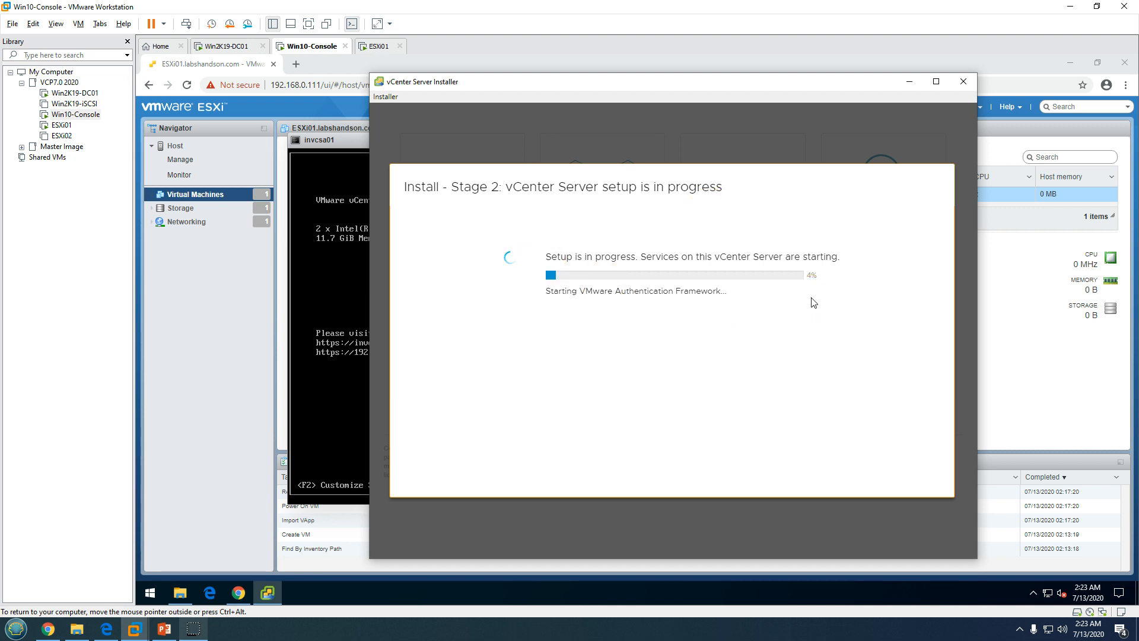
# Launch Windows PowerShell and run 'ping invcsa01' to confirm replies from 192.168.0.103
pyautogui.rightClick(150, 593)
pyautogui.press('Up')
pyautogui.press('Up')
pyautogui.press('Up')
pyautogui.press('Up')
pyautogui.press('Up')
pyautogui.press('Up')
pyautogui.press('Up')
pyautogui.press('Up')
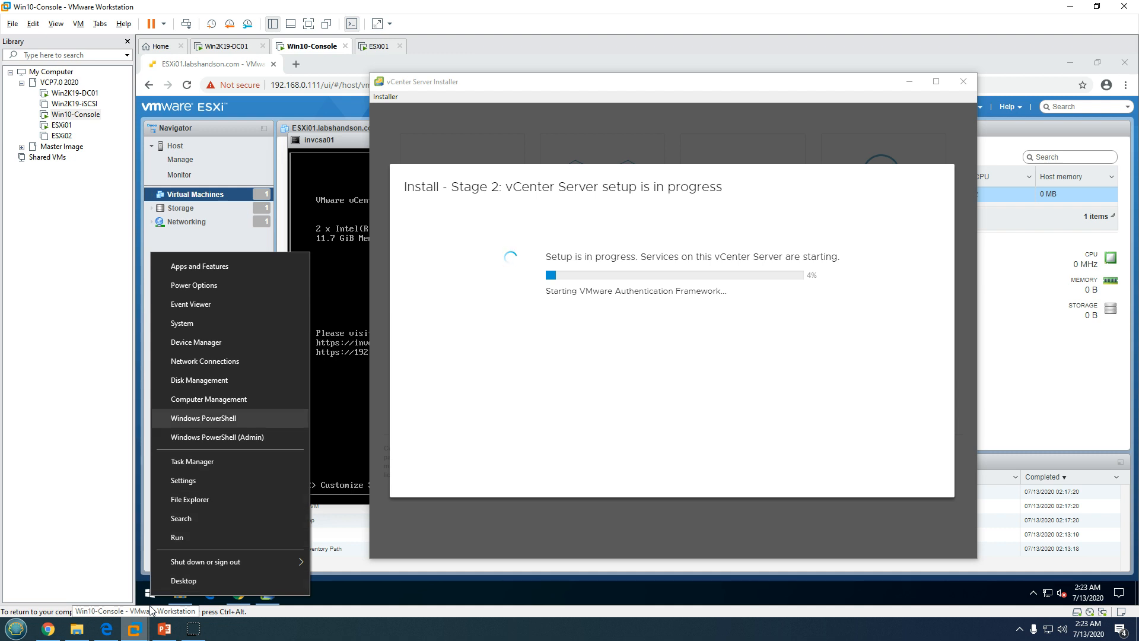
pyautogui.press('Return')
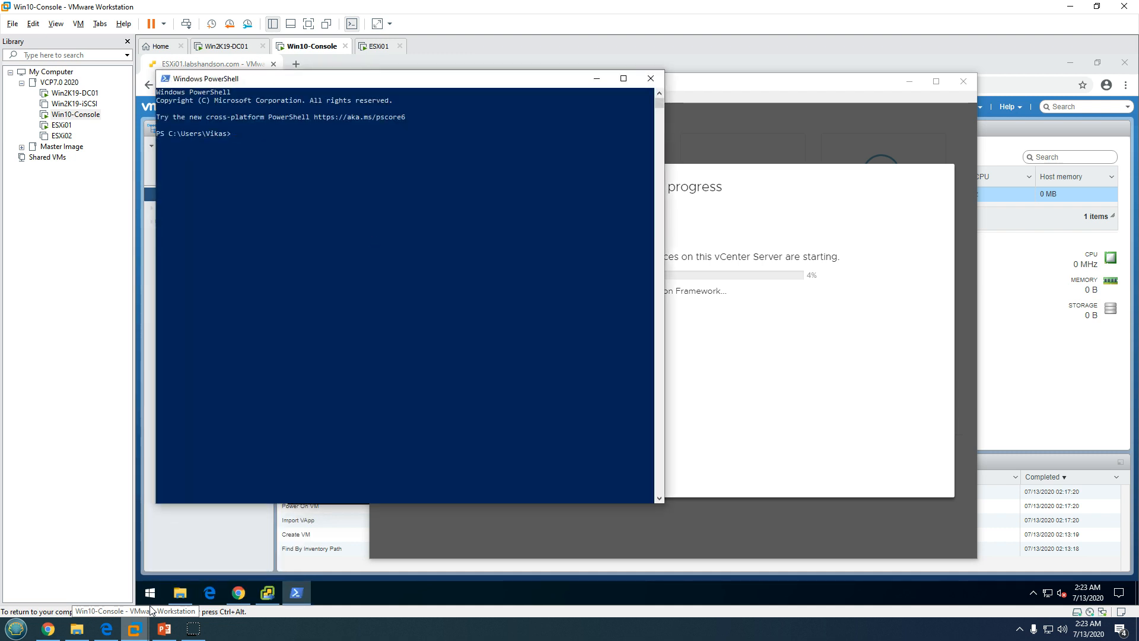
pyautogui.write('ping in')
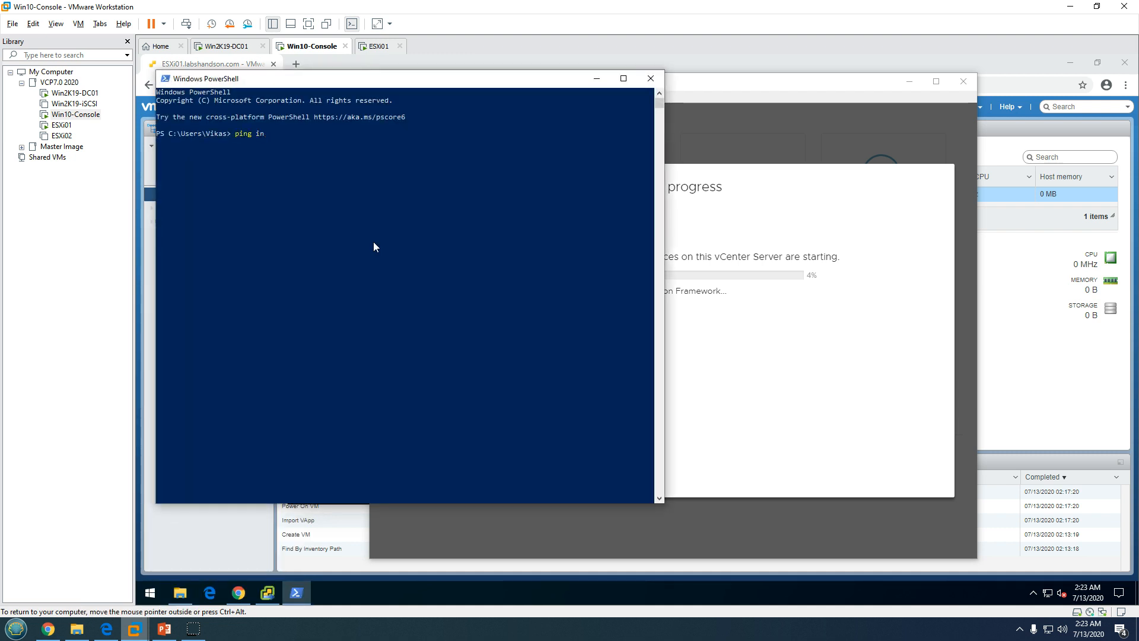
pyautogui.write('vcsa01')
pyautogui.press('Return')
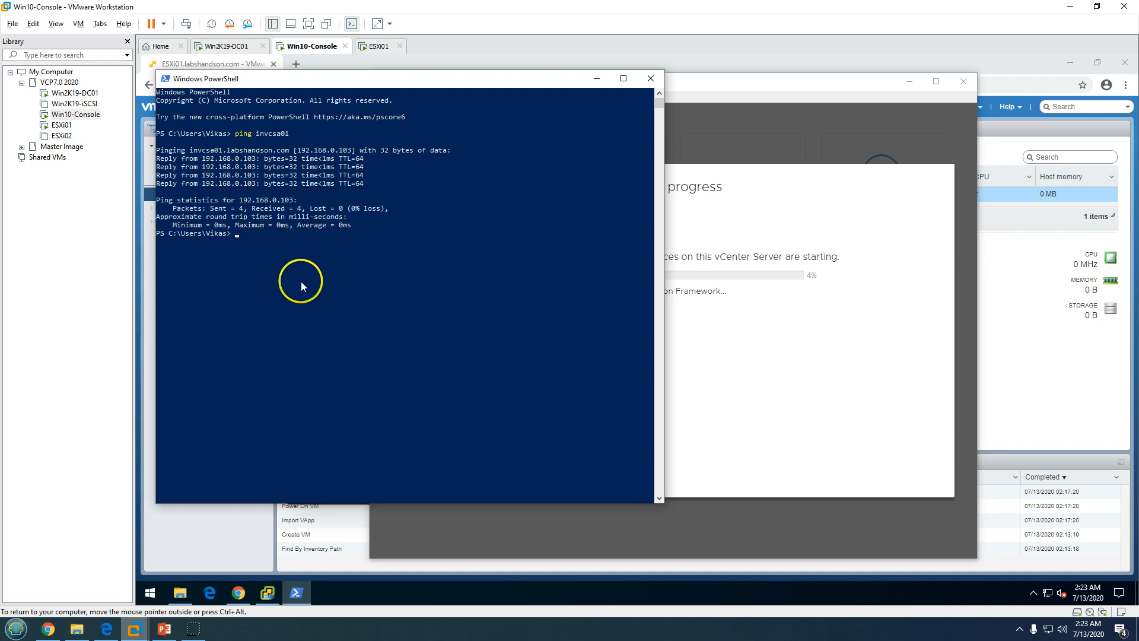
pyautogui.click(297, 68)
pyautogui.click(296, 64)
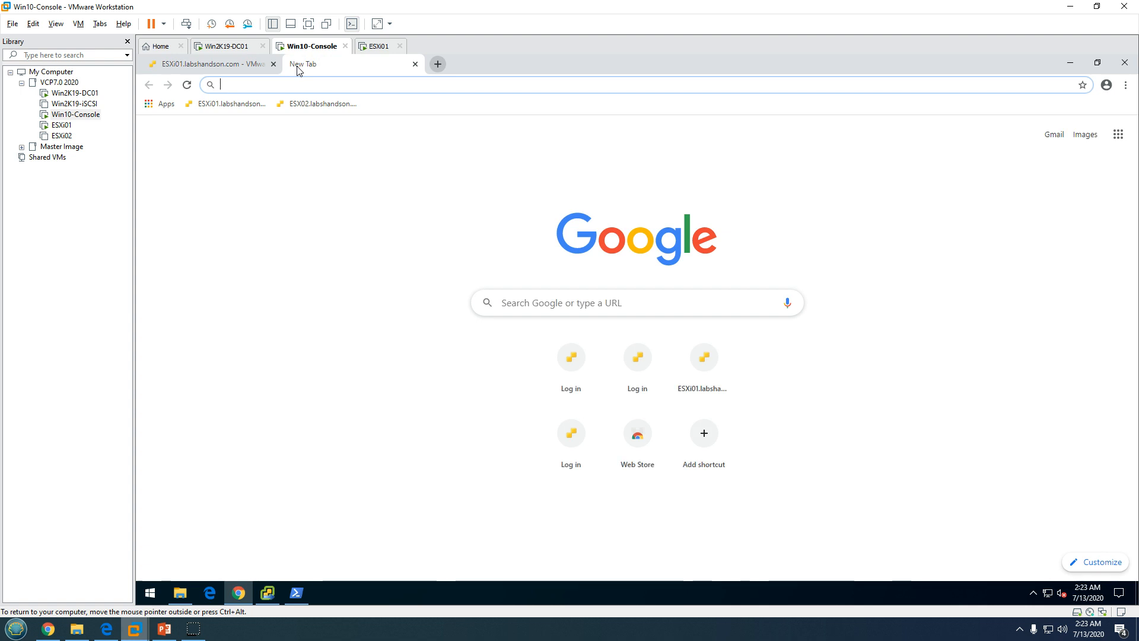
pyautogui.write('https')
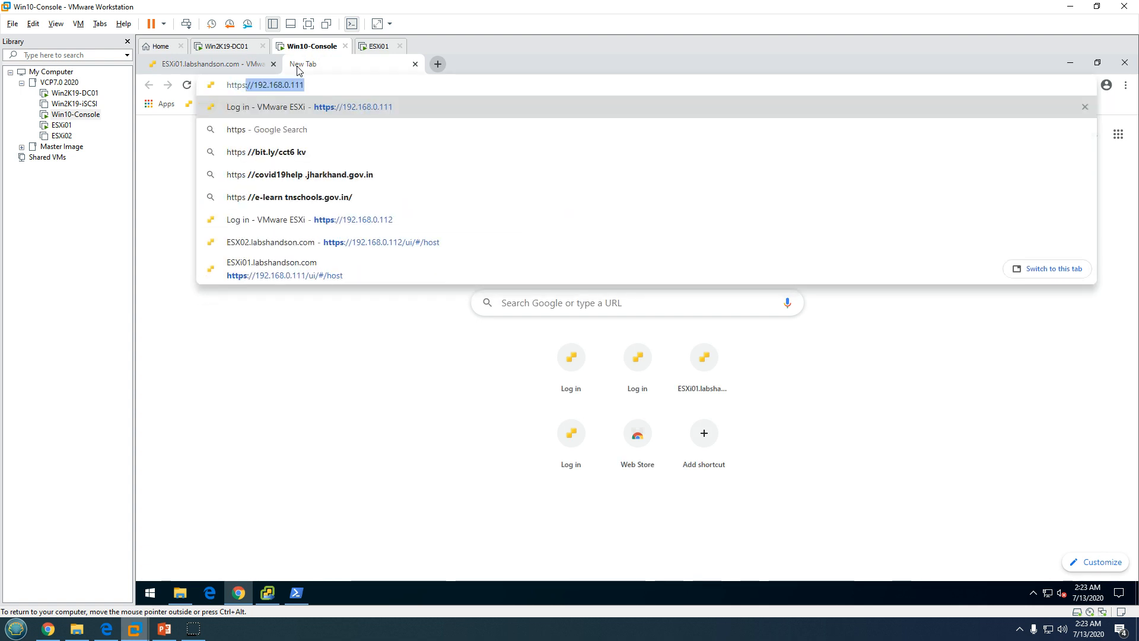
pyautogui.write('://in')
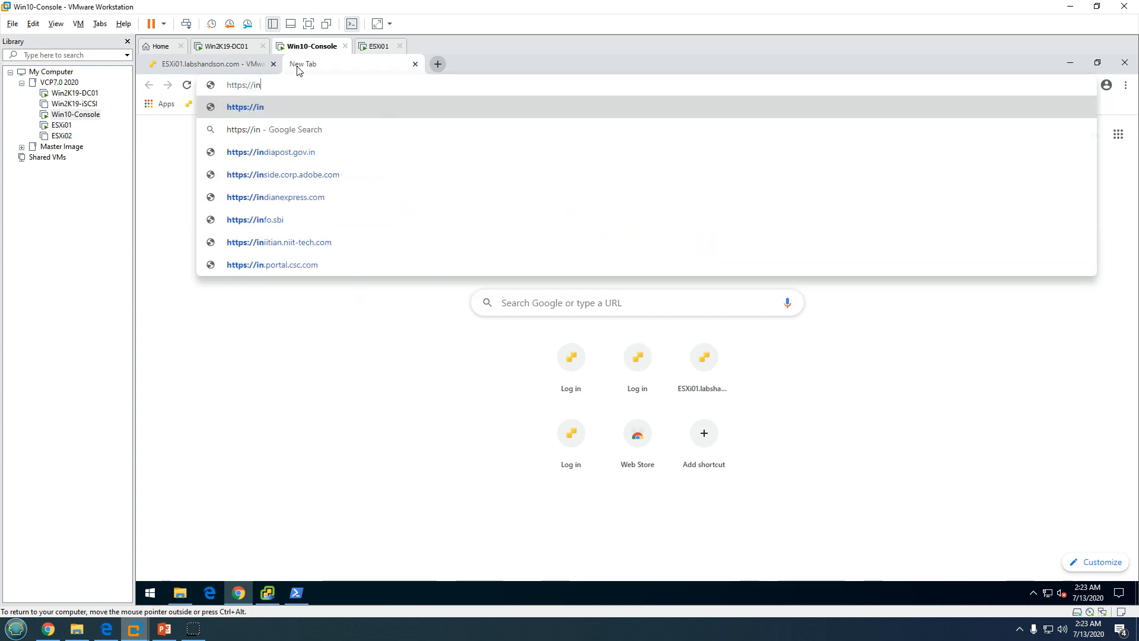
pyautogui.write('vcsa01')
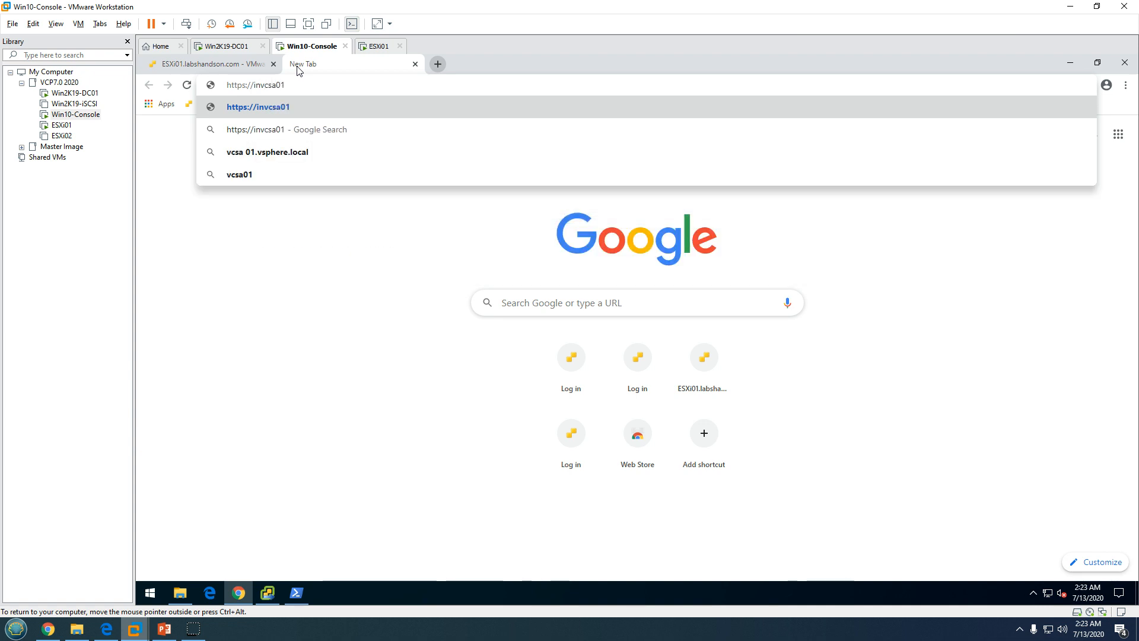
pyautogui.write(':5')
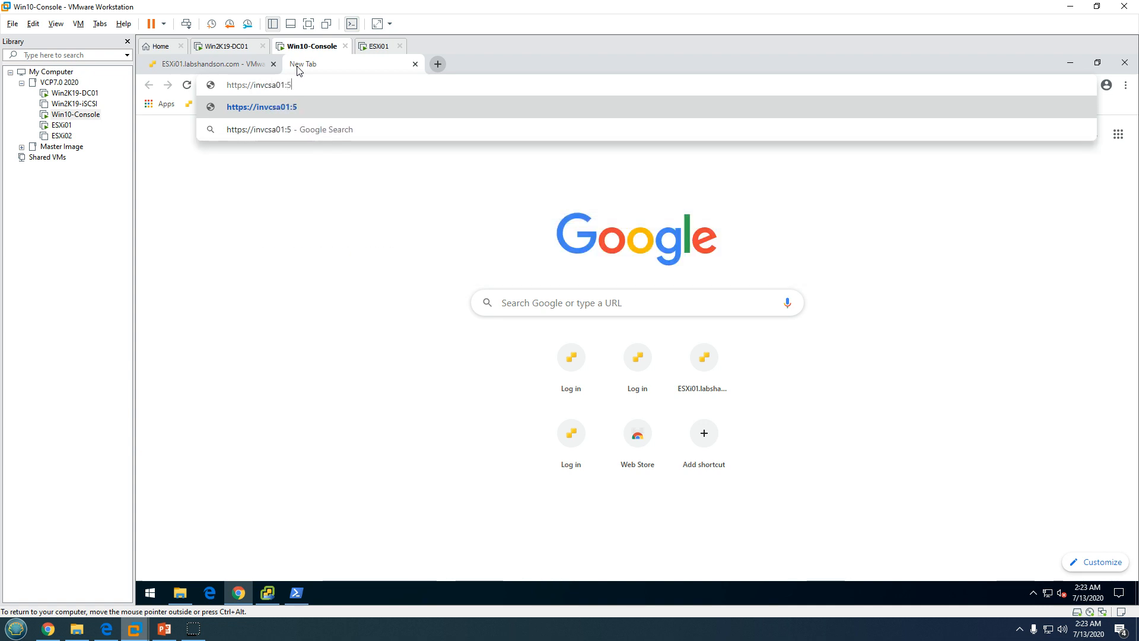
pyautogui.write('480')
pyautogui.press('Return')
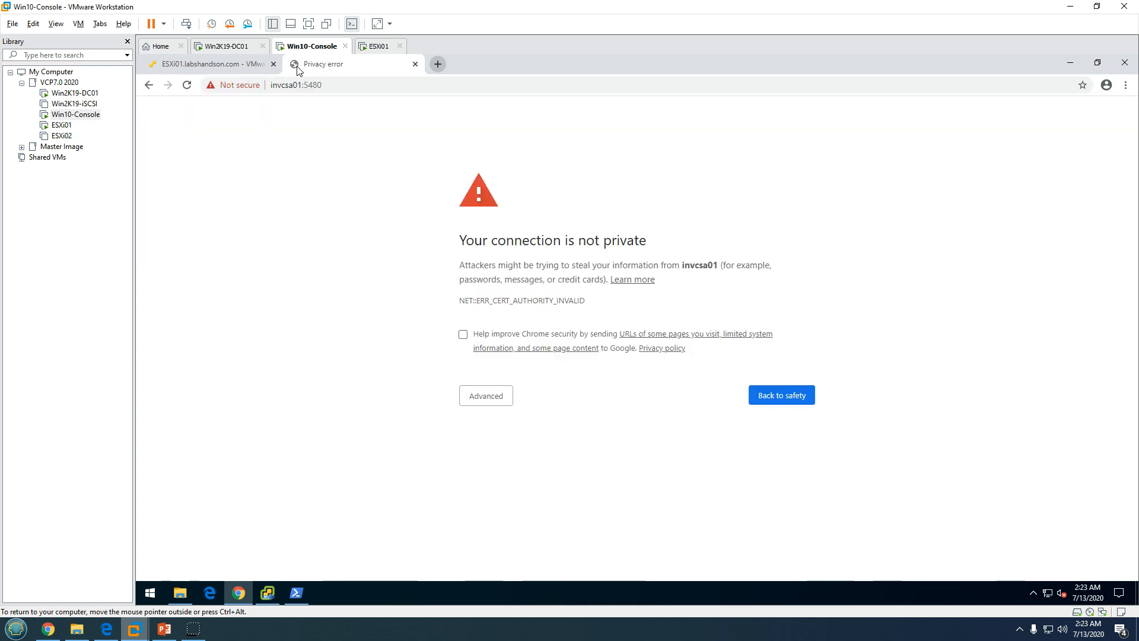
pyautogui.click(497, 408)
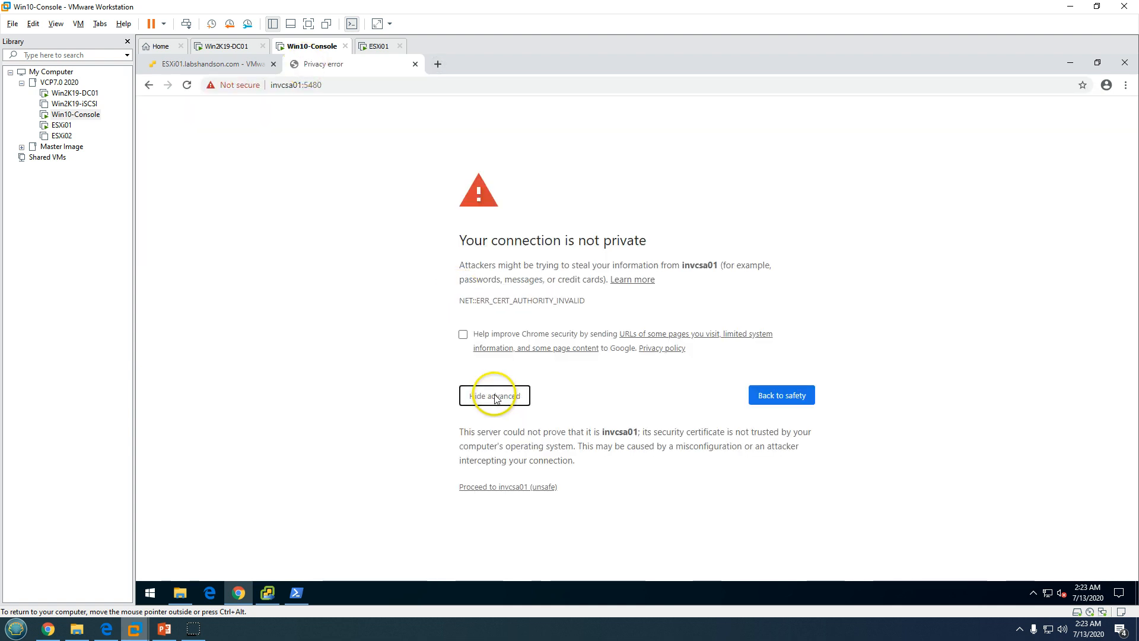
pyautogui.click(525, 489)
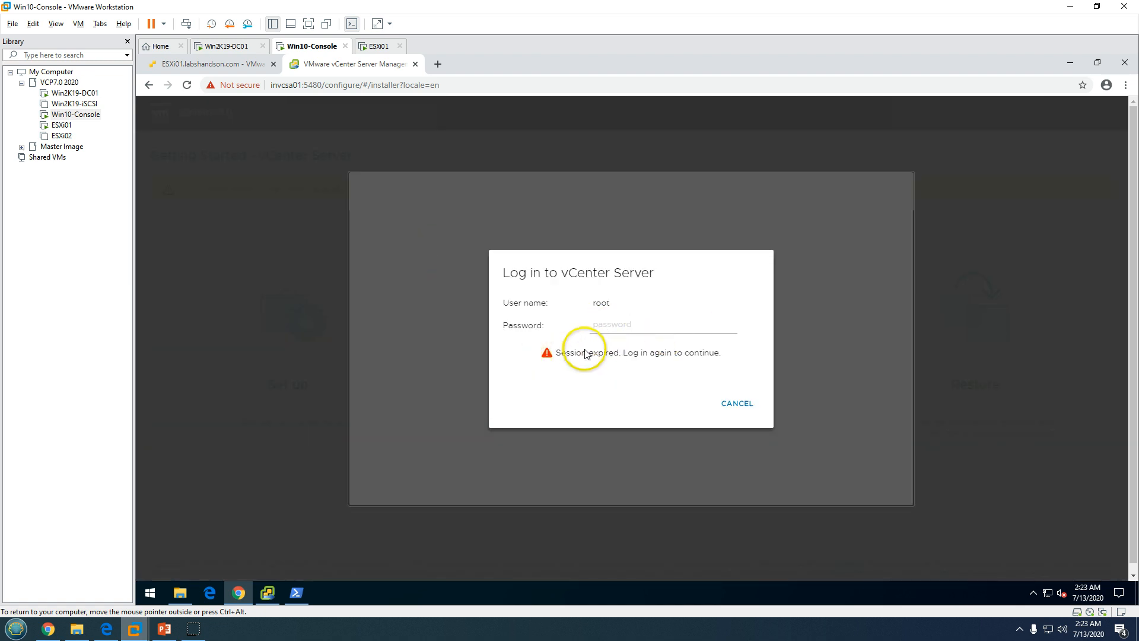
# Log in to the appliance management page as root with the root password
pyautogui.click(629, 331)
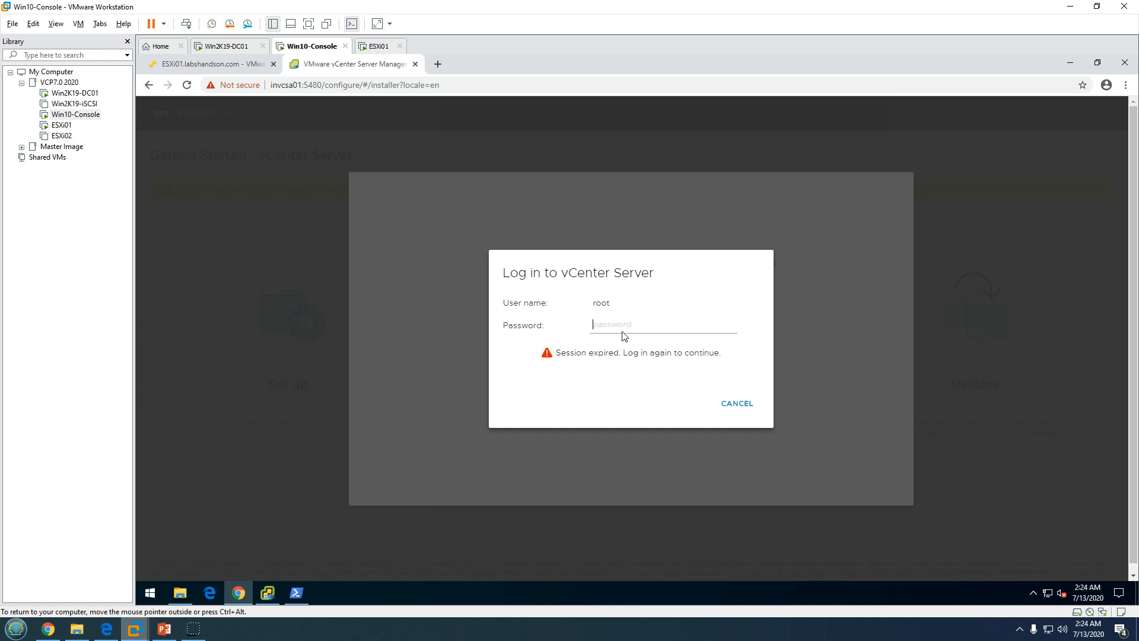
pyautogui.write('VM')
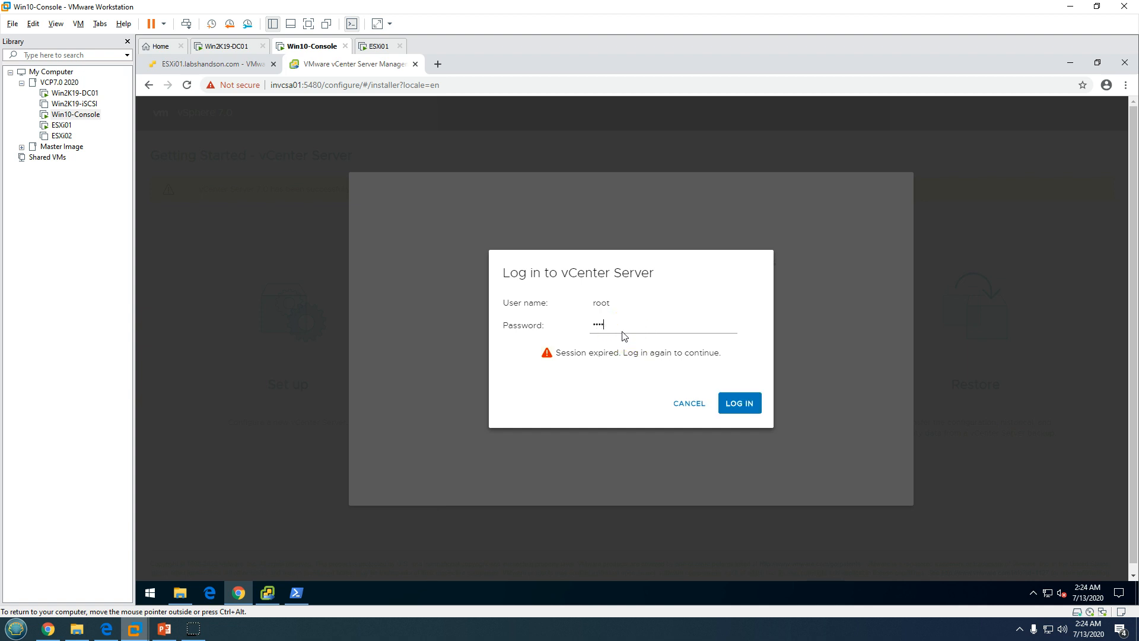
pyautogui.click(748, 401)
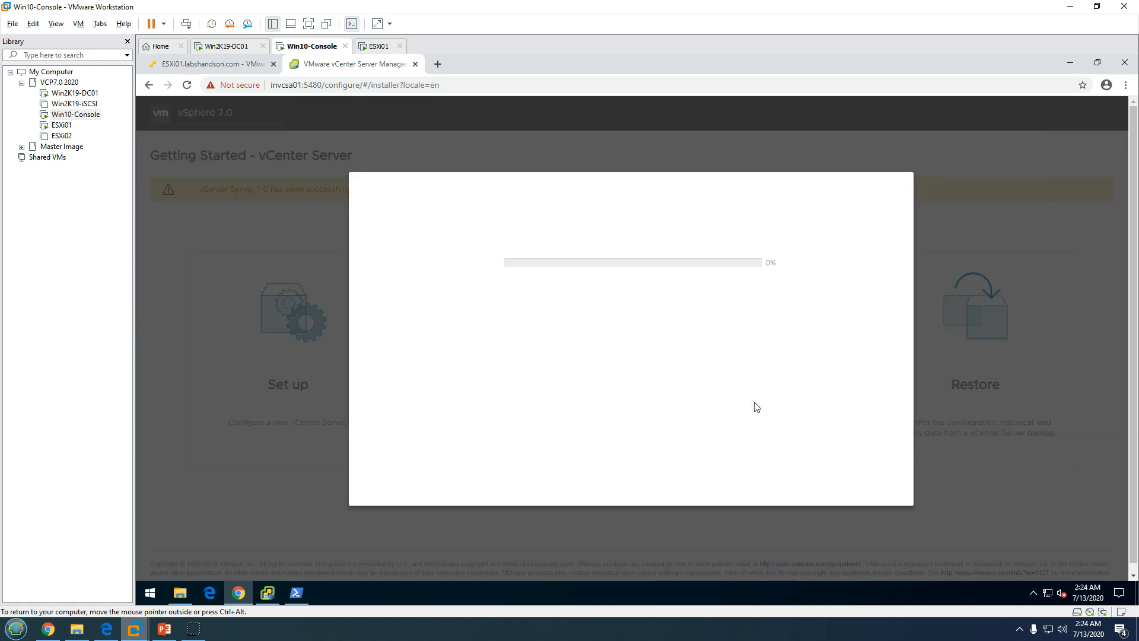
pyautogui.click(596, 364)
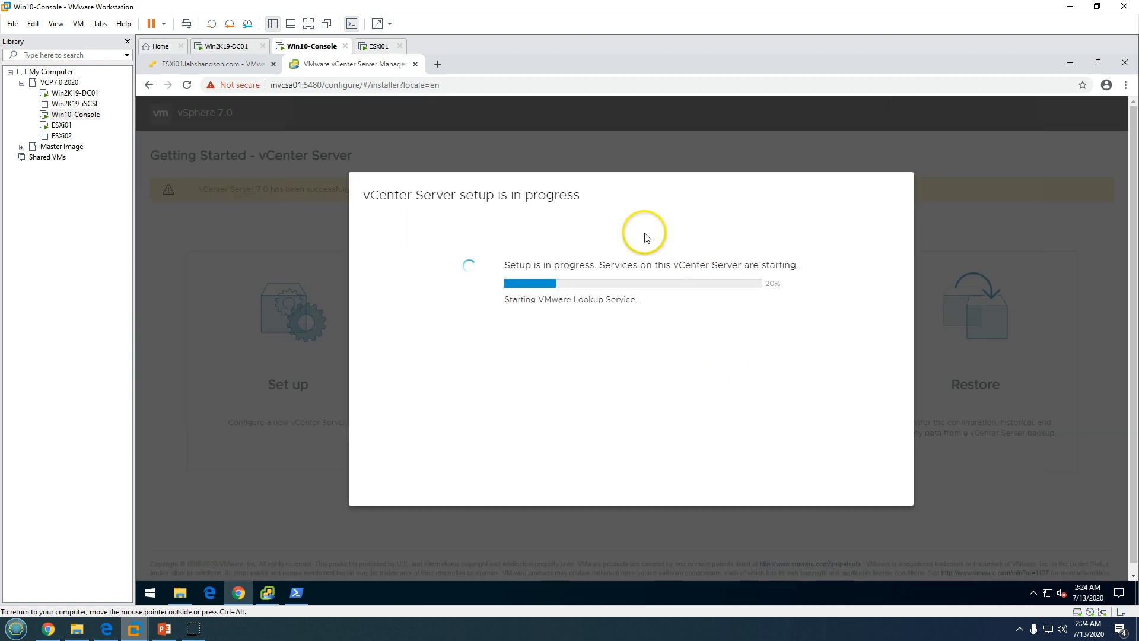
# Monitor Stage 2 setup progress by alternating between the installer and the browser
pyautogui.click(268, 593)
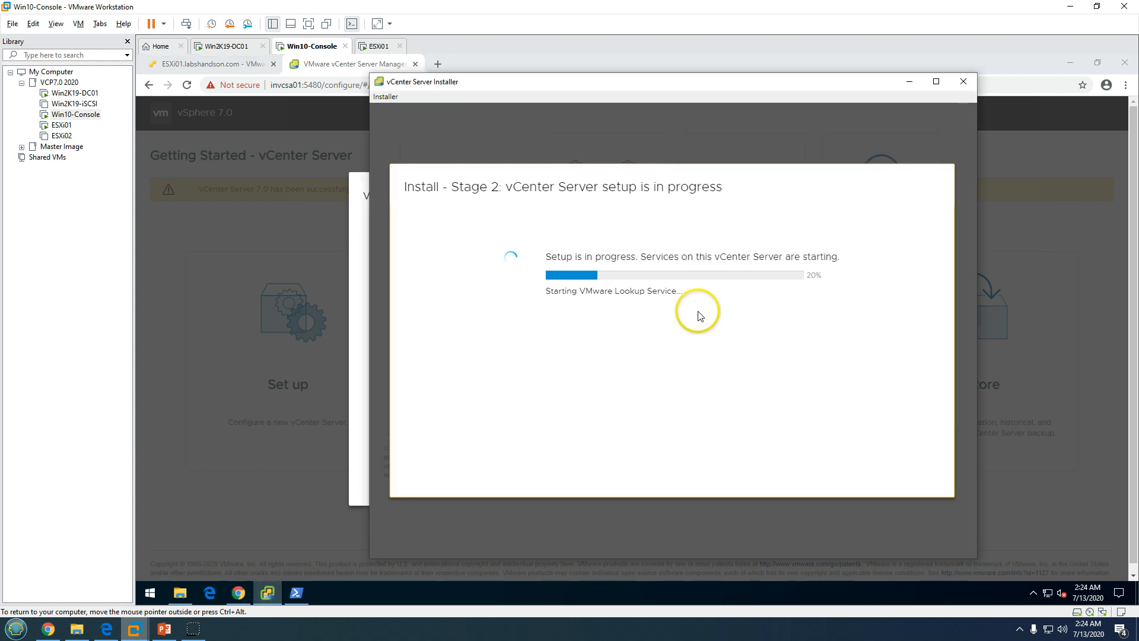
pyautogui.click(358, 254)
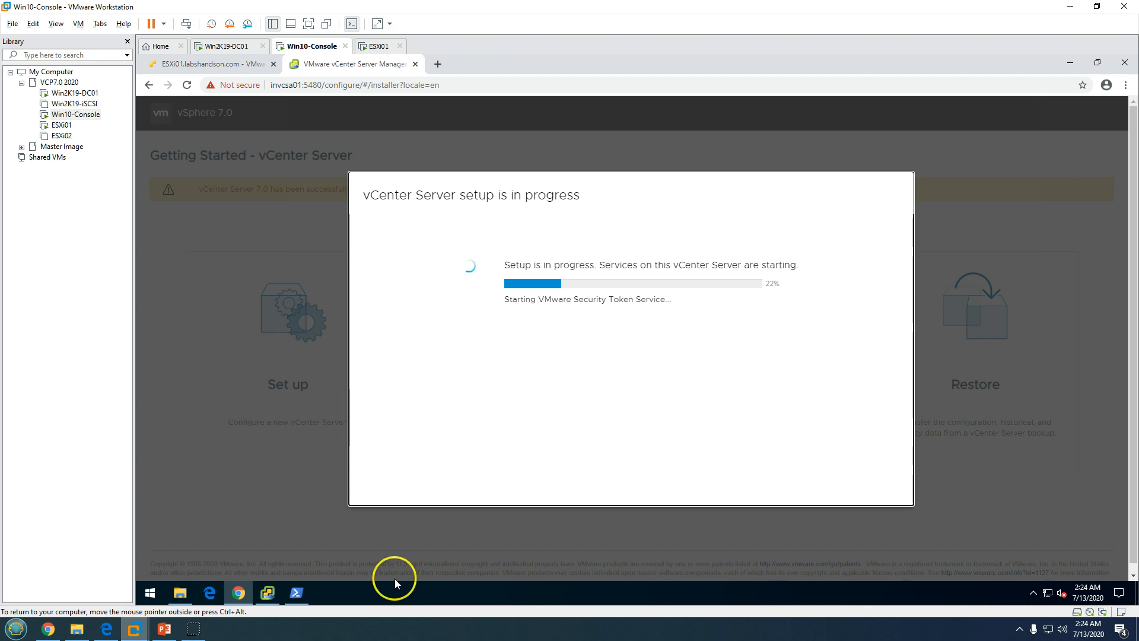
pyautogui.click(269, 593)
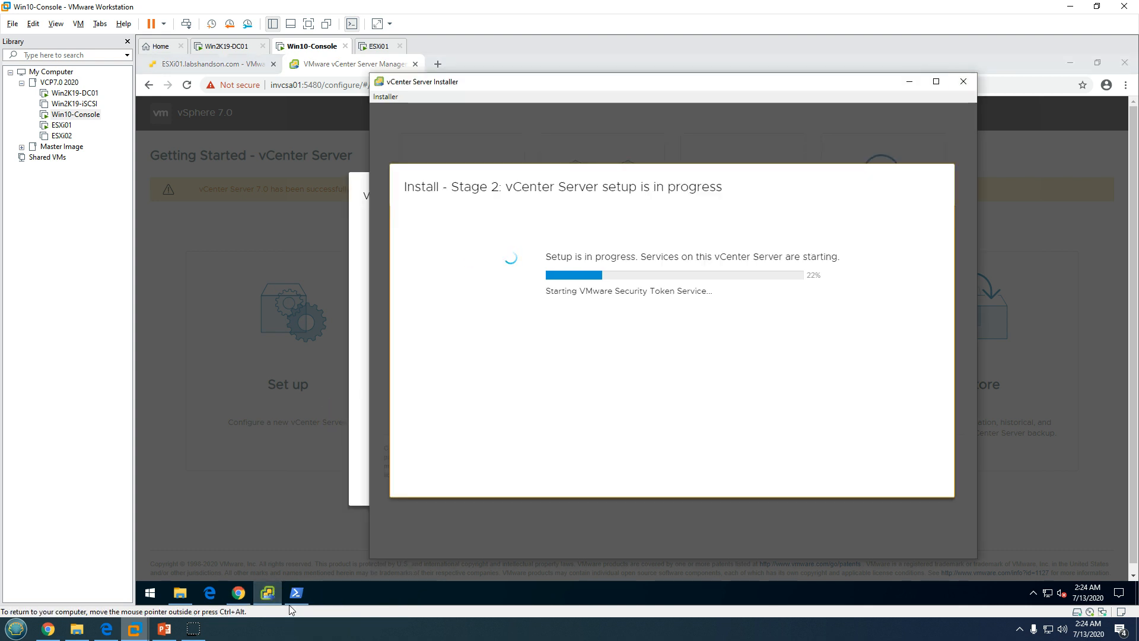
pyautogui.click(351, 234)
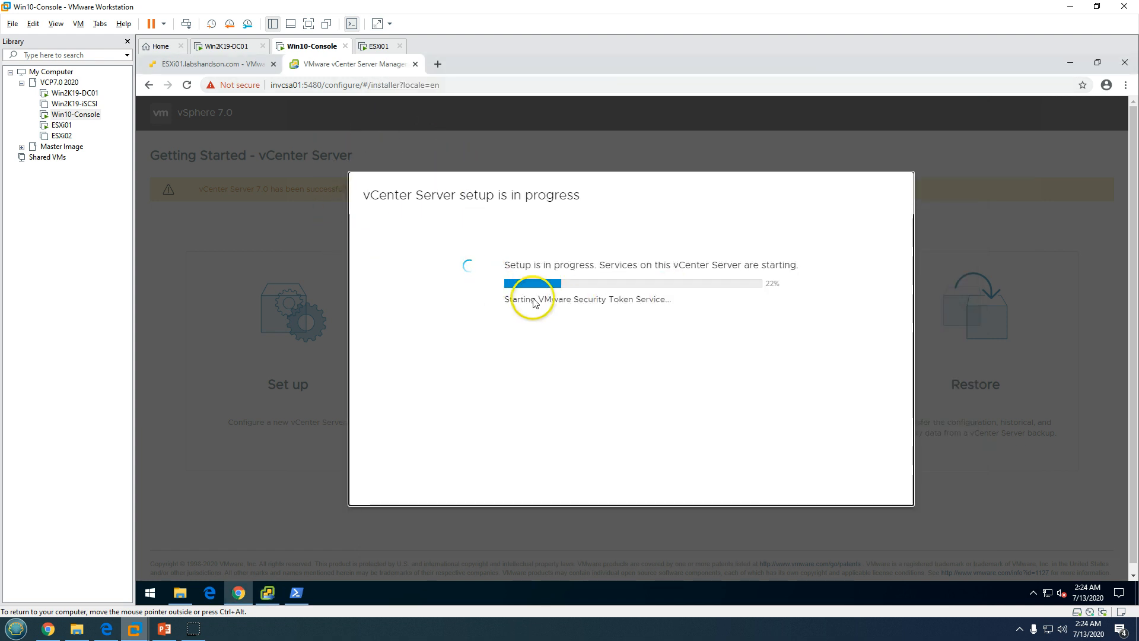
pyautogui.click(262, 593)
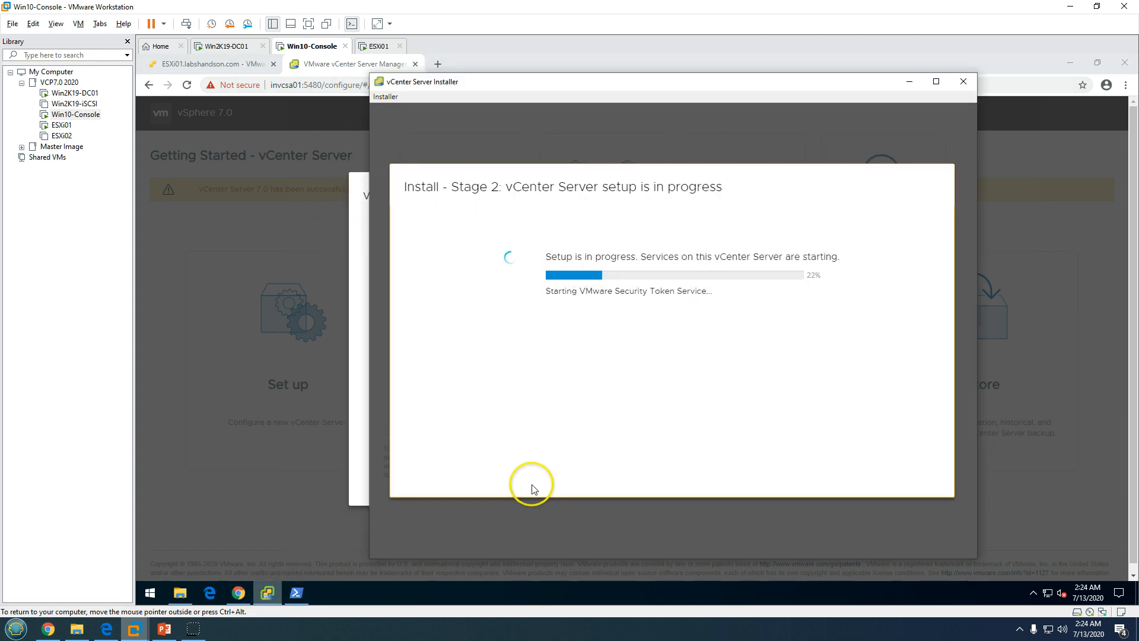
pyautogui.click(340, 306)
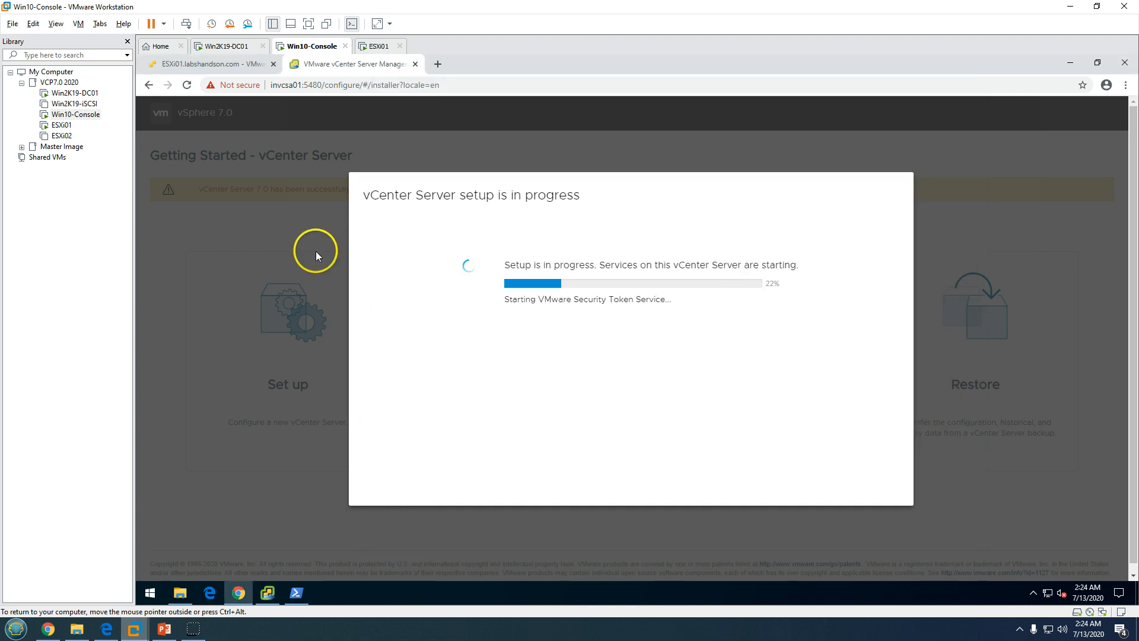
# Close the invcsa01 console popup on the ESXi01 host client and return to the installer
pyautogui.click(204, 64)
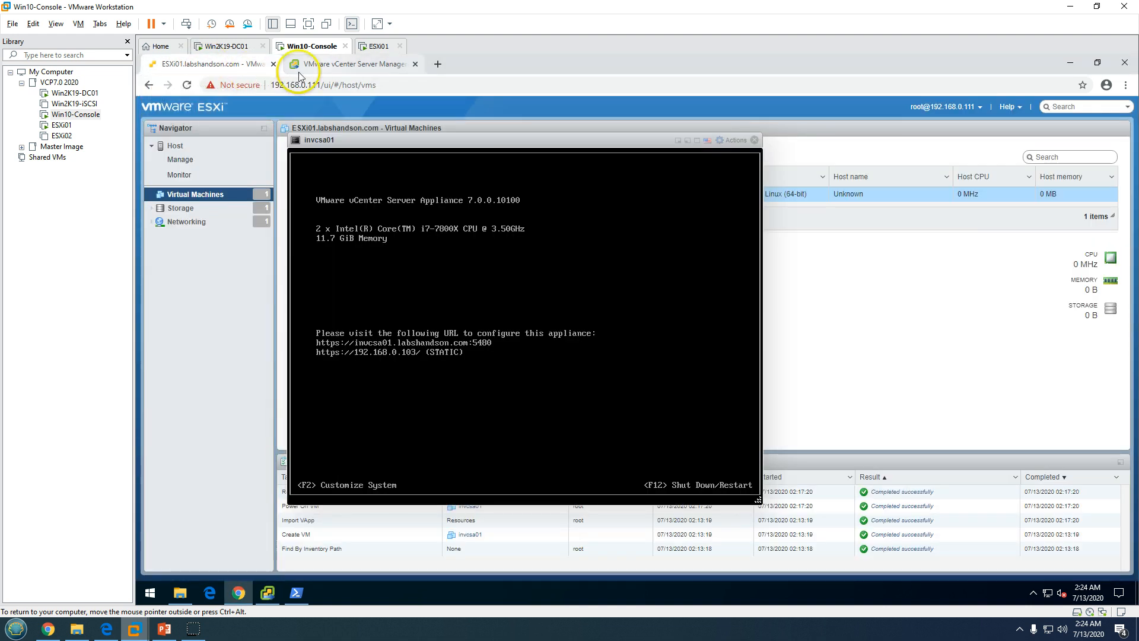
pyautogui.moveTo(442, 140); pyautogui.dragTo(554, 110)
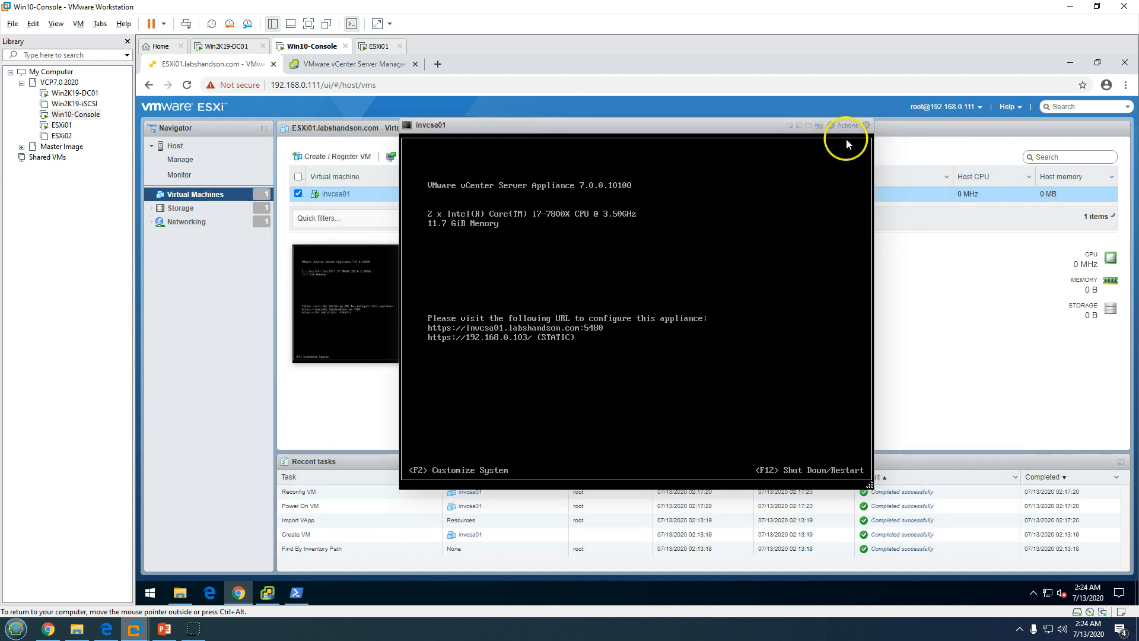
pyautogui.click(866, 125)
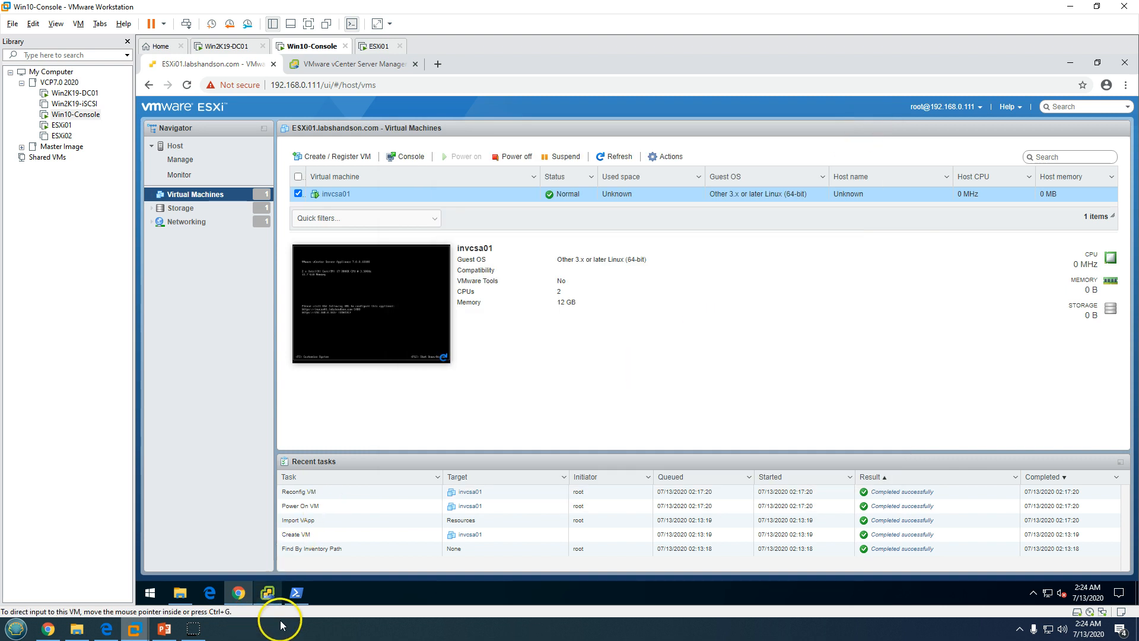
pyautogui.click(276, 602)
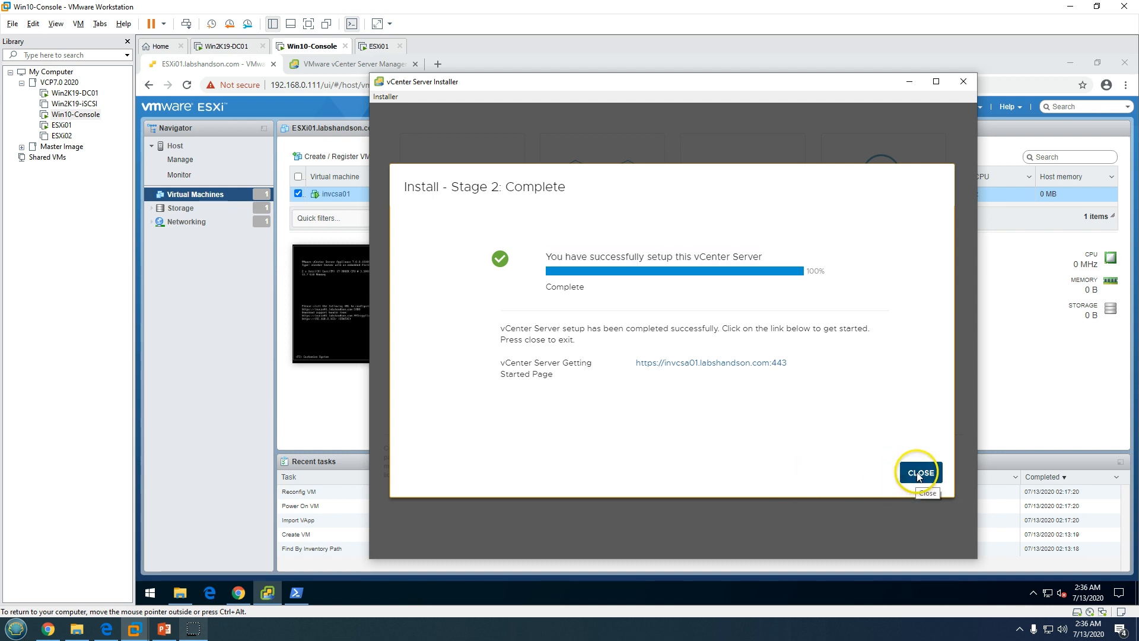
# Close the completed vCenter Server Installer and the stray Edge certificate warning window
pyautogui.click(918, 473)
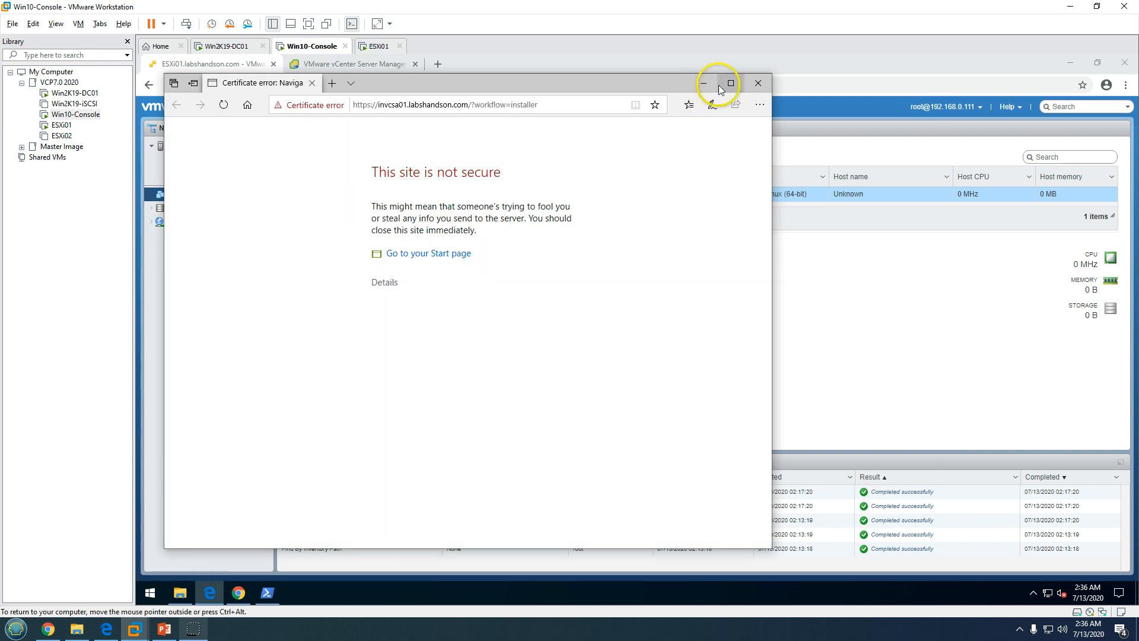
pyautogui.click(736, 84)
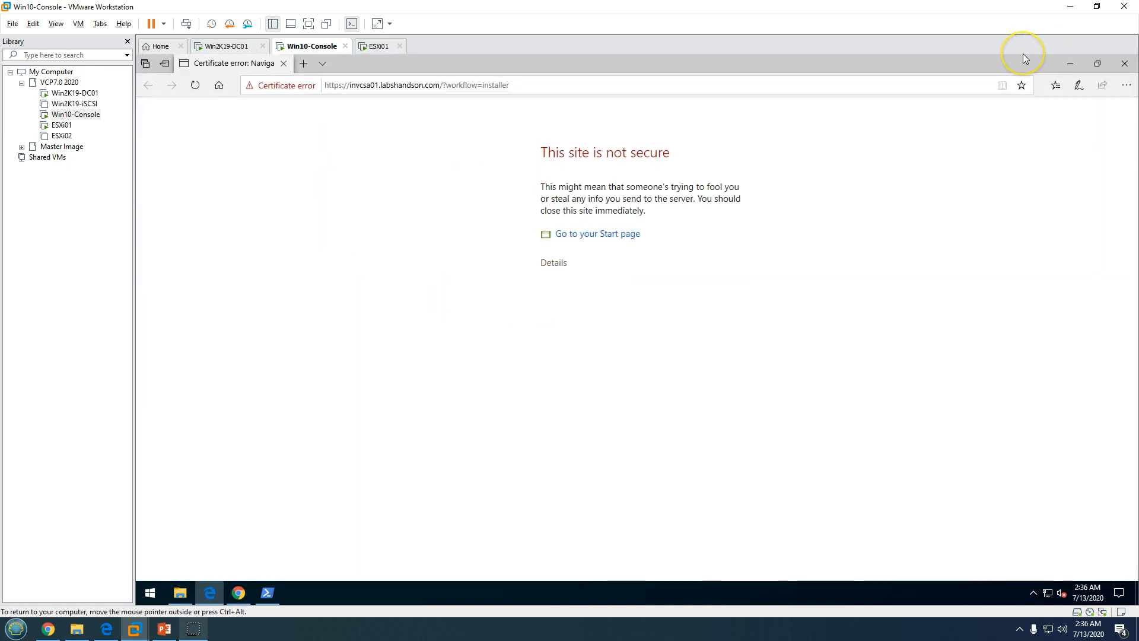
pyautogui.click(463, 85)
pyautogui.click(1125, 63)
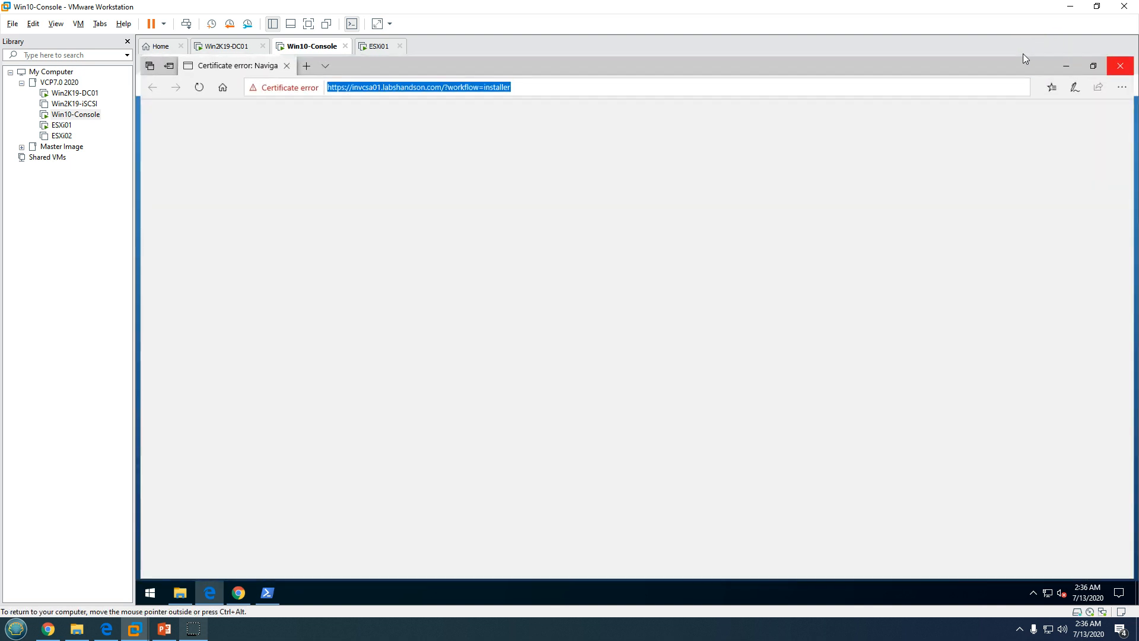
# On the Chrome vCenter tab, dismiss the setup-problem dialog and proceed to invcsa01 past the certificate warning
pyautogui.click(355, 63)
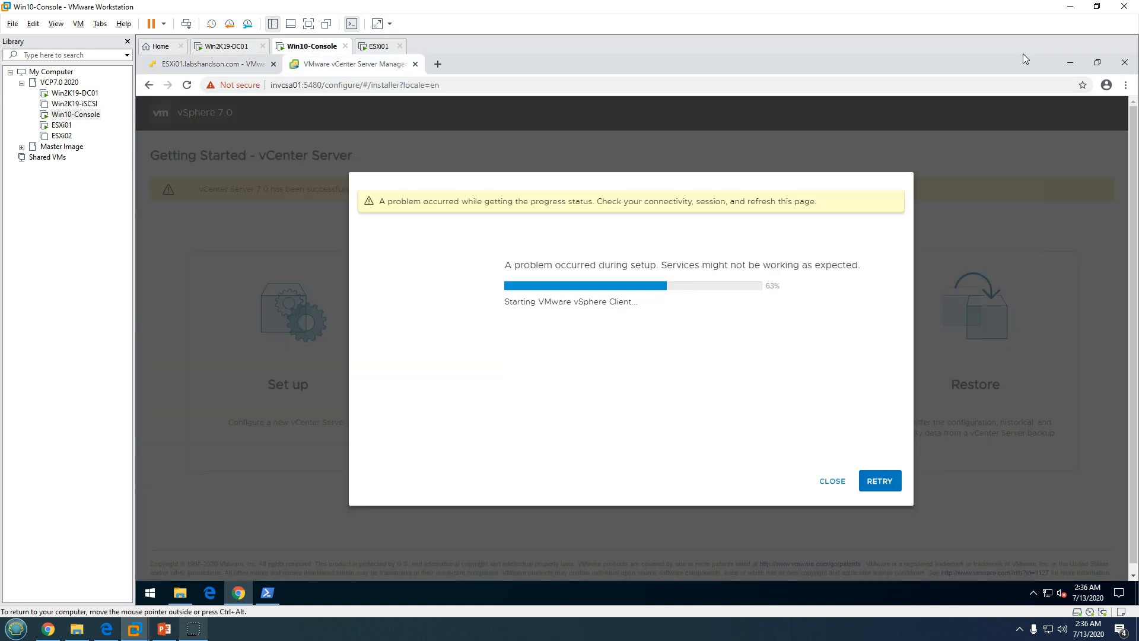
pyautogui.click(832, 480)
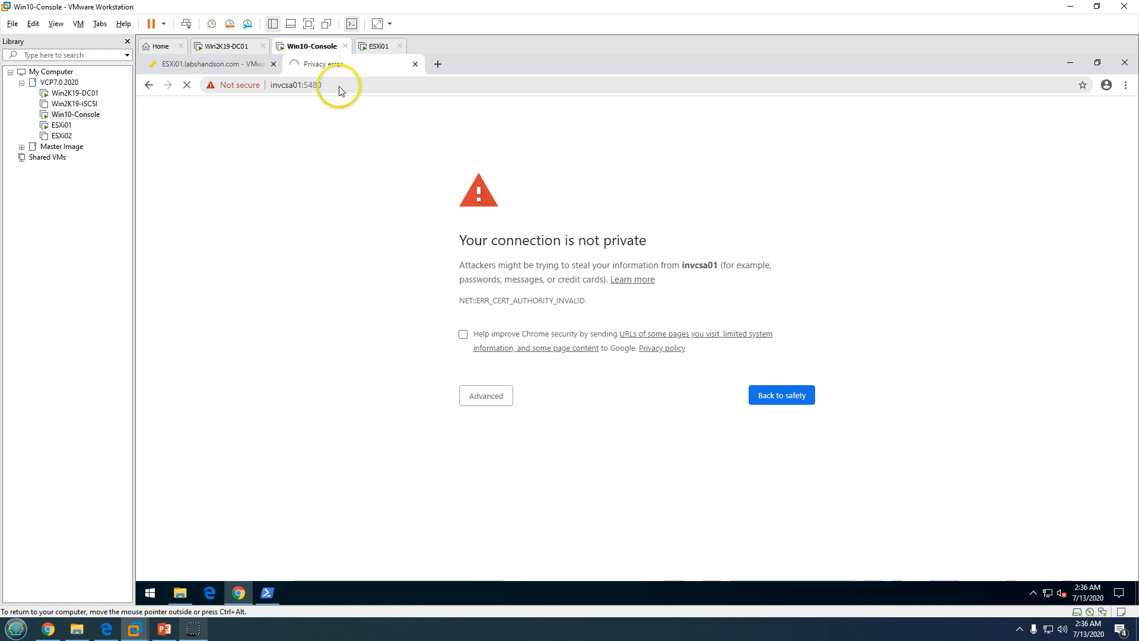
pyautogui.click(474, 397)
pyautogui.click(514, 486)
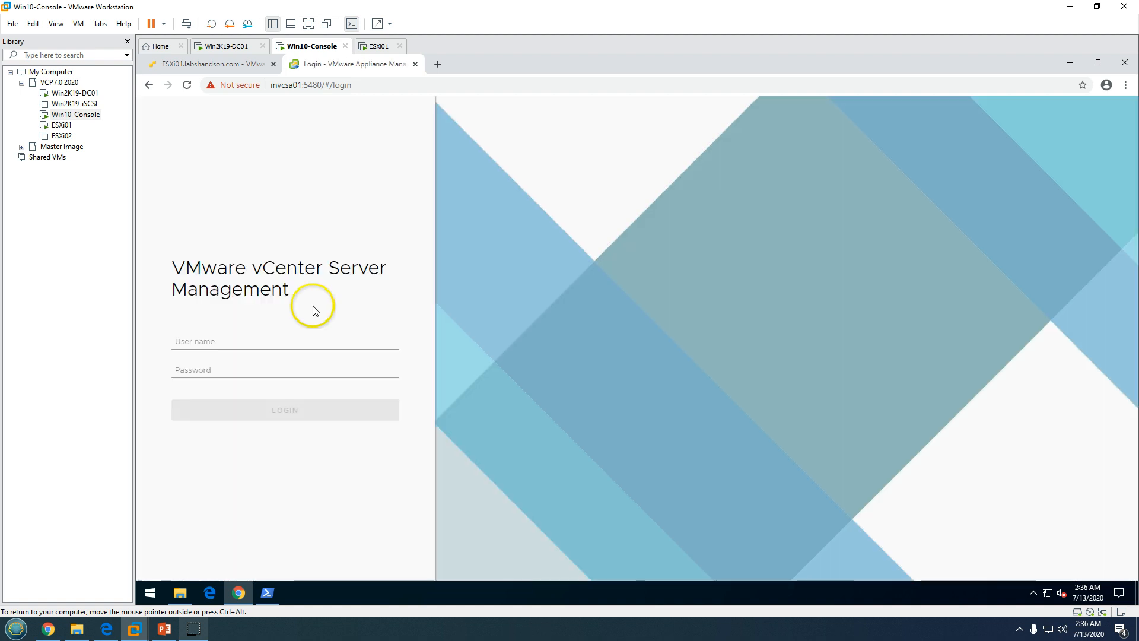
# Log in to vCenter Server Management with the user name and password
pyautogui.moveTo(170, 267); pyautogui.dragTo(380, 269)
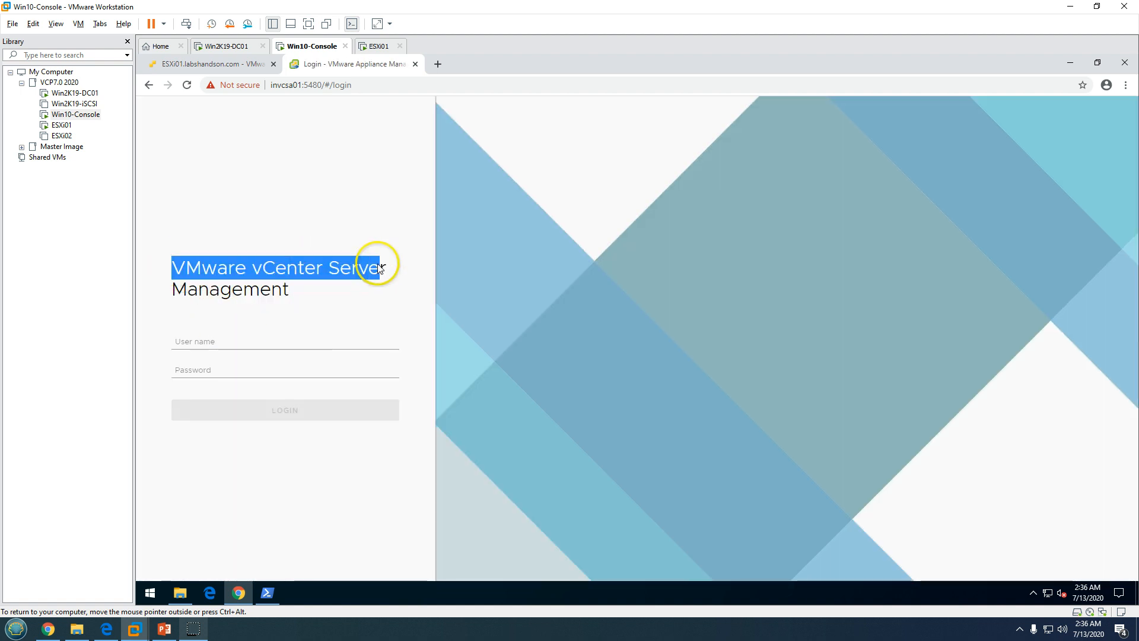
pyautogui.click(216, 347)
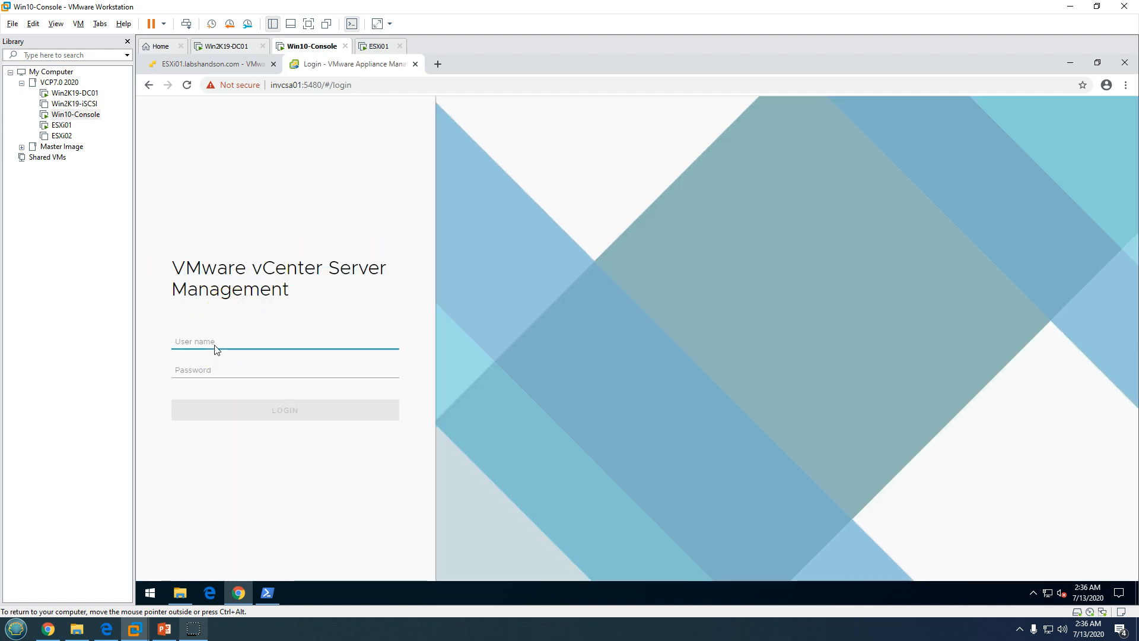
pyautogui.press('Tab')
pyautogui.write('V')
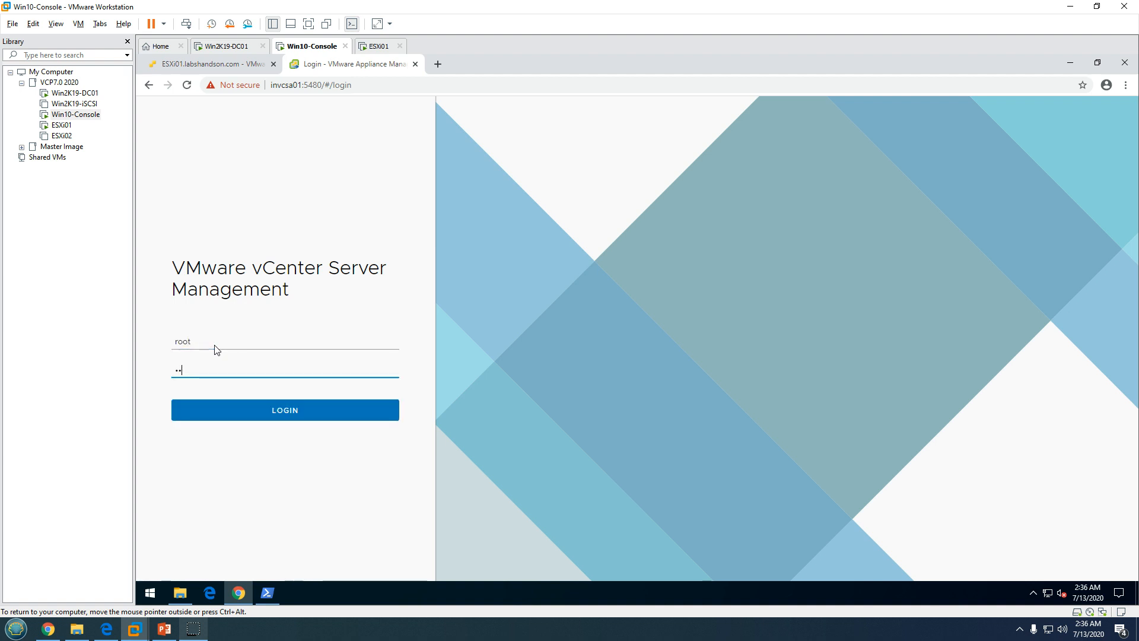
pyautogui.press('BackSpace')
pyautogui.write('VMw')
pyautogui.press('Return')
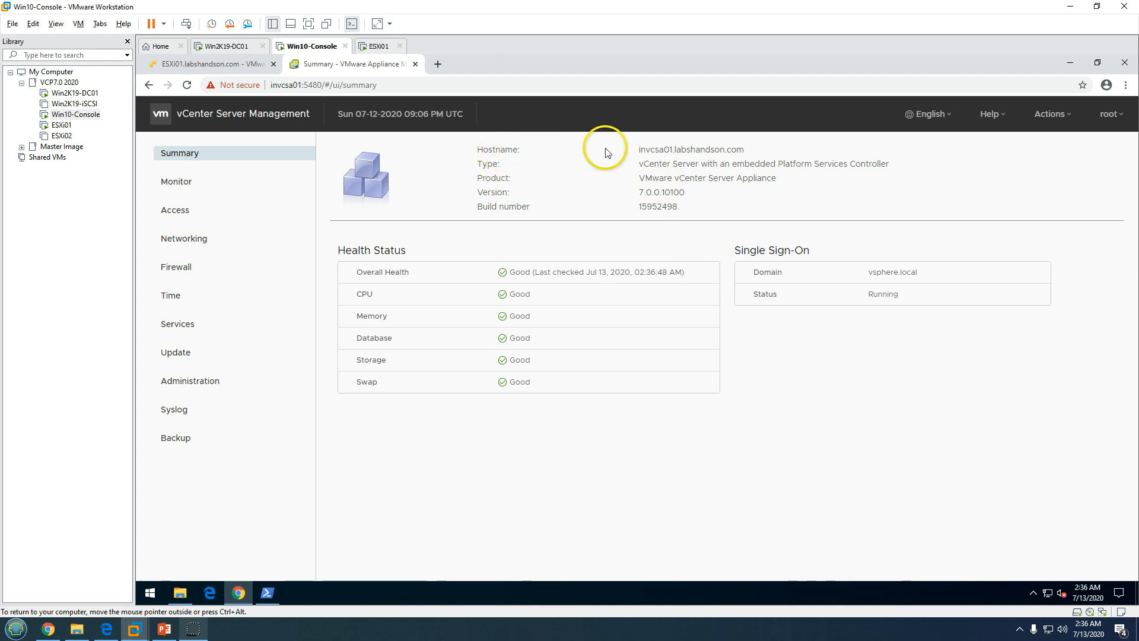
# Review the Summary: hostname, appliance type, product name, vsphere.local SSO Running, and Health Status
pyautogui.moveTo(605, 146); pyautogui.dragTo(725, 152)
pyautogui.click(795, 169)
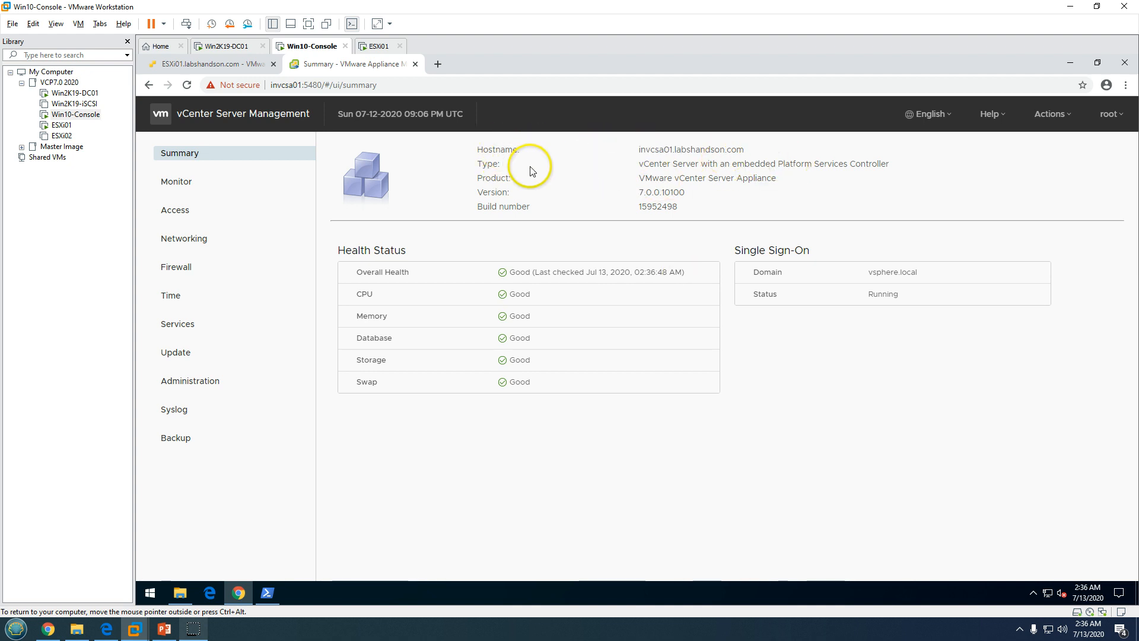
pyautogui.moveTo(638, 164); pyautogui.dragTo(924, 168)
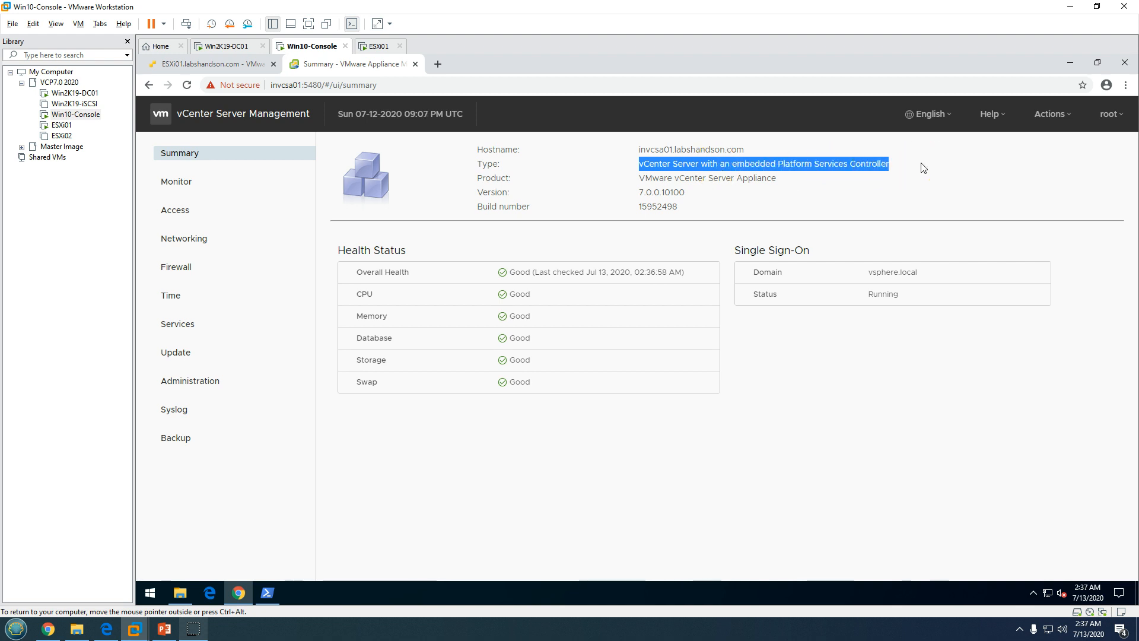
pyautogui.click(756, 187)
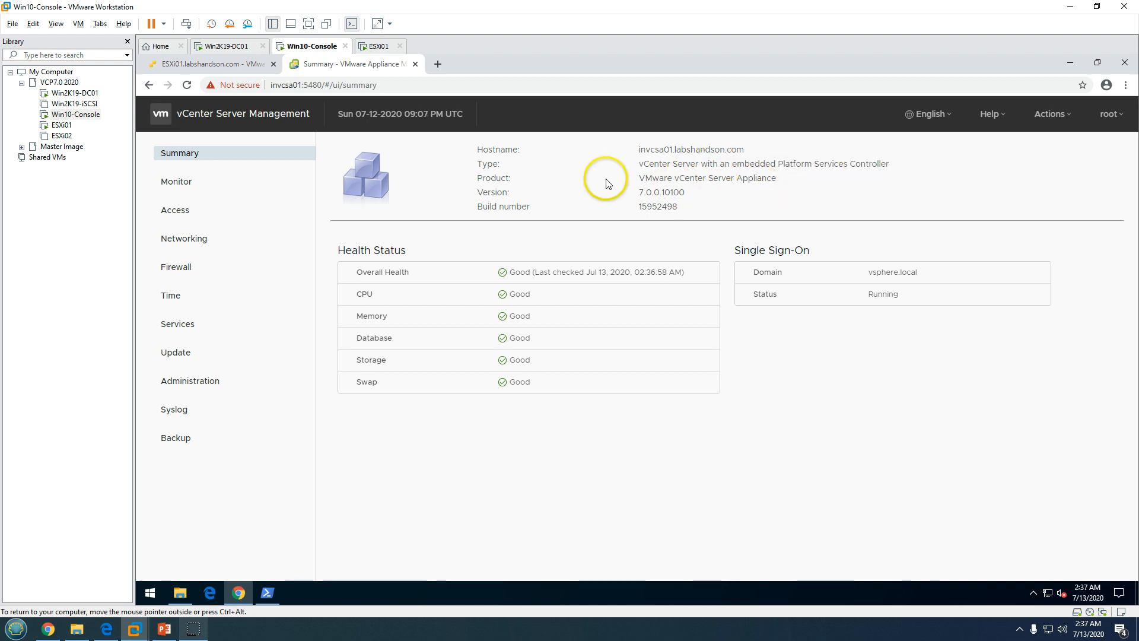
pyautogui.moveTo(607, 179); pyautogui.dragTo(666, 194)
pyautogui.click(786, 430)
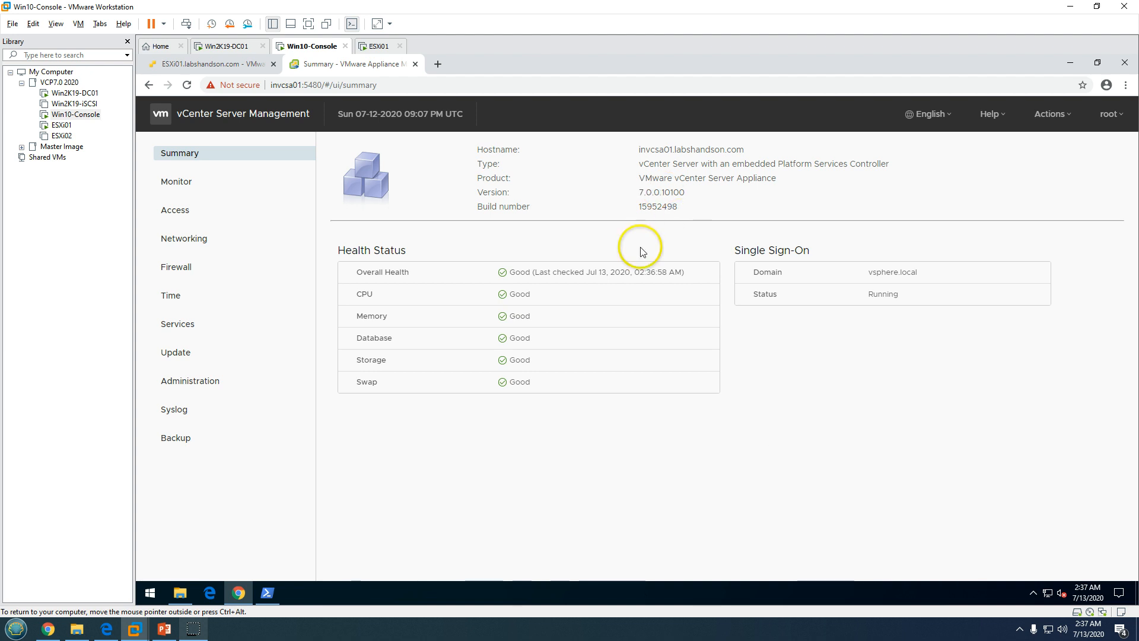
pyautogui.moveTo(741, 255)
pyautogui.mouseDown()
pyautogui.moveTo(826, 248)
pyautogui.moveTo(952, 275)
pyautogui.moveTo(845, 300)
pyautogui.mouseUp()
pyautogui.click(895, 384)
pyautogui.click(946, 344)
pyautogui.click(913, 516)
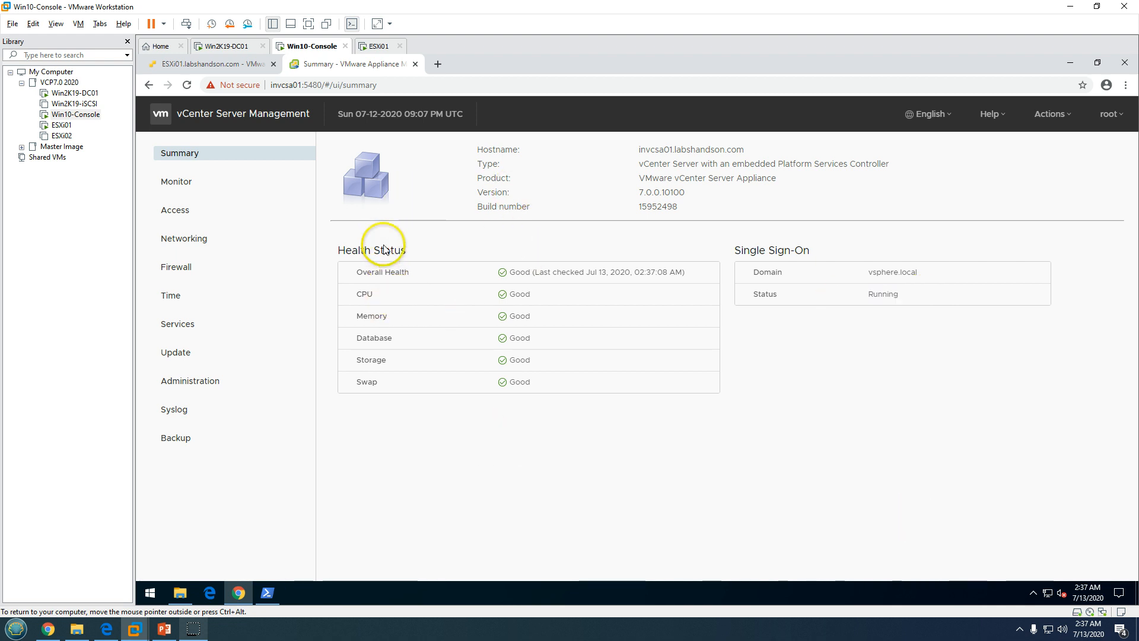
pyautogui.moveTo(345, 250); pyautogui.dragTo(440, 257)
pyautogui.click(439, 458)
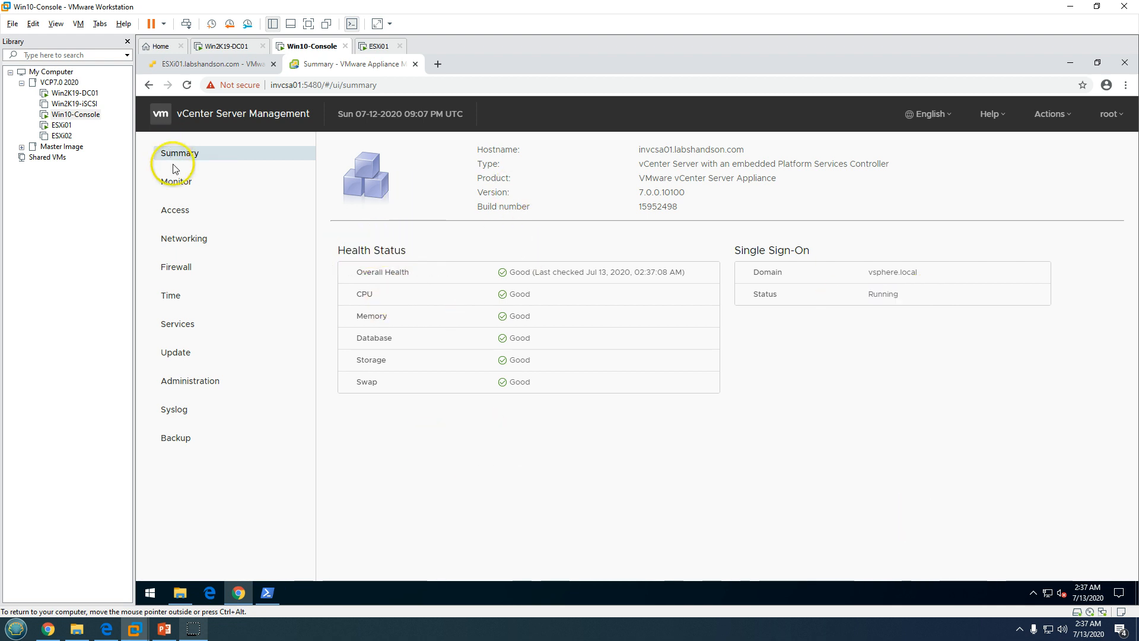
# Check Monitor CPU/memory, Disks, Network and Access pages, return to Summary, and open a new tab
pyautogui.click(185, 187)
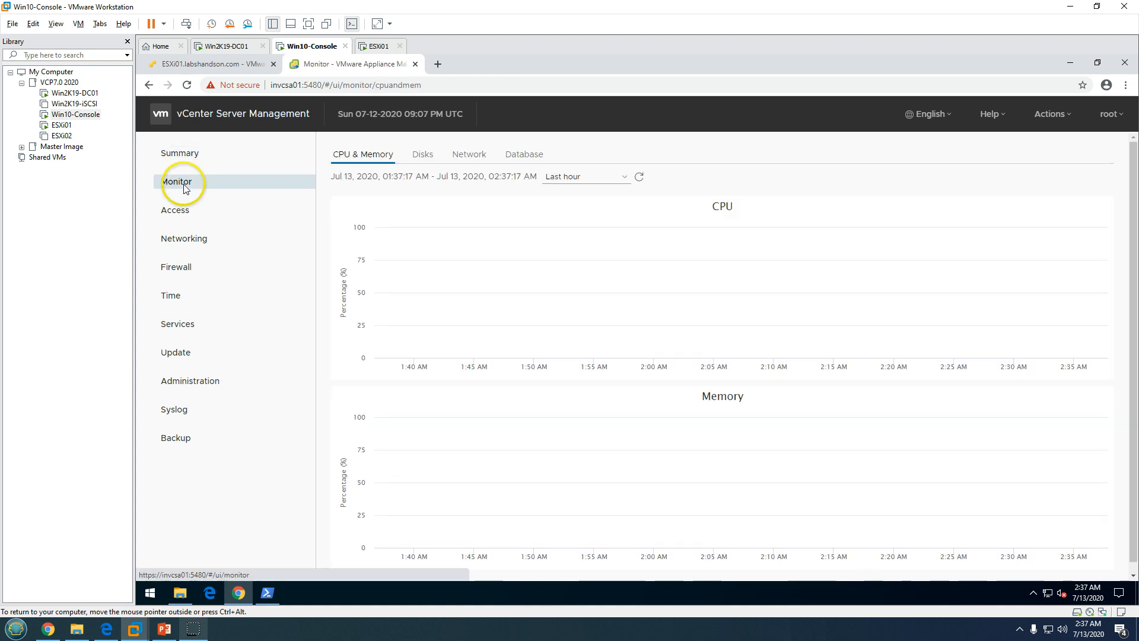
pyautogui.click(423, 152)
pyautogui.click(475, 156)
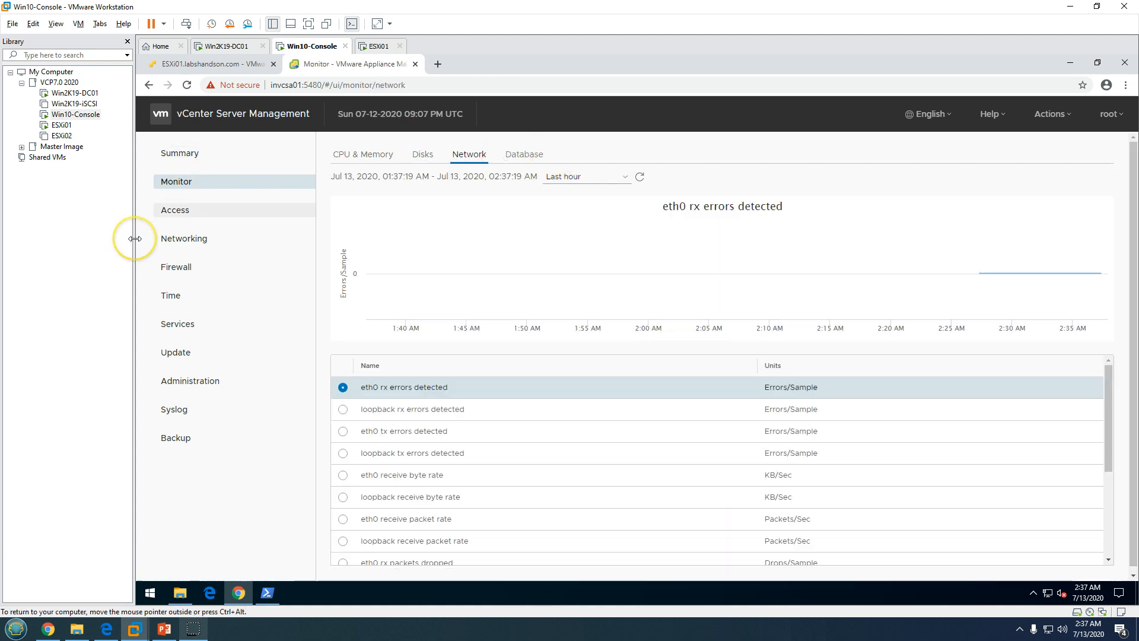
pyautogui.click(175, 210)
pyautogui.click(178, 153)
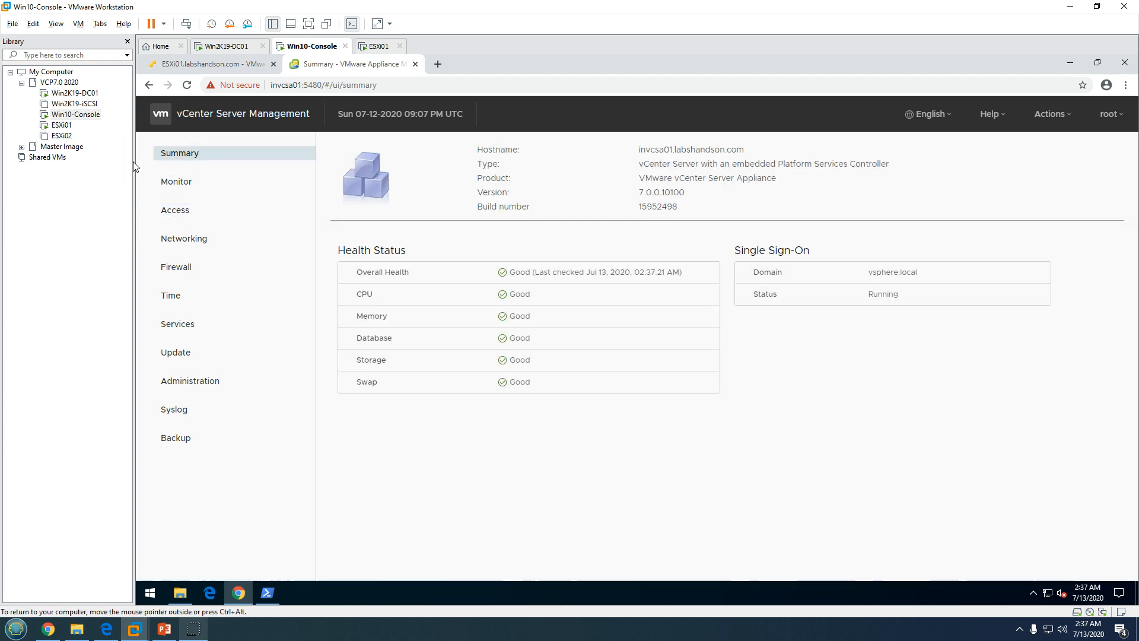
pyautogui.hotkey('ctrl', 't')
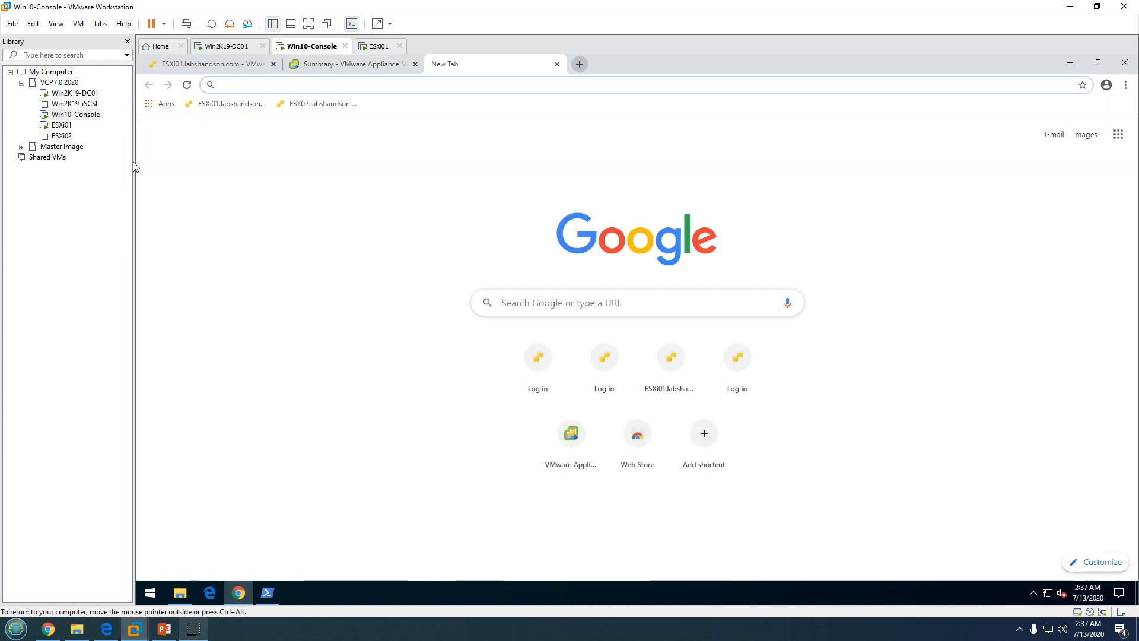
# Load invcsa01 in the new tab and launch the HTML5 vSphere Client login
pyautogui.write('inc')
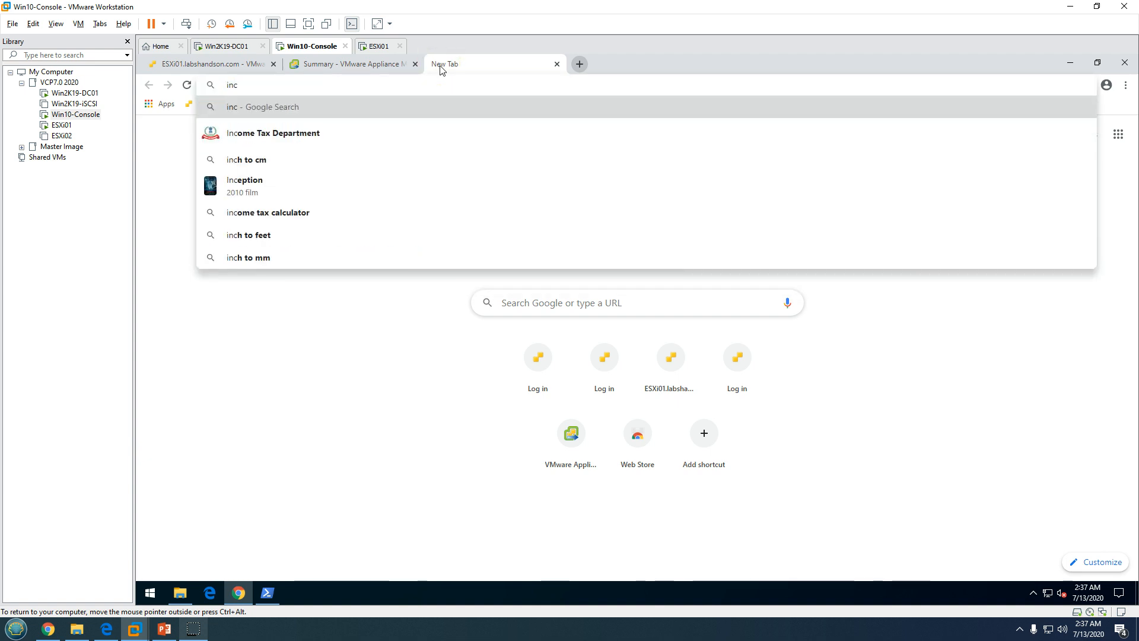
pyautogui.press('BackSpace')
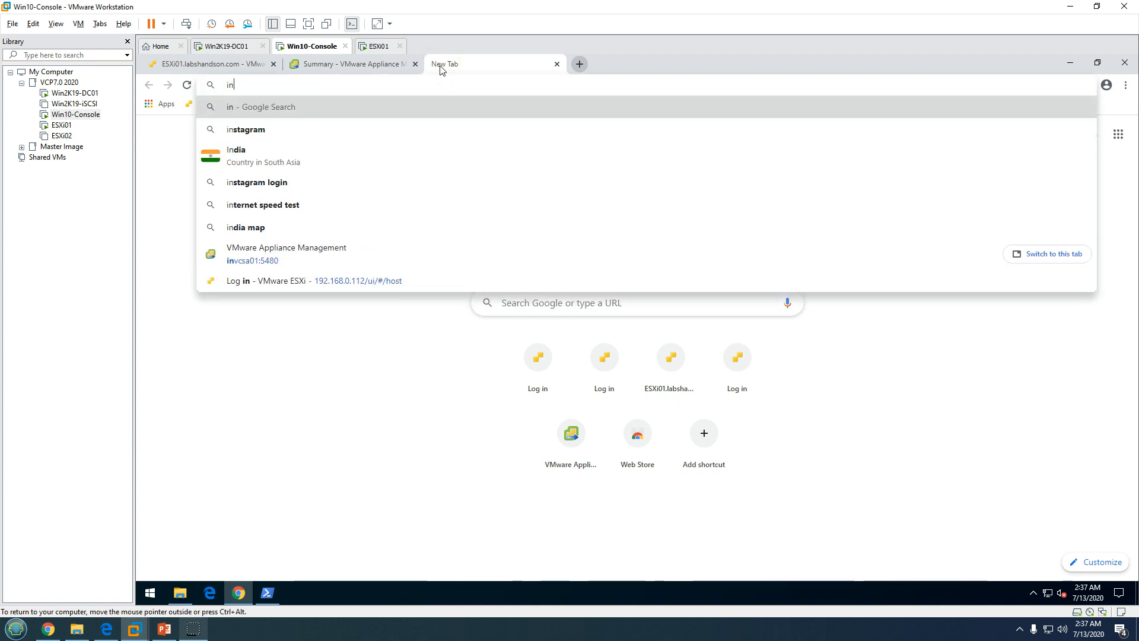
pyautogui.write('vcsa01')
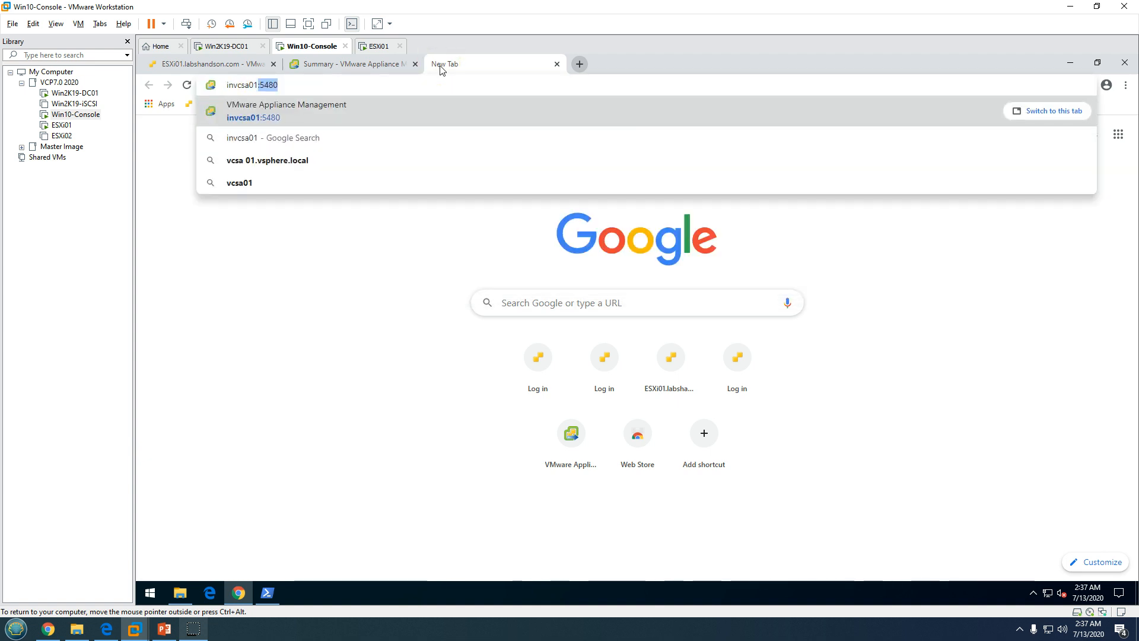
pyautogui.press('Delete')
pyautogui.press('Return')
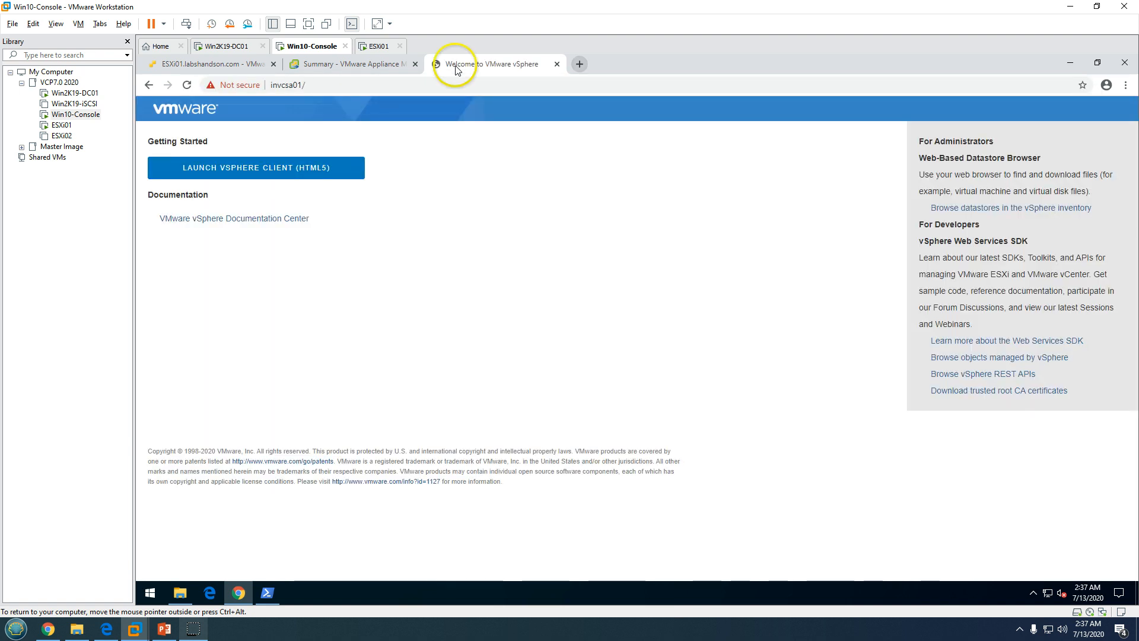
pyautogui.click(258, 175)
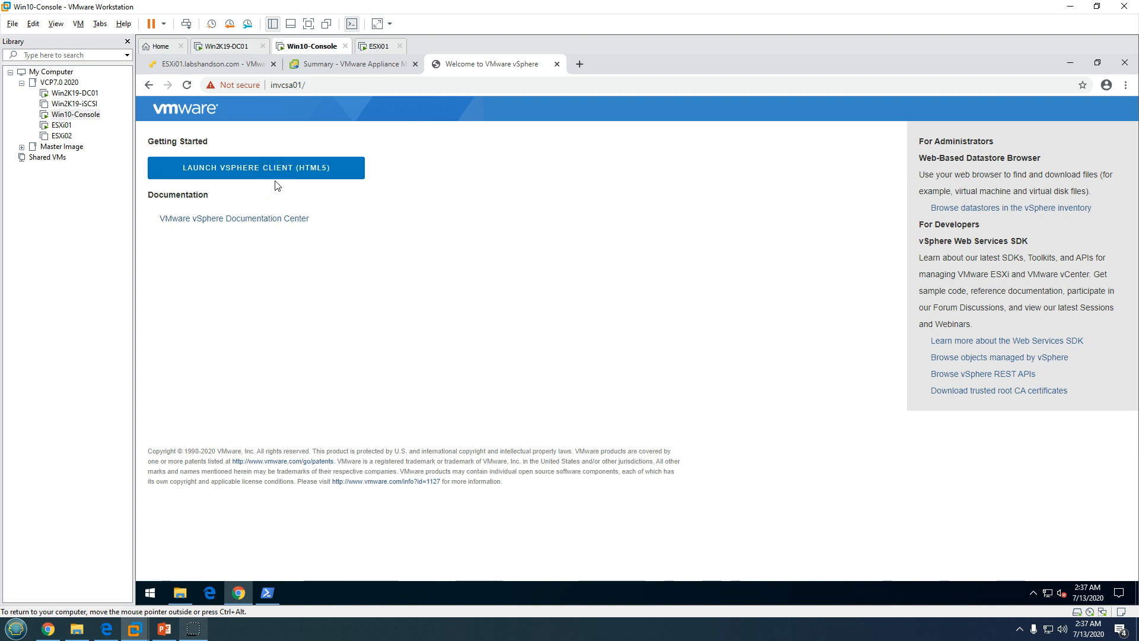
pyautogui.click(312, 171)
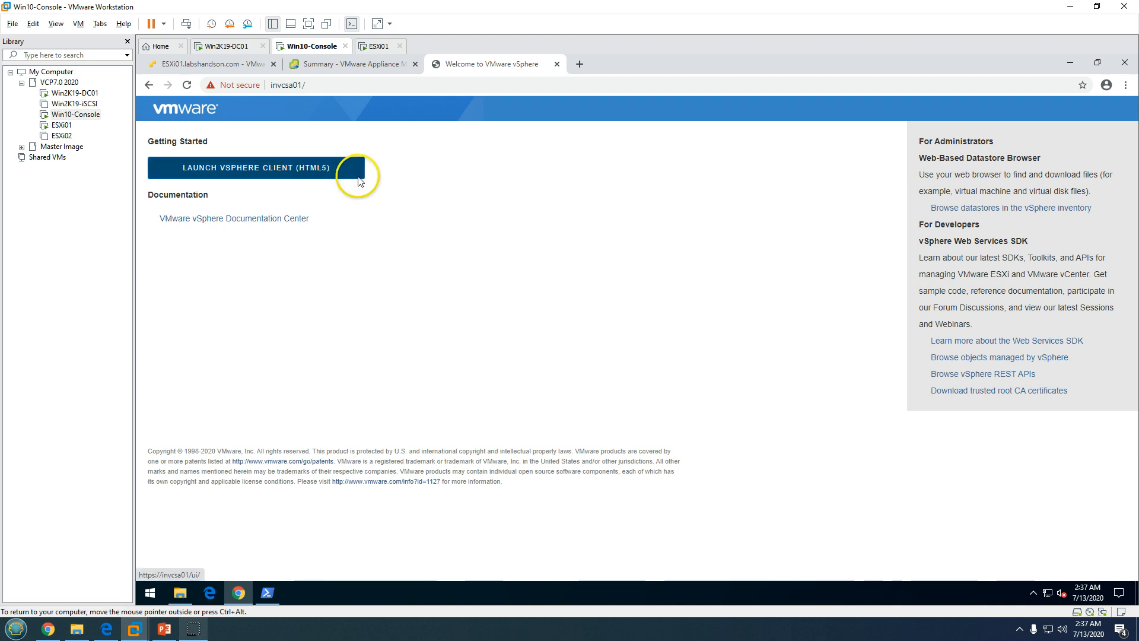
pyautogui.click(333, 173)
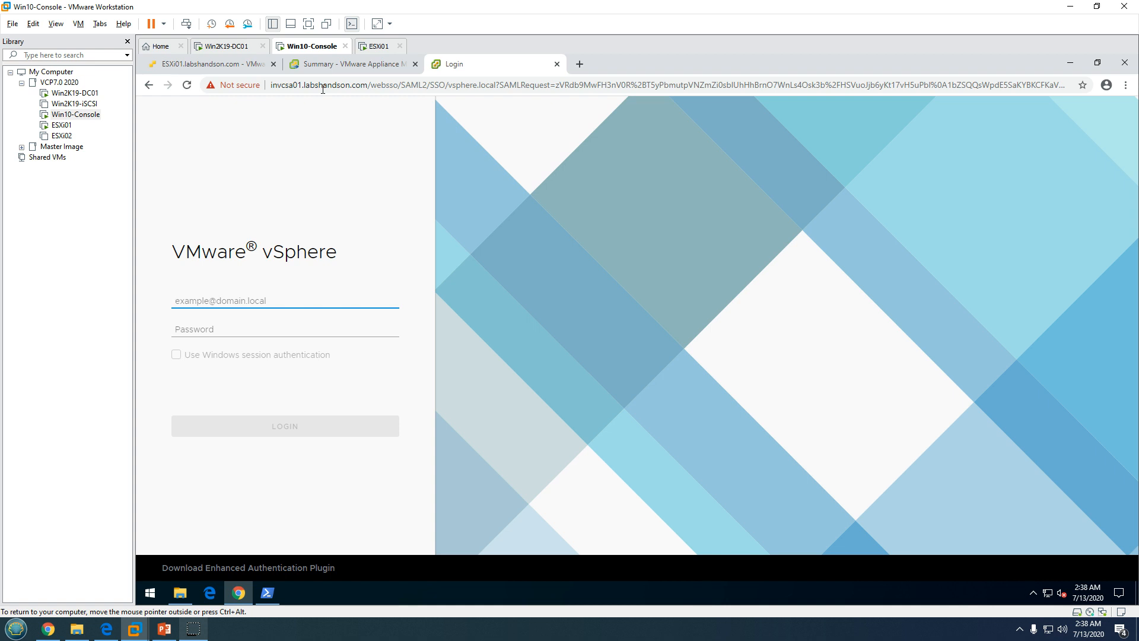
pyautogui.click(253, 299)
pyautogui.write('Administrator!vsphere.local')
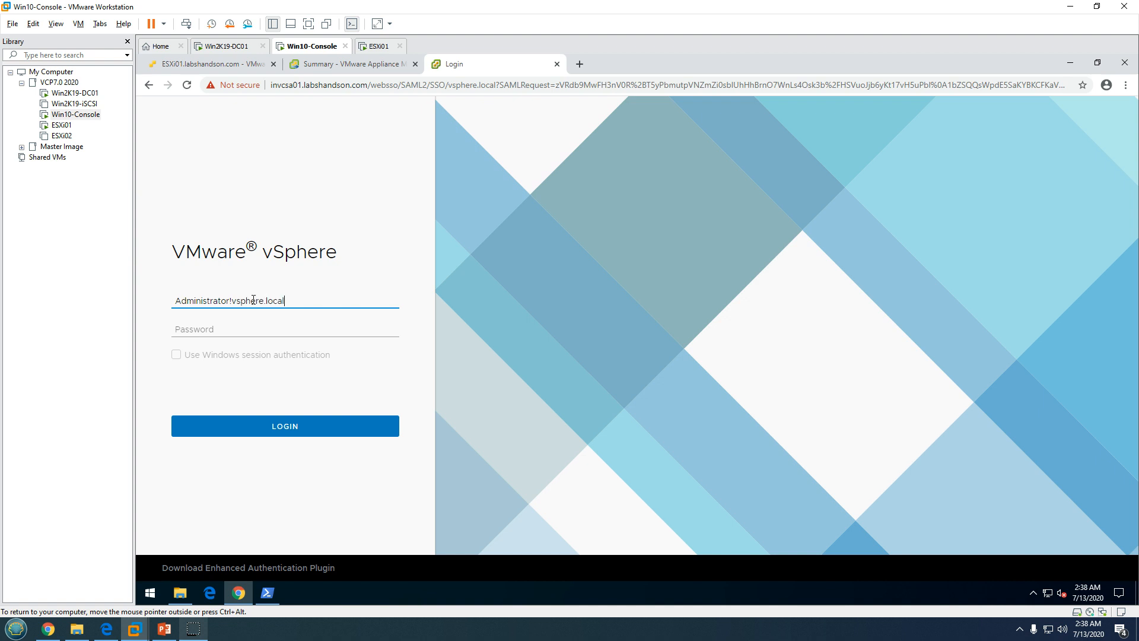
pyautogui.click(233, 301)
pyautogui.press('BackSpace')
pyautogui.write('@')
pyautogui.press('Tab')
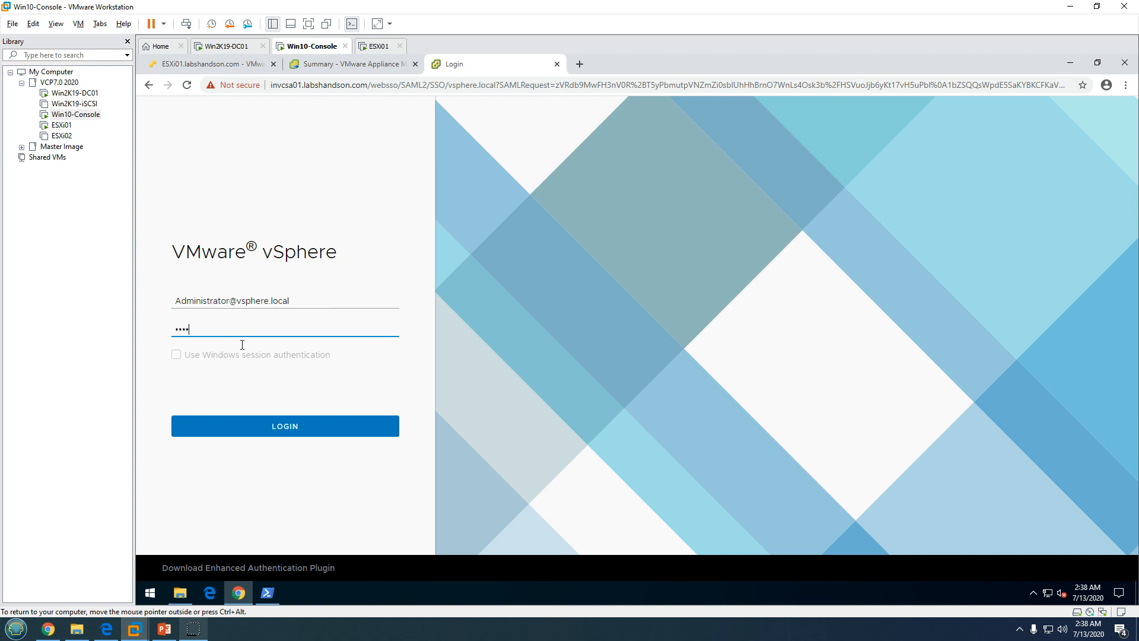
pyautogui.press('Return')
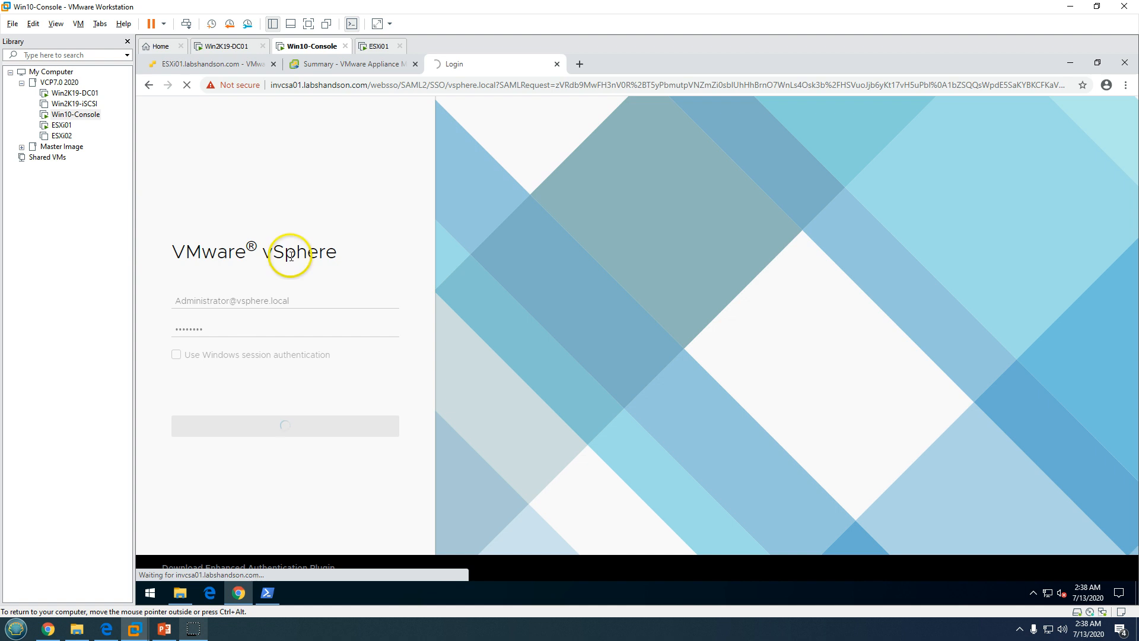
# Dismiss the expired-license and updates-available banners on invcsa01 and resize the inventory pane
pyautogui.click(362, 64)
pyautogui.click(456, 64)
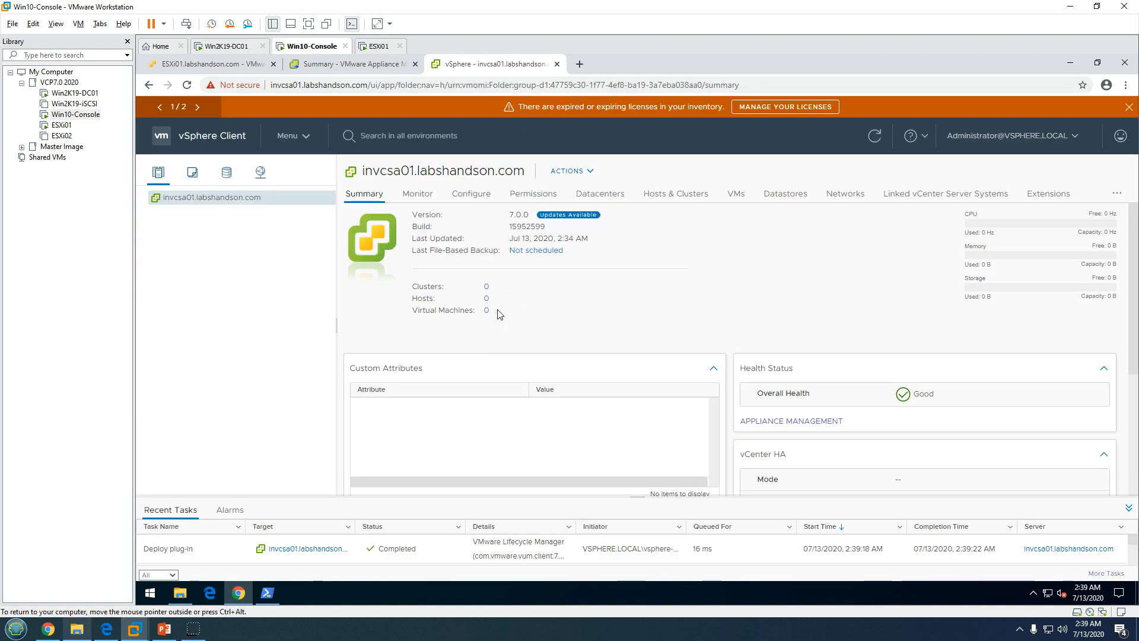
pyautogui.click(1127, 108)
pyautogui.click(1128, 109)
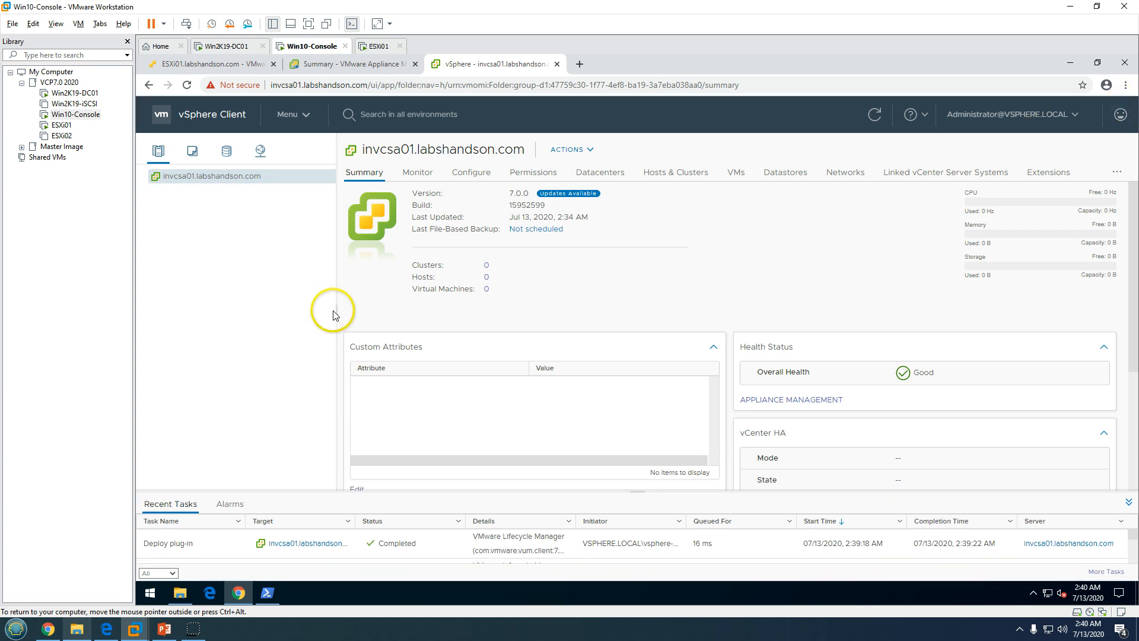
pyautogui.moveTo(337, 311); pyautogui.dragTo(294, 318)
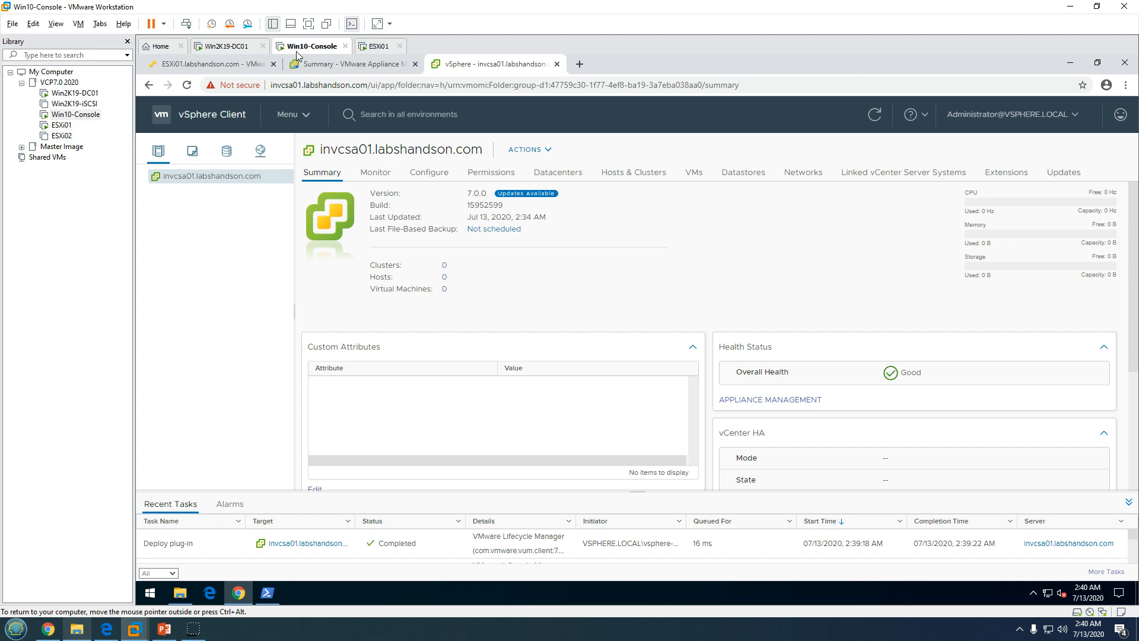
# Leave VMware Workstation and bring up the PowerPoint slide show on the host desktop
pyautogui.click(356, 64)
pyautogui.click(461, 64)
pyautogui.click(136, 629)
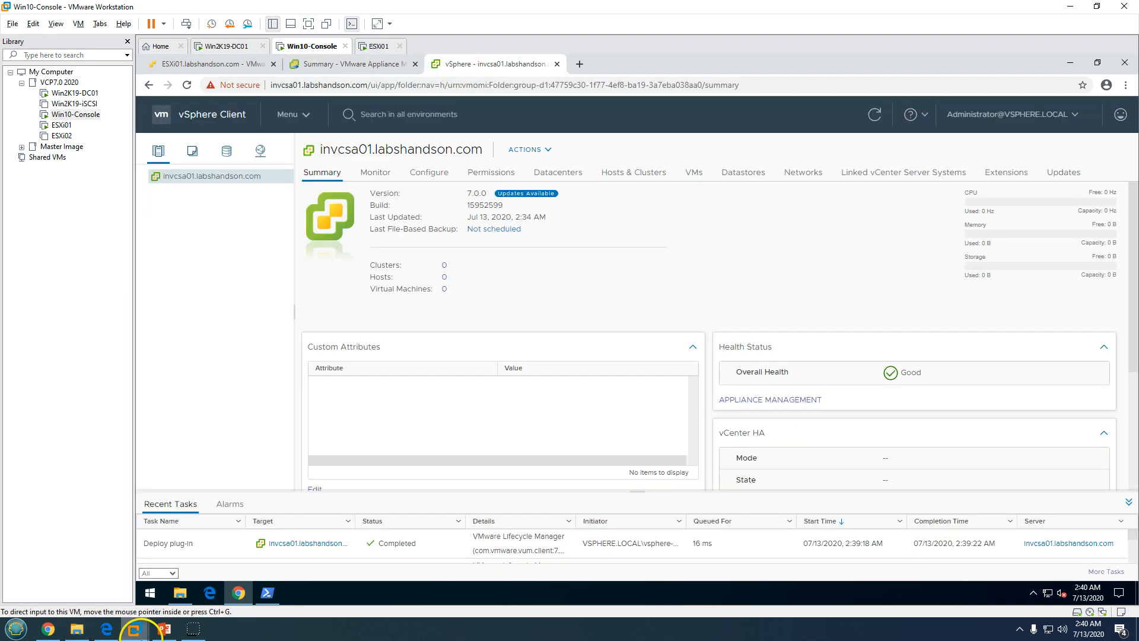
pyautogui.click(164, 629)
# Go back to the title slide, then advance to the closing Thank You Watching slide 3
pyautogui.press('Left')
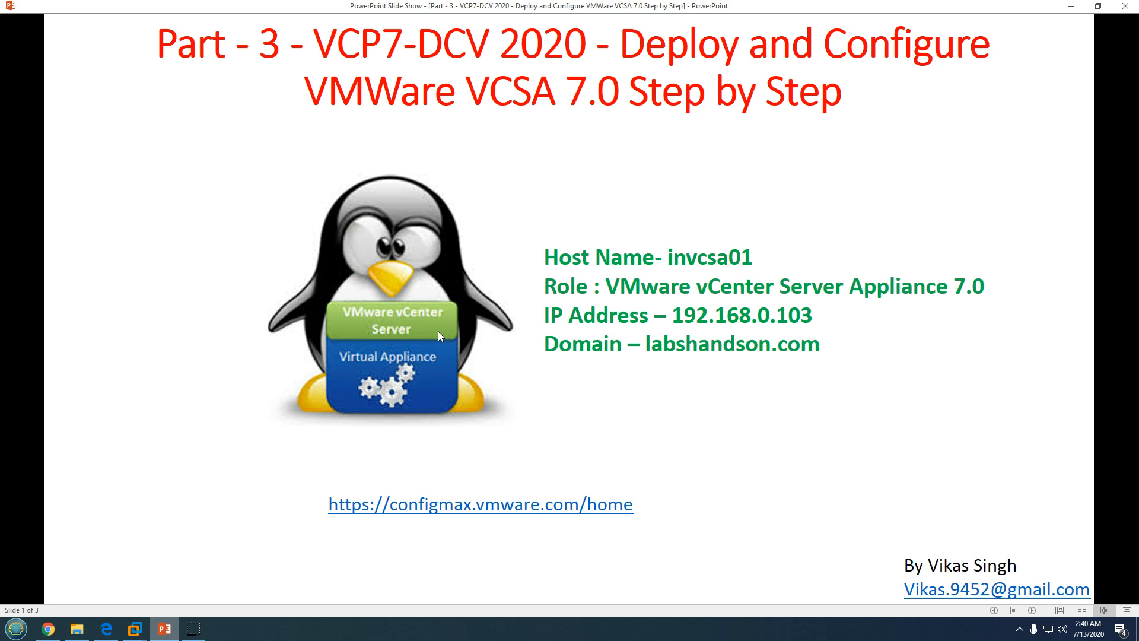
pyautogui.press('Right')
pyautogui.press('Right')
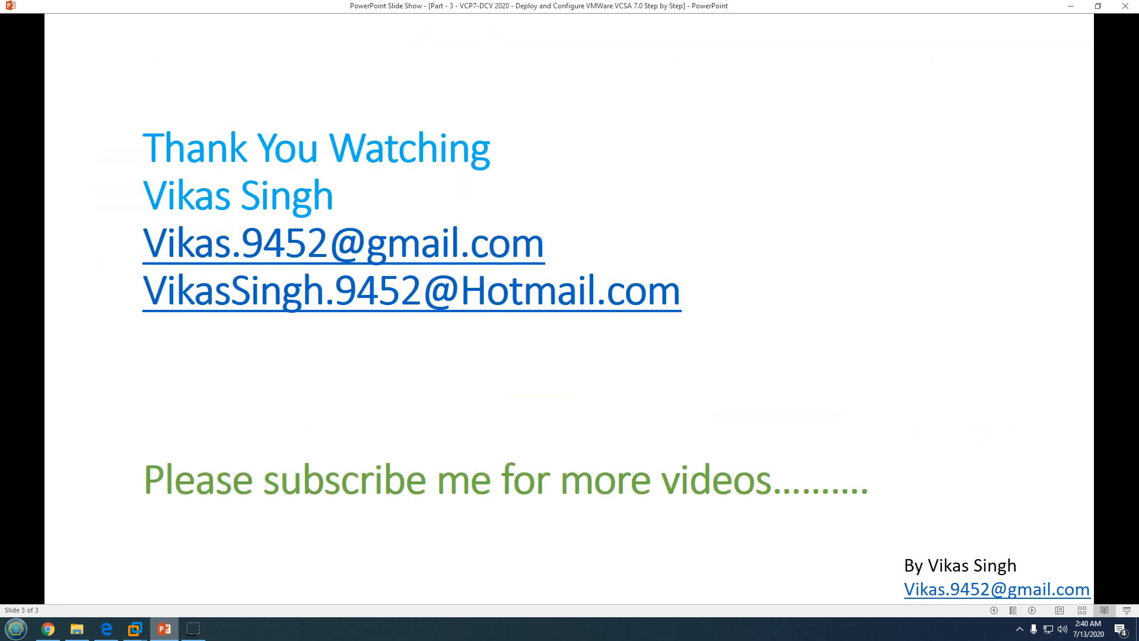